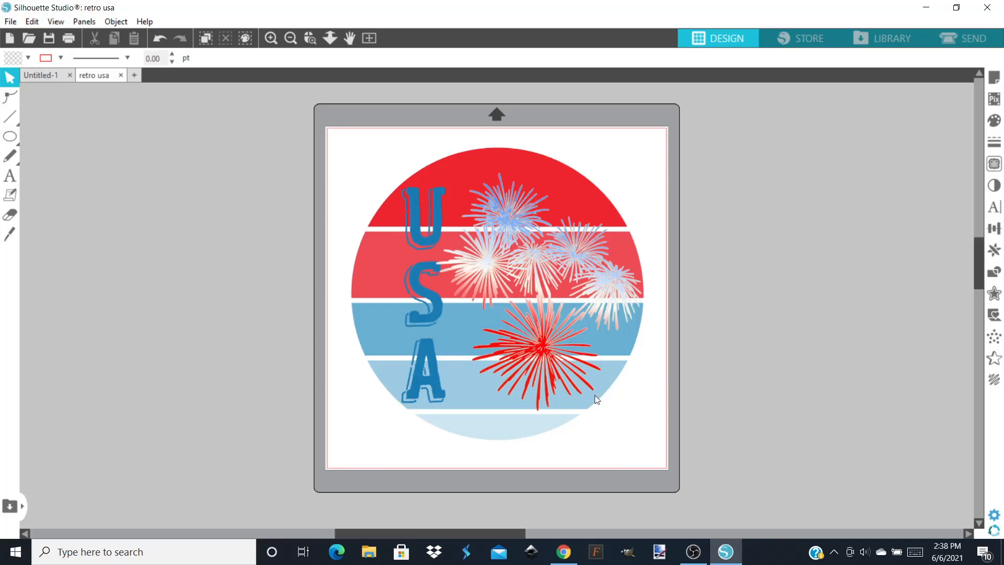
pyautogui.click(461, 311)
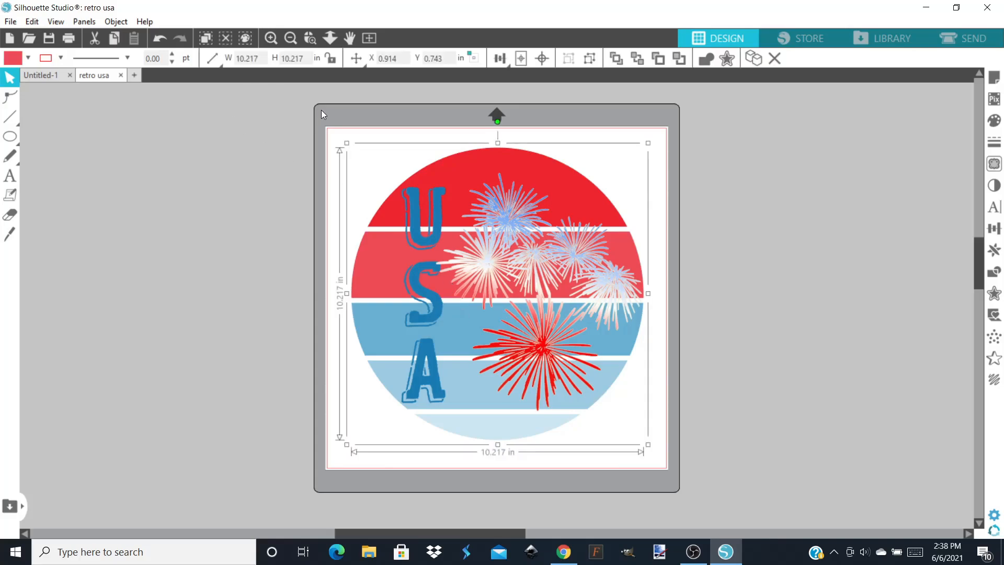
pyautogui.moveTo(403, 261); pyautogui.dragTo(145, 236)
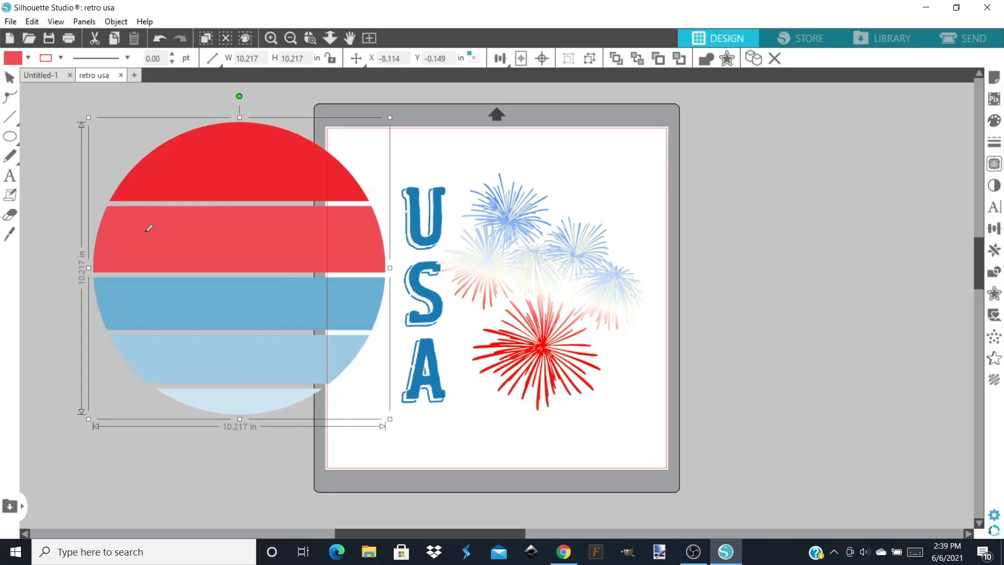
pyautogui.hotkey('ctrl', 'z')
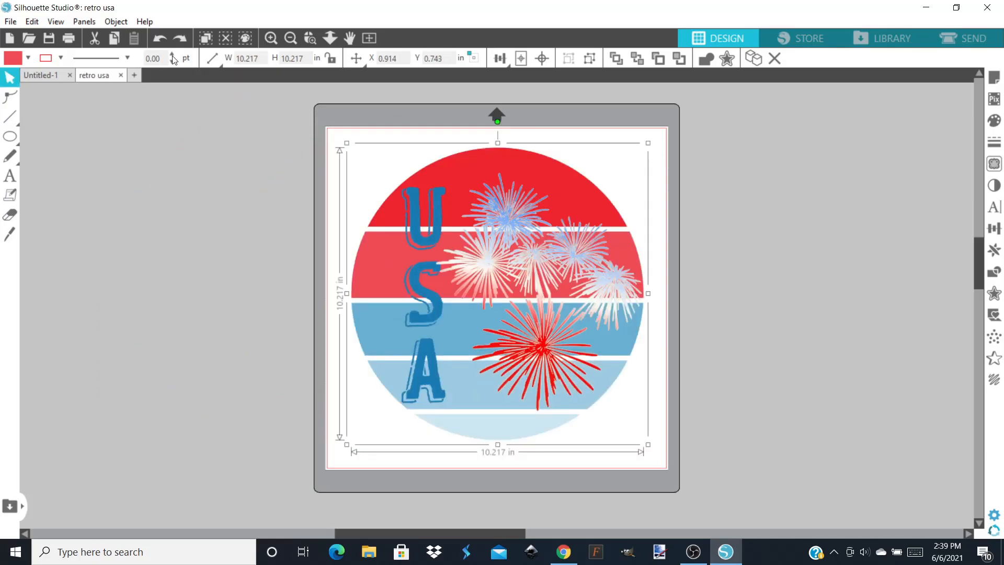
# Step: Group the whole USA fireworks design and move it off the page into the empty workspace on its left
pyautogui.moveTo(336, 136); pyautogui.dragTo(658, 451)
pyautogui.press('ctrl')
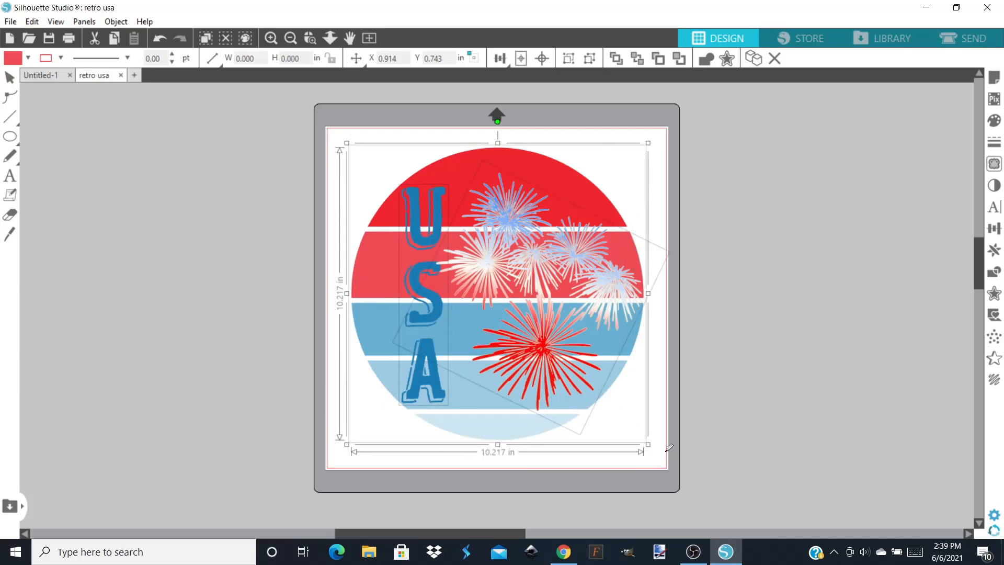
pyautogui.hotkey('ctrl', 'g')
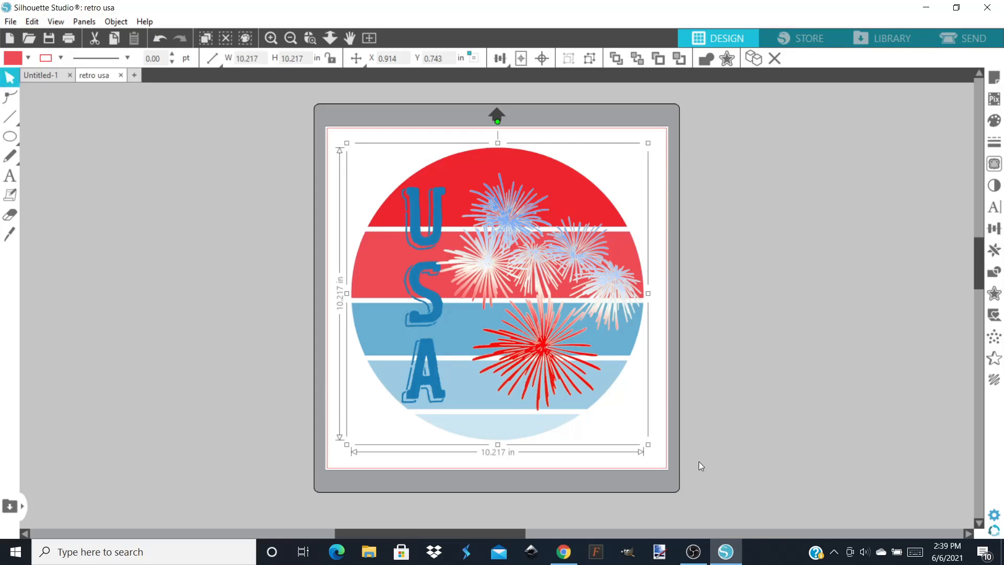
pyautogui.moveTo(465, 329); pyautogui.dragTo(126, 310)
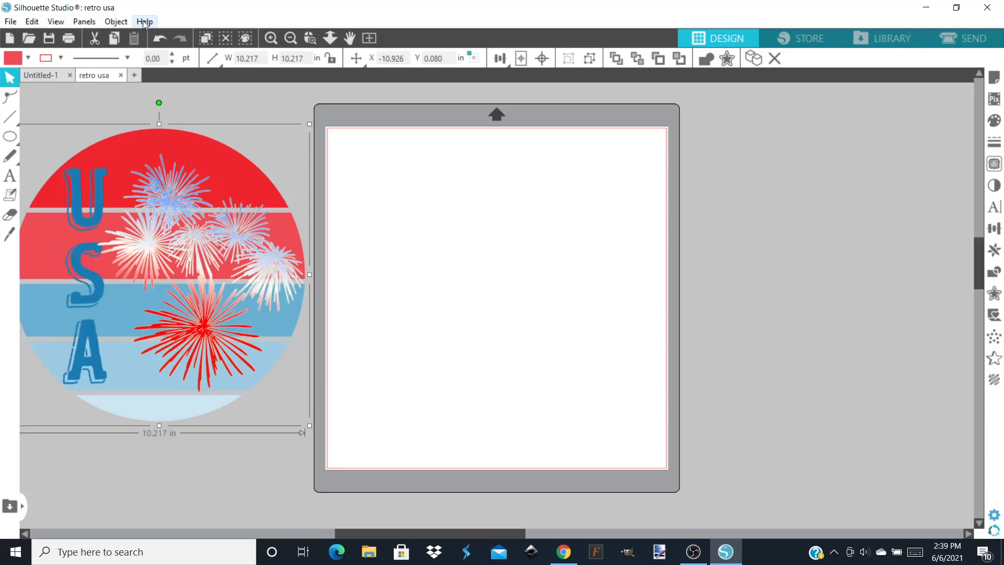
# Step: Check which software edition the workspace is being viewed in
pyautogui.click(143, 21)
pyautogui.moveTo(177, 141)
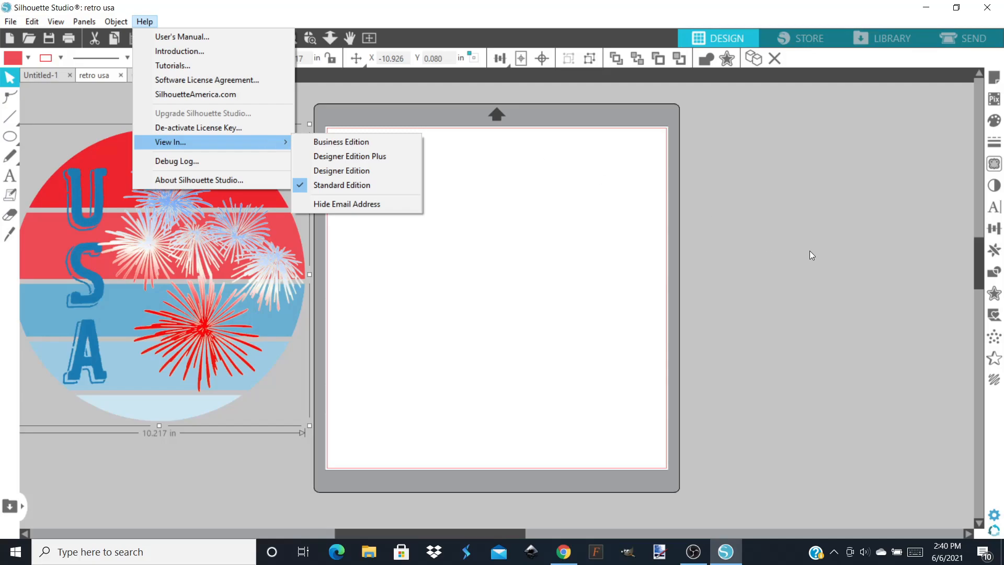
pyautogui.click(811, 207)
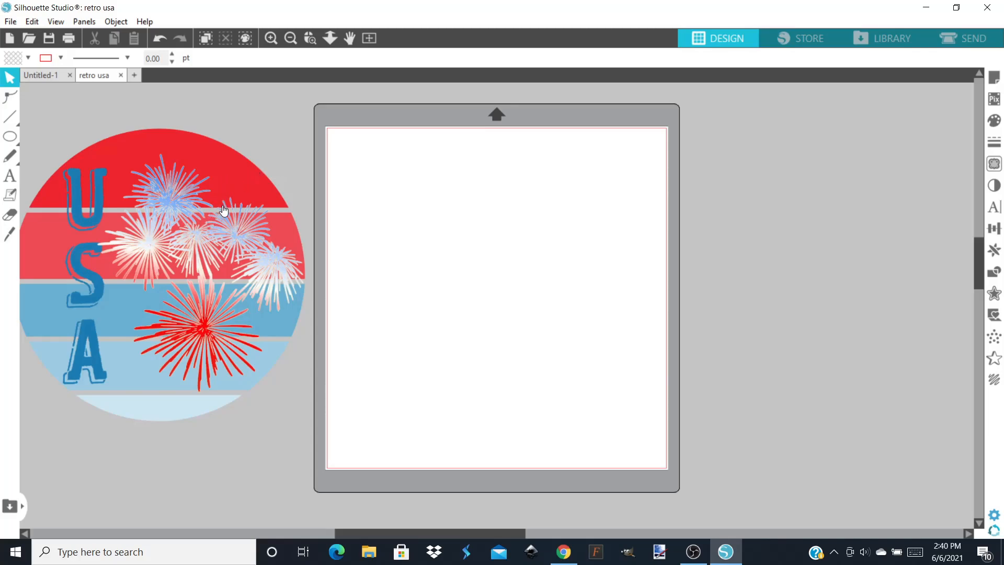
# Step: Draw a perfect circle on the empty page and enlarge it to about 10.29 in in diameter
pyautogui.moveTo(7, 140)
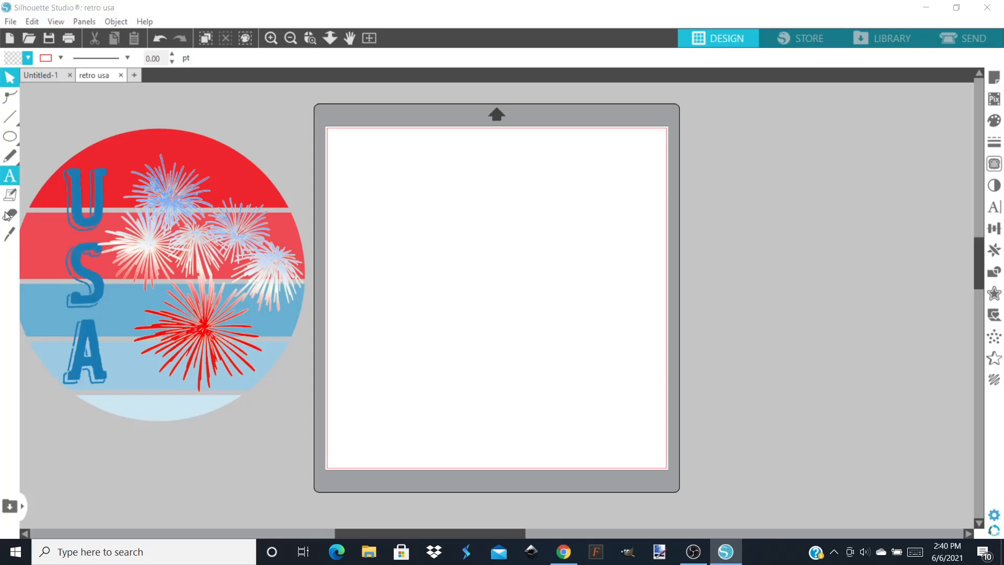
pyautogui.click(10, 140)
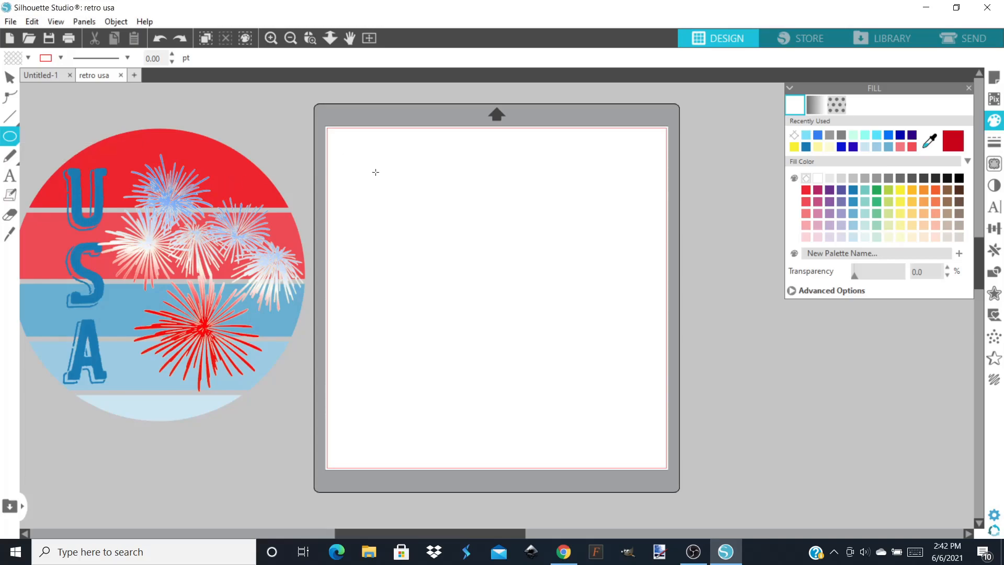
pyautogui.moveTo(375, 172); pyautogui.dragTo(644, 440)
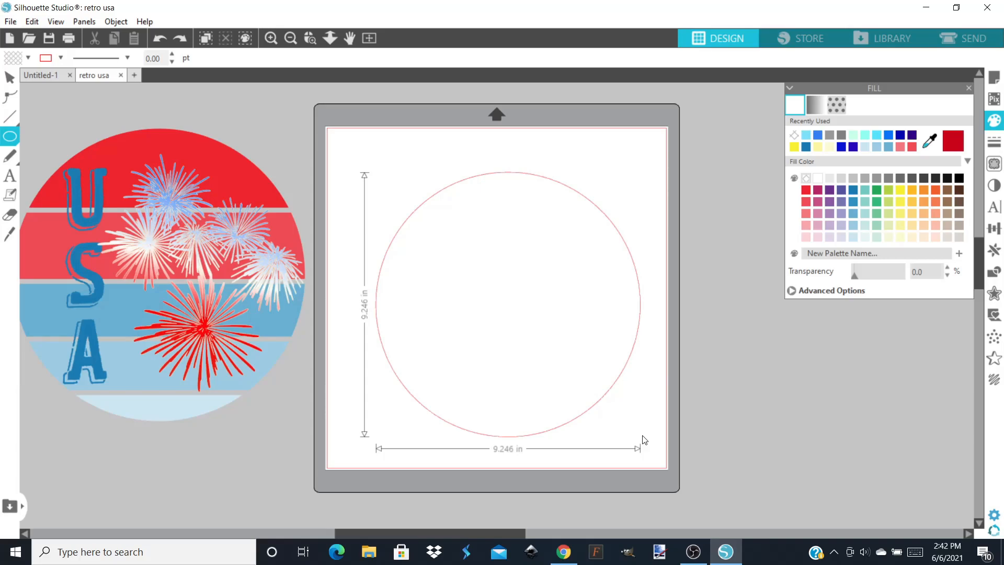
pyautogui.moveTo(644, 440); pyautogui.dragTo(643, 438)
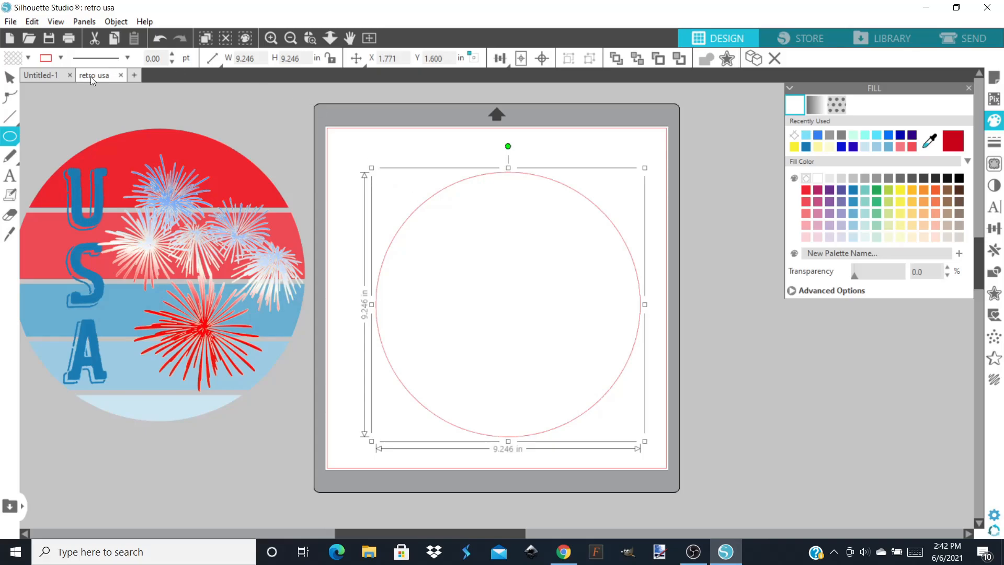
pyautogui.click(7, 78)
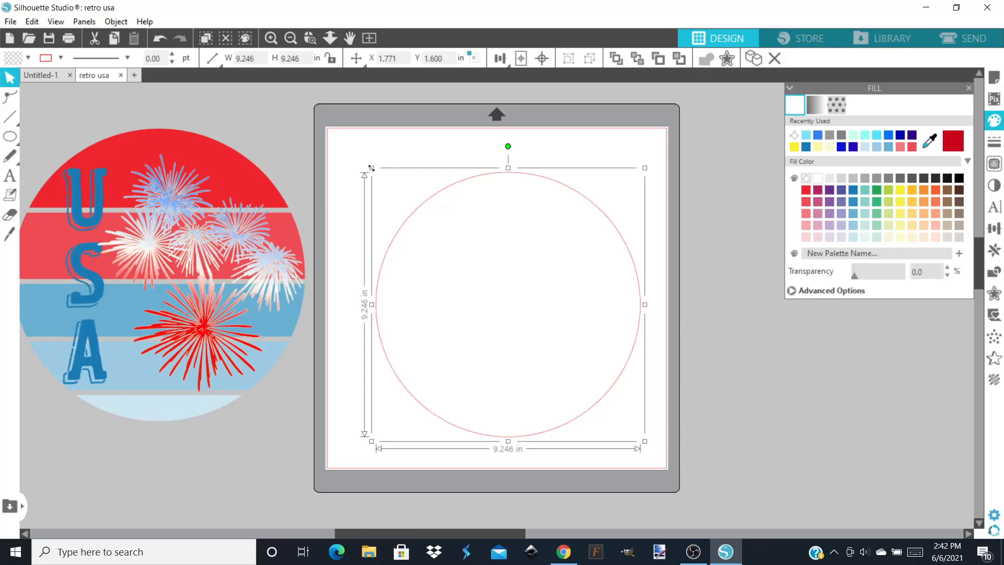
pyautogui.moveTo(372, 172); pyautogui.dragTo(344, 143)
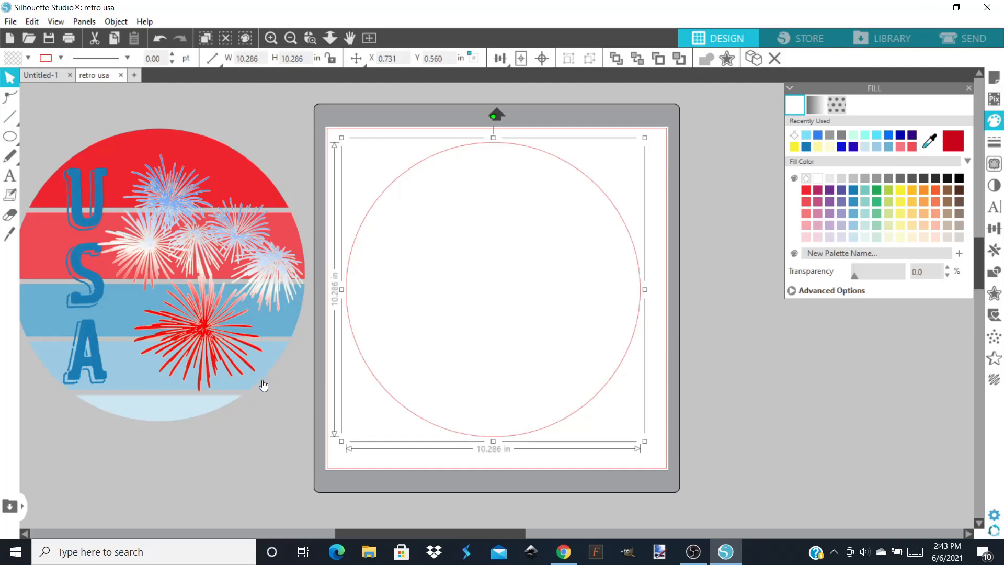
# Step: Make five straight horizontal cuts across the circle with the Knife tool in Solid mode, dividing it into six stripes
pyautogui.click(9, 236)
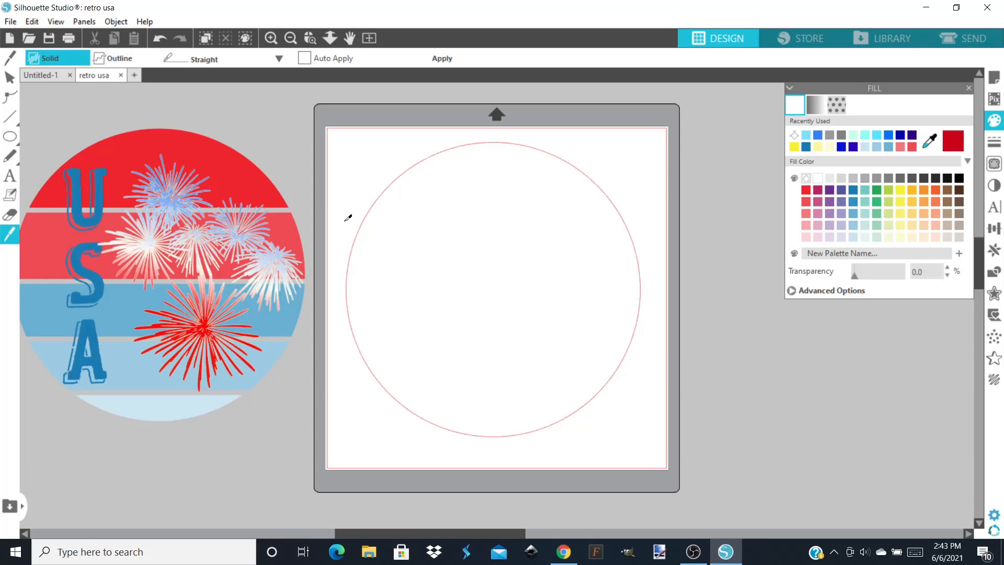
pyautogui.moveTo(345, 220); pyautogui.dragTo(653, 188)
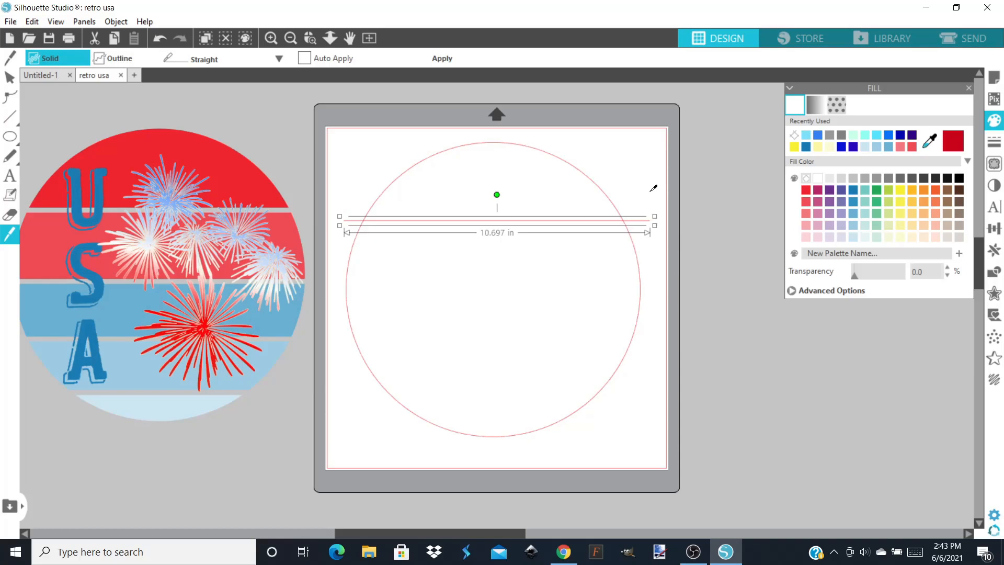
pyautogui.click(440, 59)
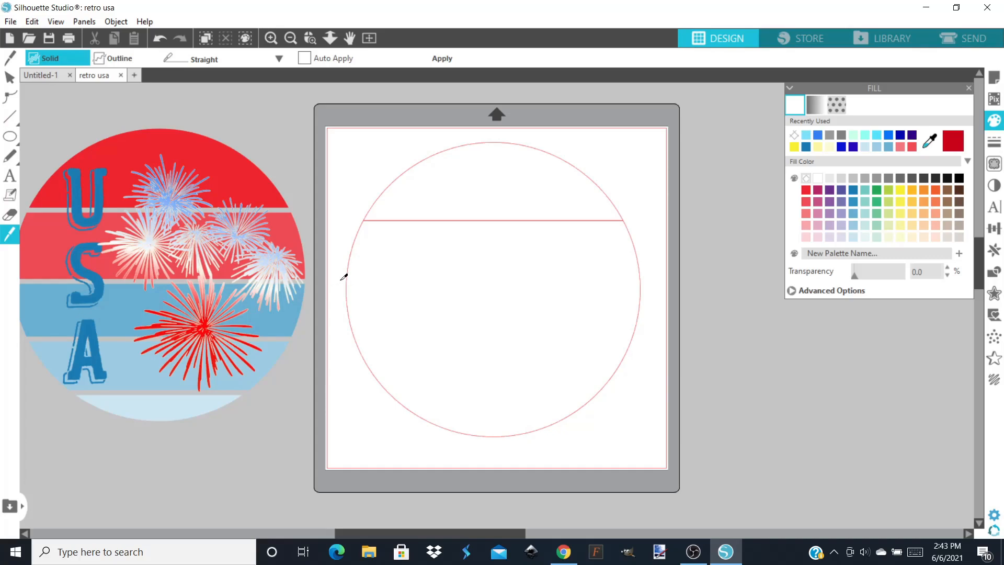
pyautogui.moveTo(343, 276); pyautogui.dragTo(660, 287)
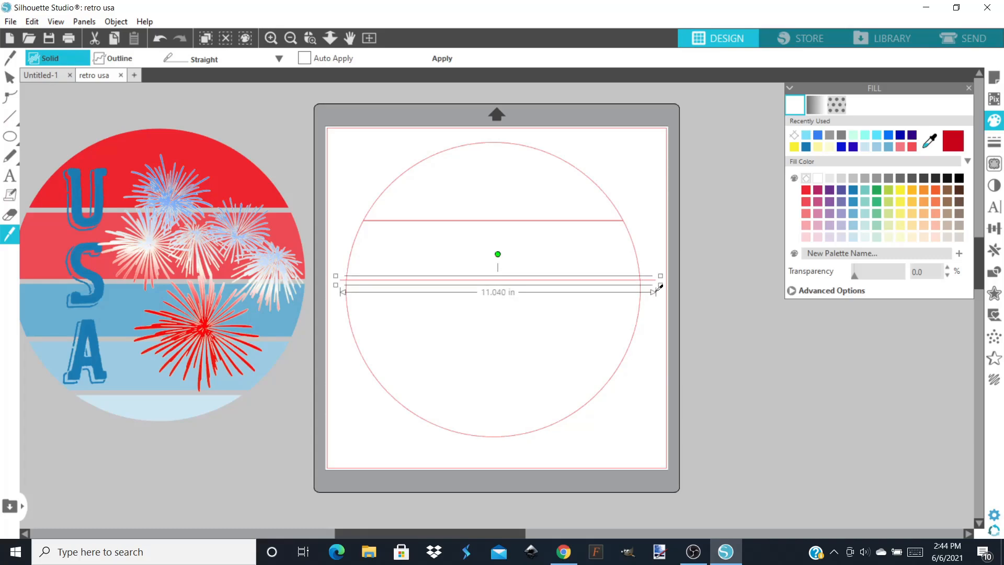
pyautogui.click(447, 57)
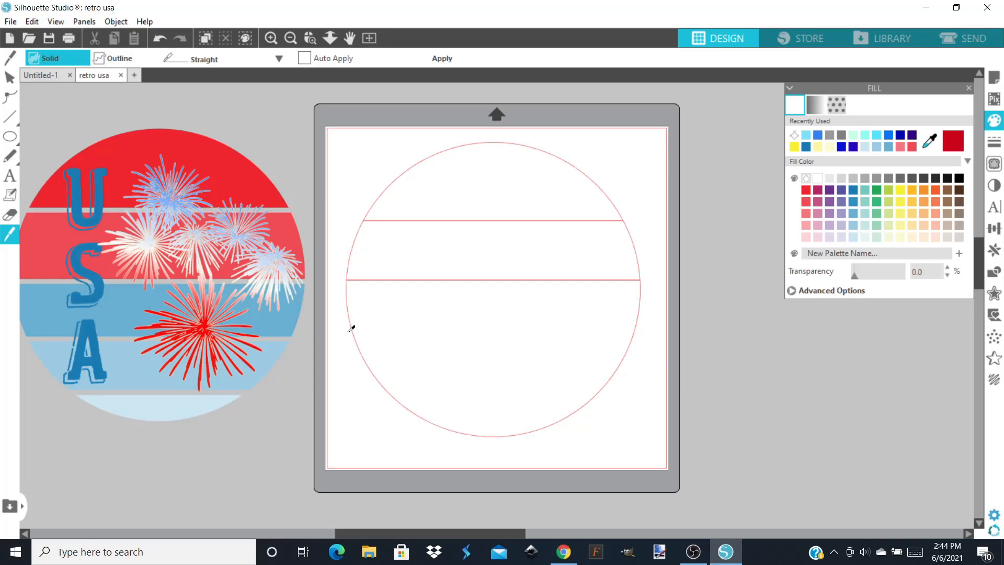
pyautogui.moveTo(351, 329); pyautogui.dragTo(652, 328)
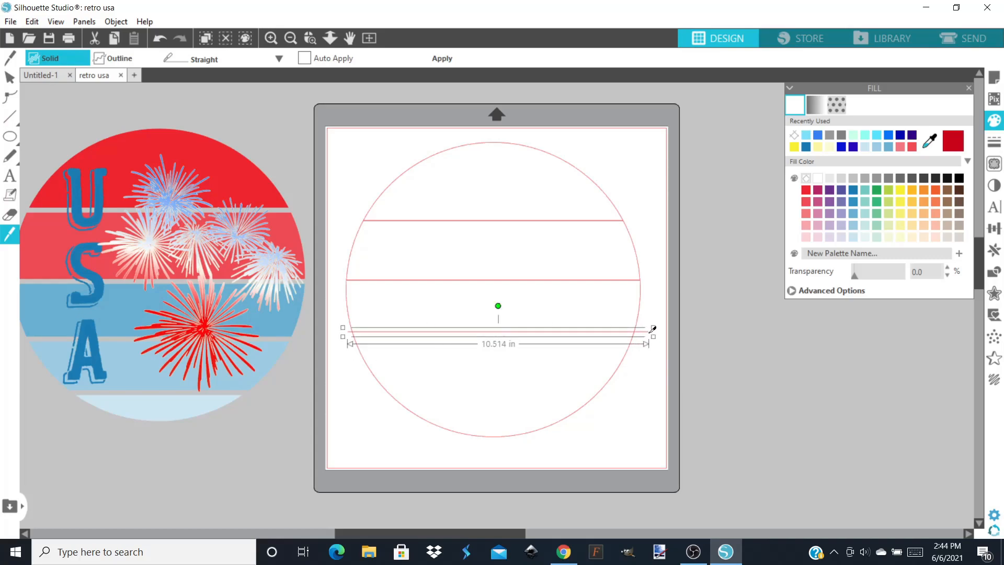
pyautogui.click(444, 61)
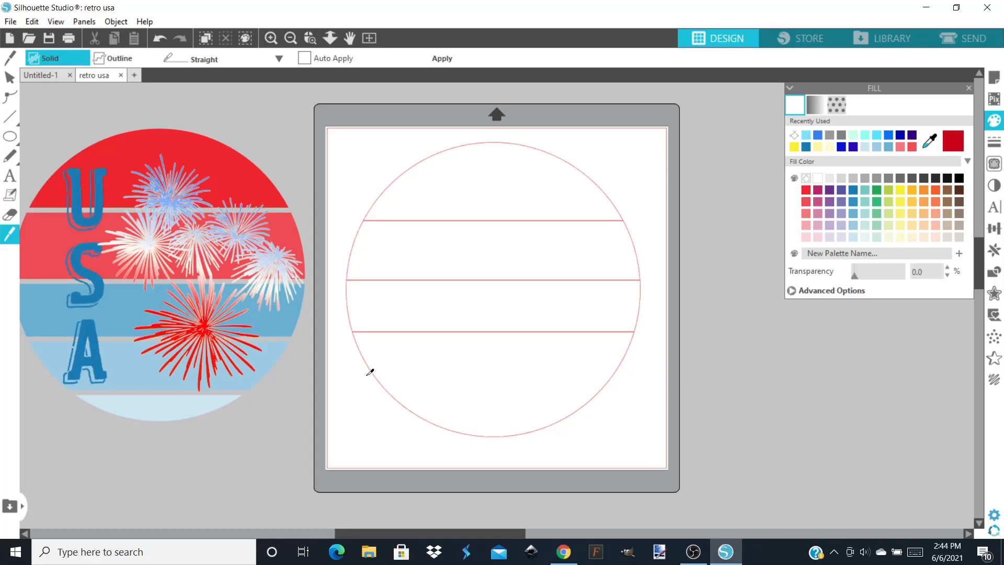
pyautogui.moveTo(370, 372); pyautogui.dragTo(637, 367)
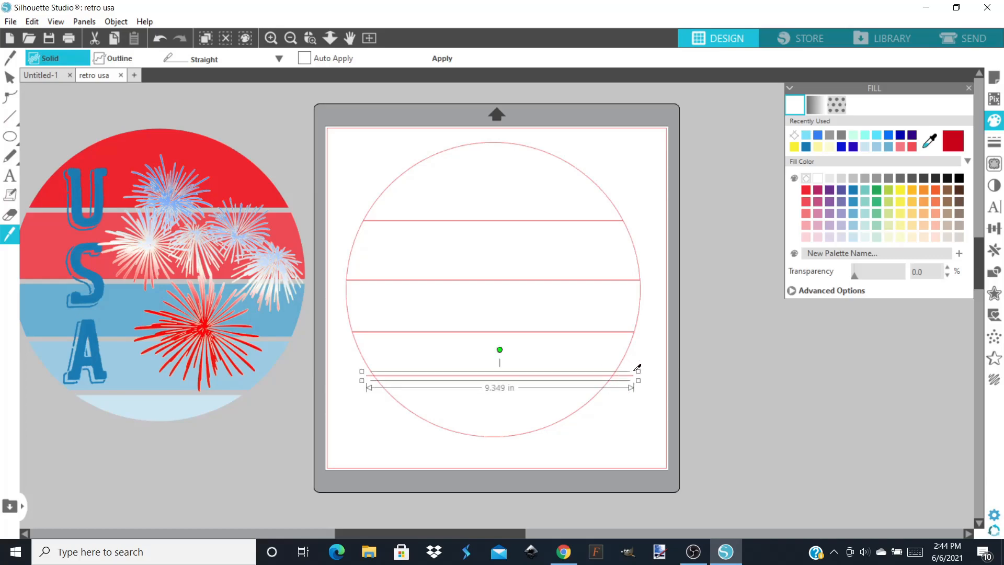
pyautogui.click(448, 61)
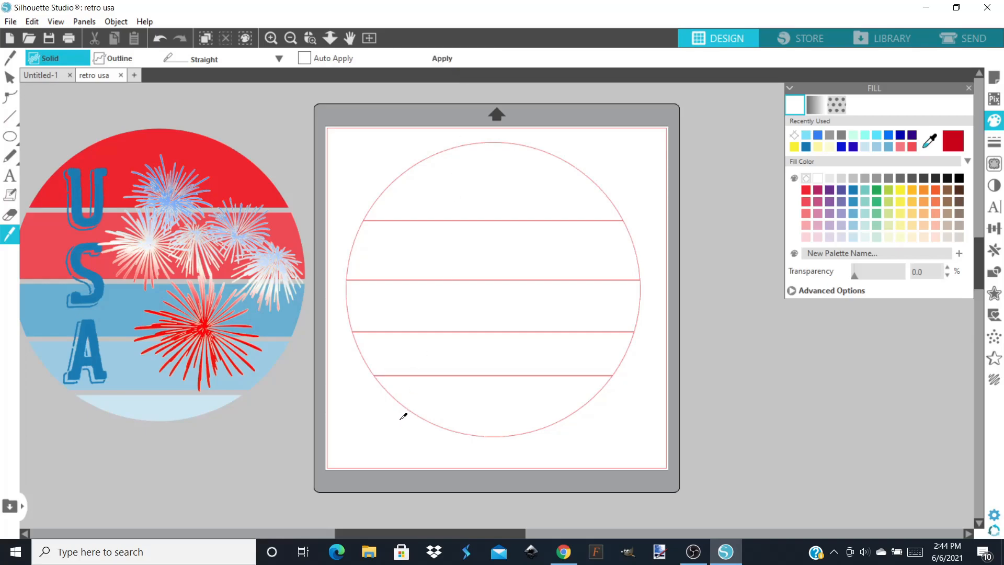
pyautogui.moveTo(400, 419); pyautogui.dragTo(594, 432)
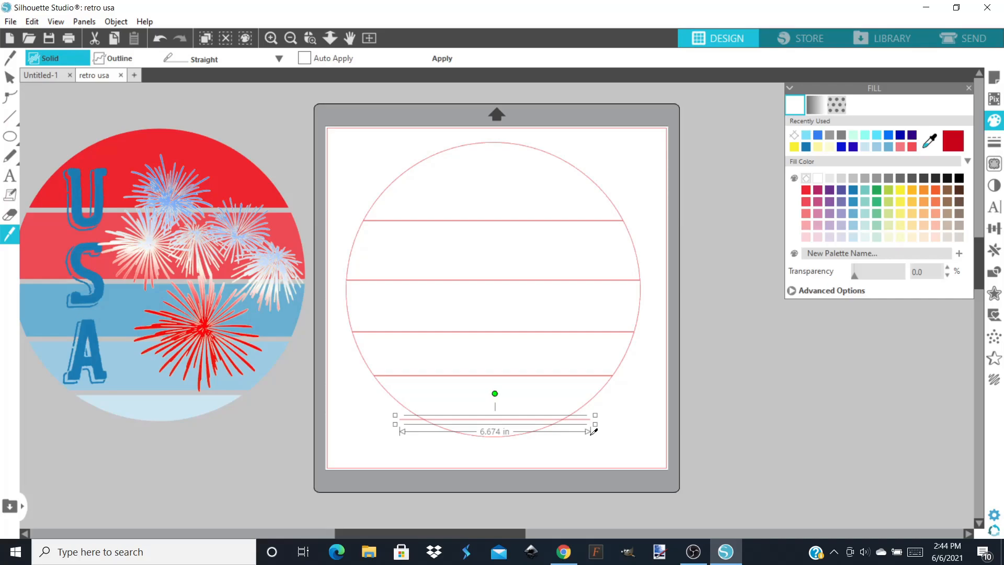
pyautogui.click(451, 64)
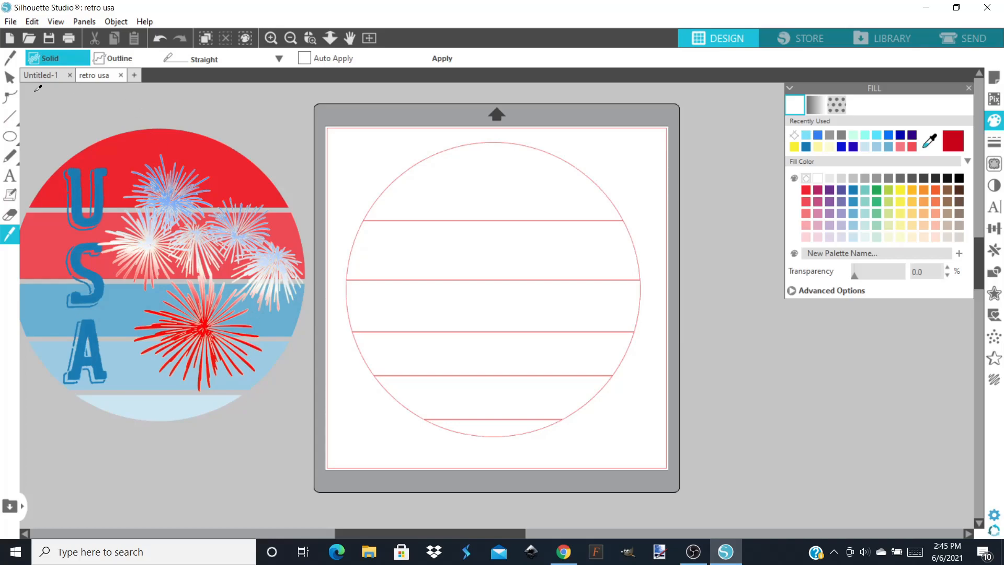
# Step: Fill all six stripes of the cut circle with yellow
pyautogui.click(10, 80)
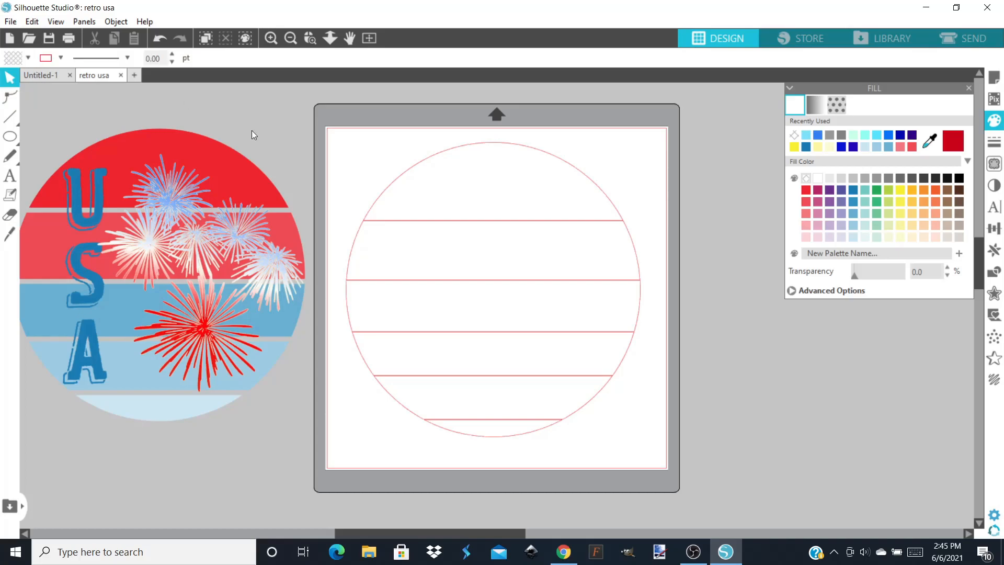
pyautogui.moveTo(336, 138); pyautogui.dragTo(664, 460)
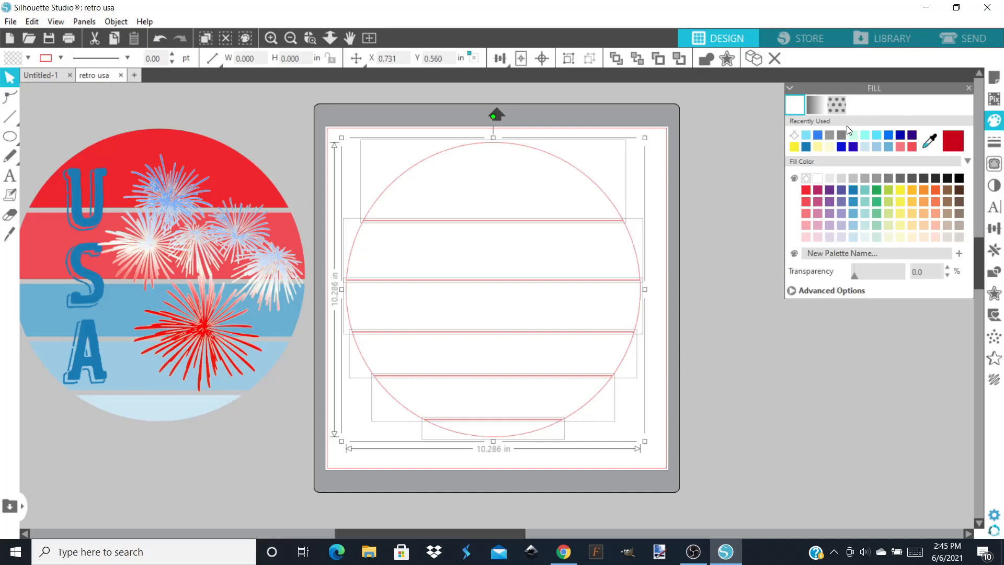
pyautogui.click(792, 147)
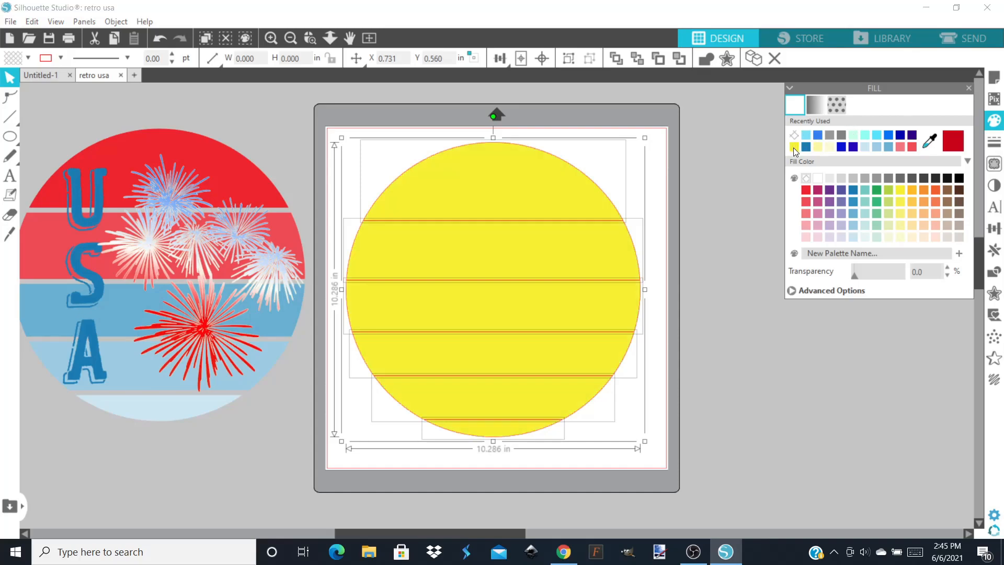
pyautogui.click(969, 88)
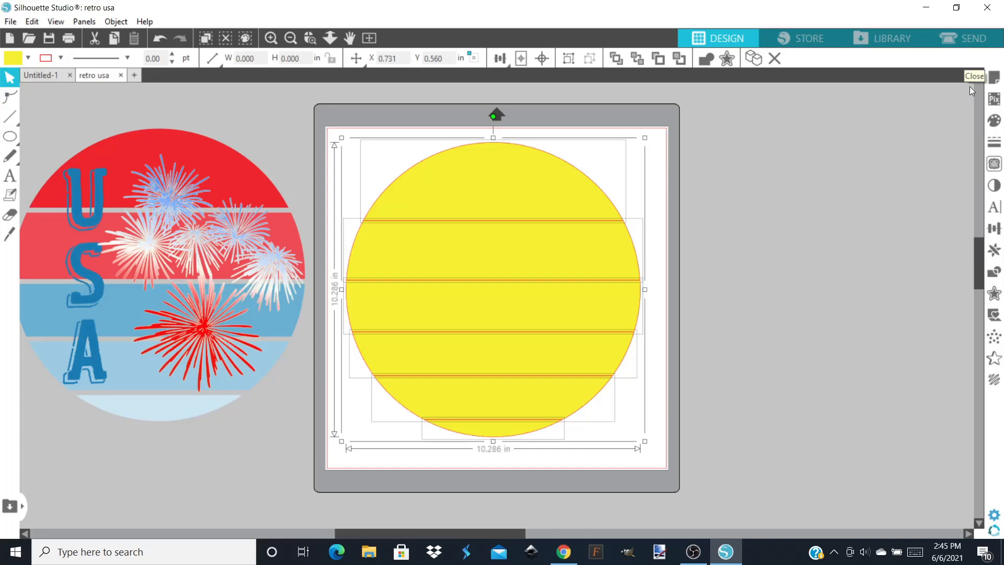
# Step: Apply an internal offset with square corners to all six yellow stripes, reducing its distance until the offset shapes span 10.136 in overall
pyautogui.click(993, 295)
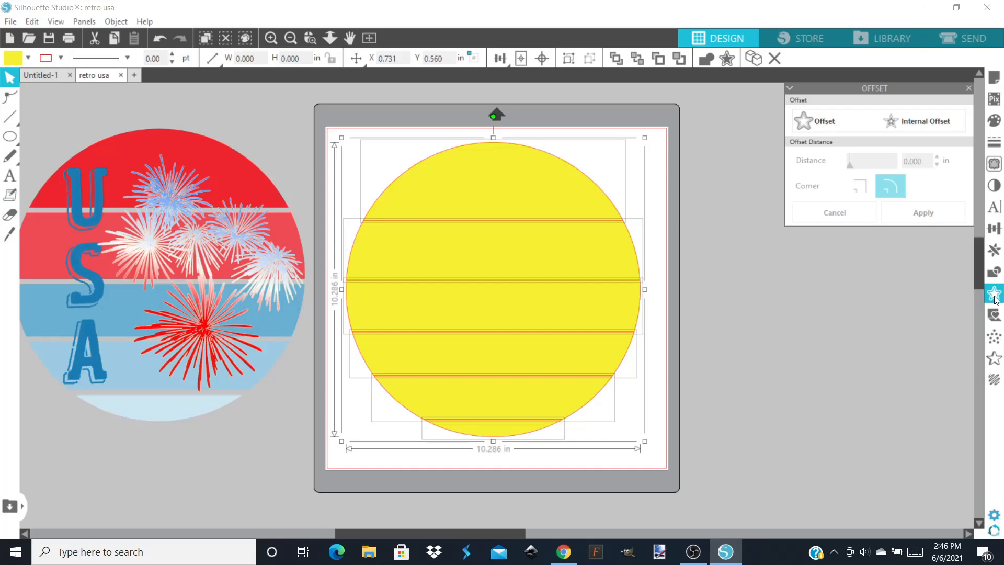
pyautogui.click(924, 121)
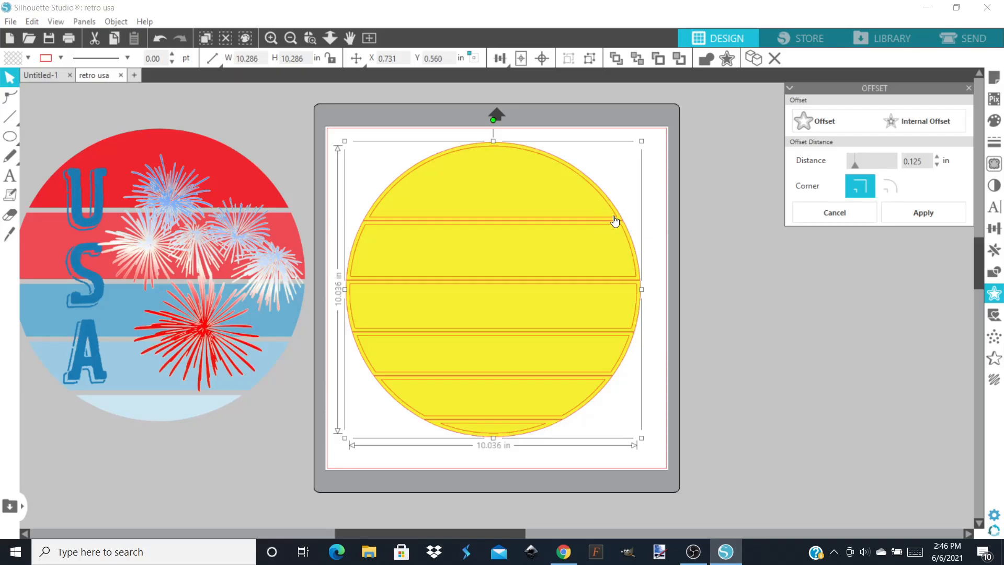
pyautogui.click(937, 166)
pyautogui.click(937, 165)
pyautogui.click(937, 165)
pyautogui.click(937, 165)
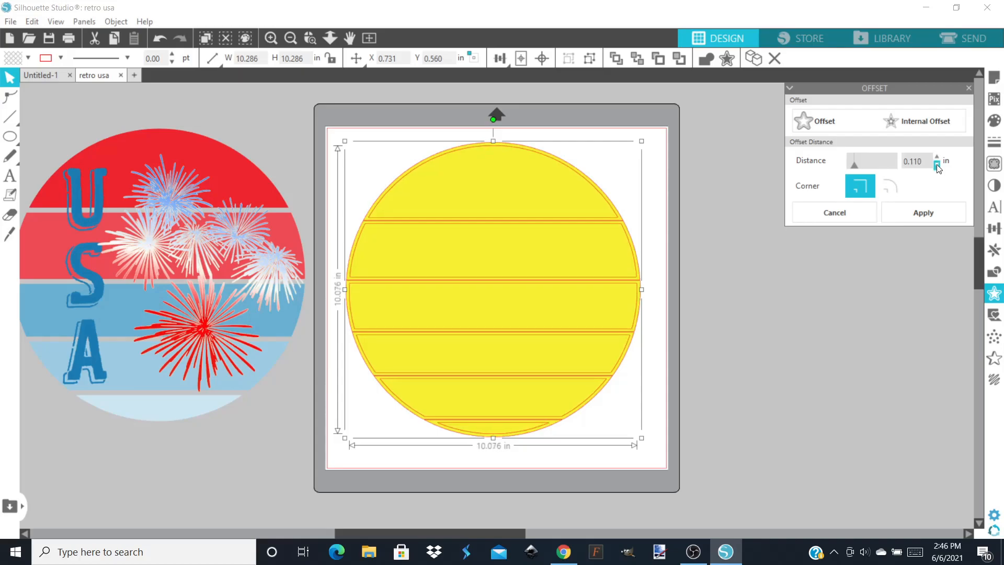
pyautogui.click(937, 165)
pyautogui.click(937, 165)
pyautogui.click(937, 165)
pyautogui.click(936, 165)
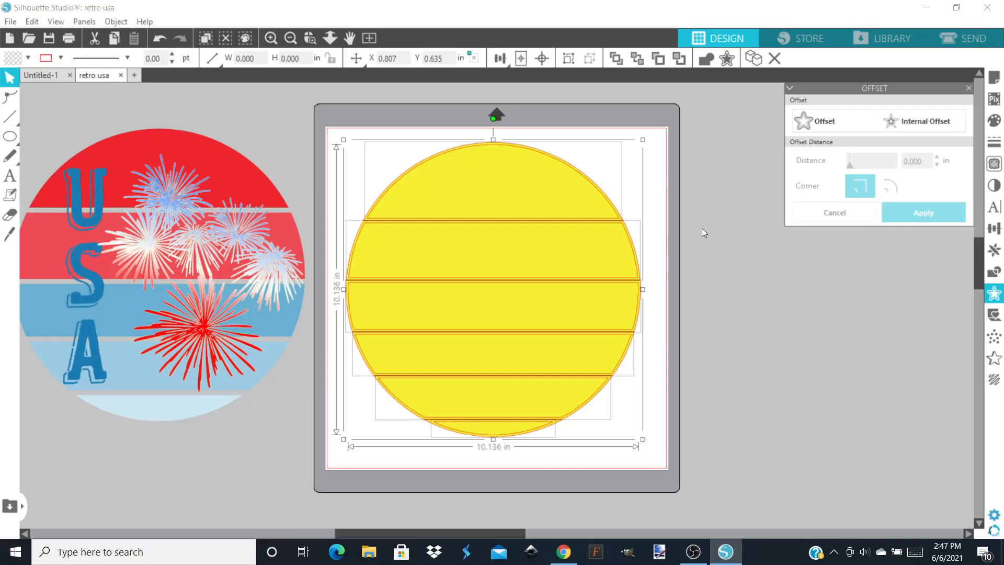
# Step: Move the six original yellow stripes together off the page's right side, to about X 13.05 in, Y 2.53 in, and close the offset settings
pyautogui.click(496, 189)
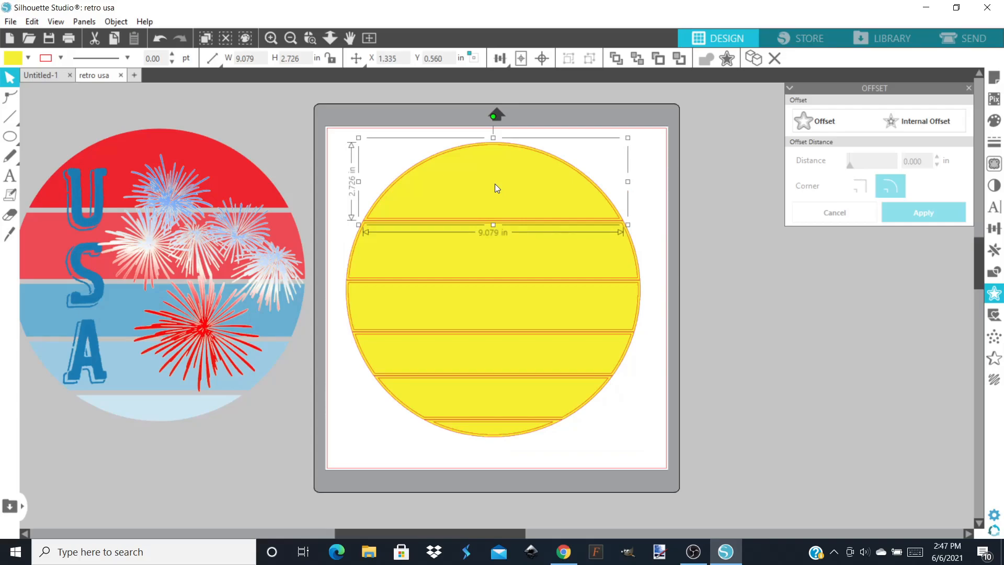
pyautogui.keyDown('shift'); pyautogui.click(492, 259); pyautogui.keyUp('shift')
pyautogui.keyDown('shift'); pyautogui.click(486, 312); pyautogui.keyUp('shift')
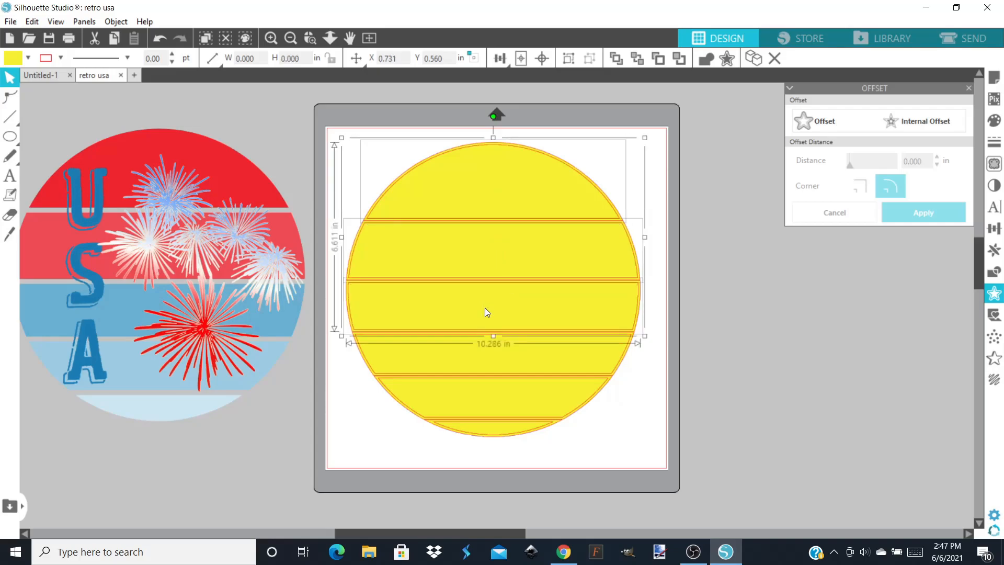
pyautogui.keyDown('shift'); pyautogui.click(481, 365); pyautogui.keyUp('shift')
pyautogui.keyDown('shift'); pyautogui.click(479, 395); pyautogui.keyUp('shift')
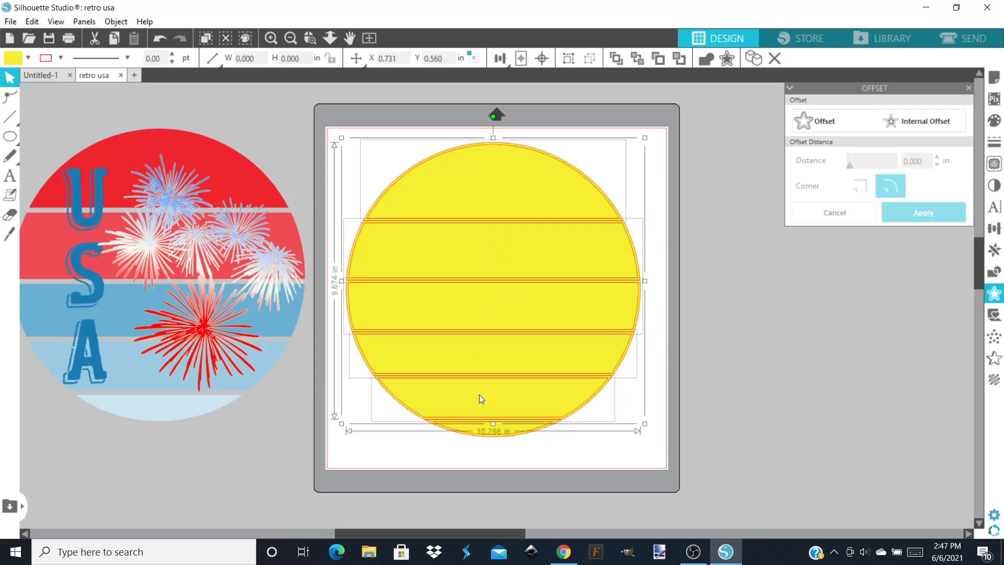
pyautogui.keyDown('shift'); pyautogui.click(481, 432); pyautogui.keyUp('shift')
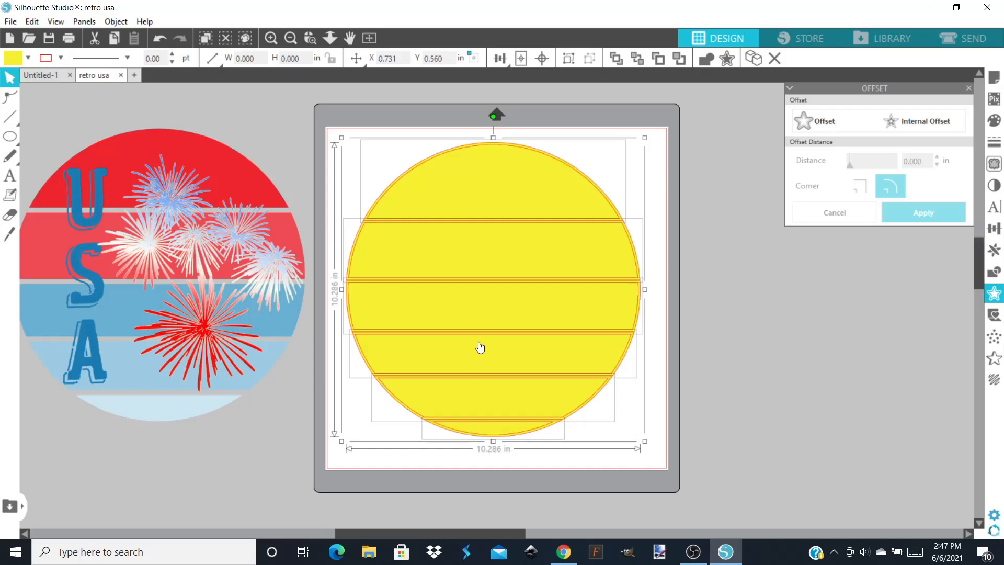
pyautogui.moveTo(485, 314); pyautogui.dragTo(836, 363)
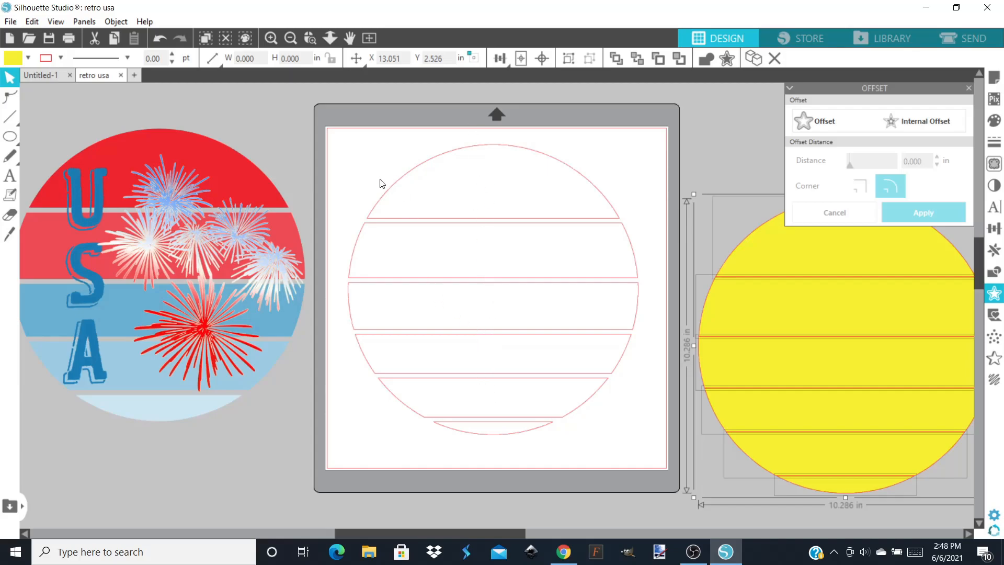
pyautogui.click(600, 153)
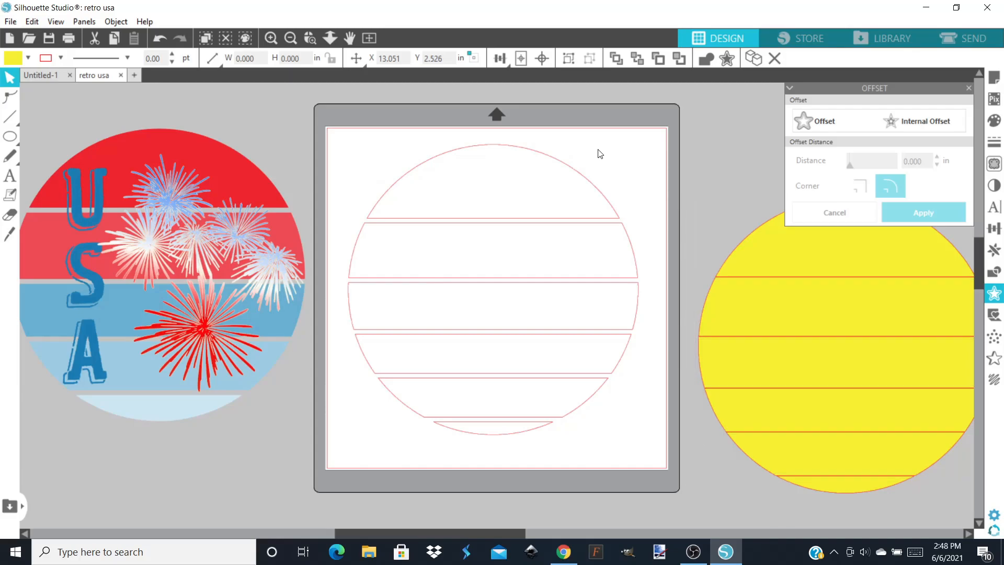
pyautogui.click(967, 89)
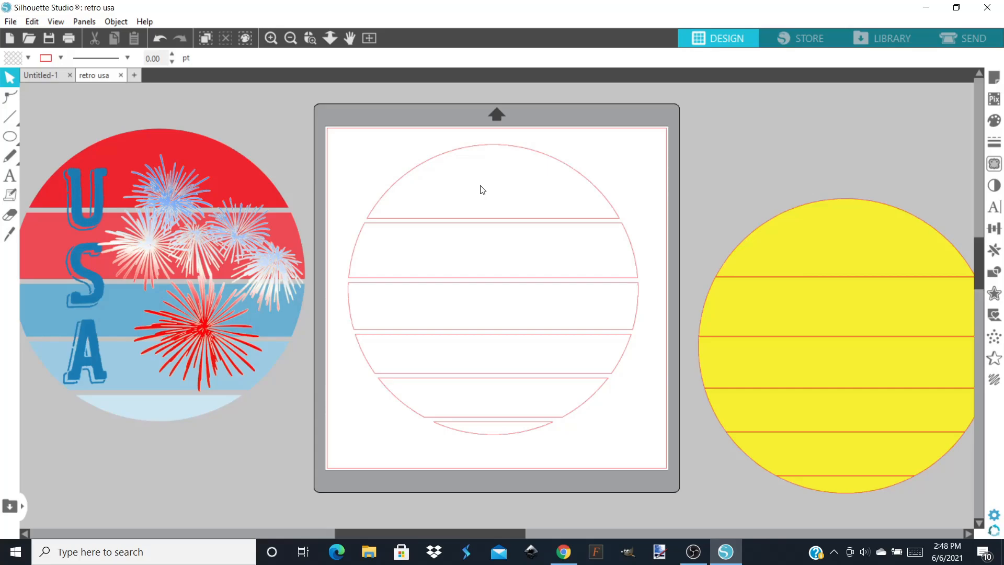
# Step: Fill the upper three offset stripes from top to bottom with bright red, lighter red and pink
pyautogui.click(587, 183)
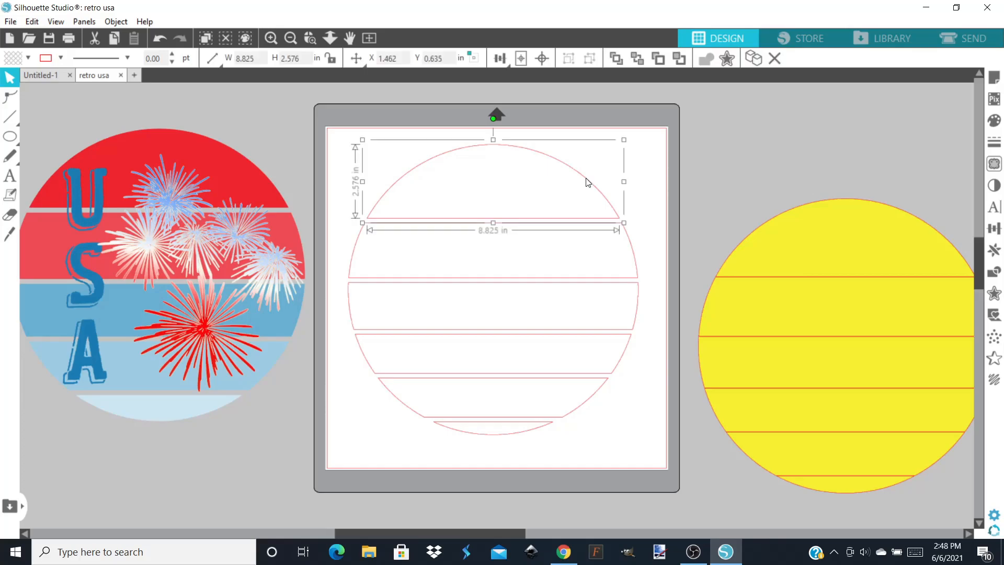
pyautogui.click(995, 122)
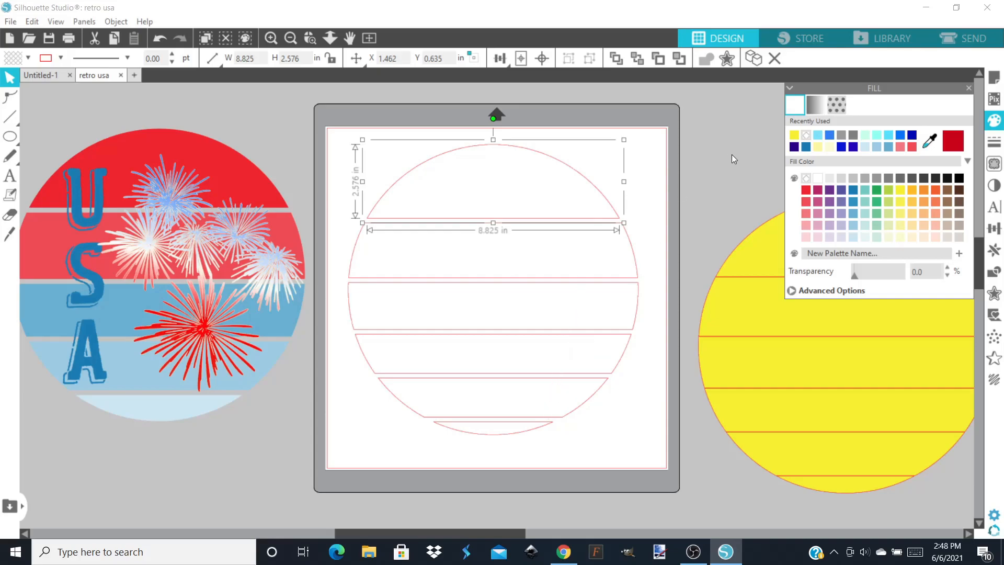
pyautogui.click(805, 190)
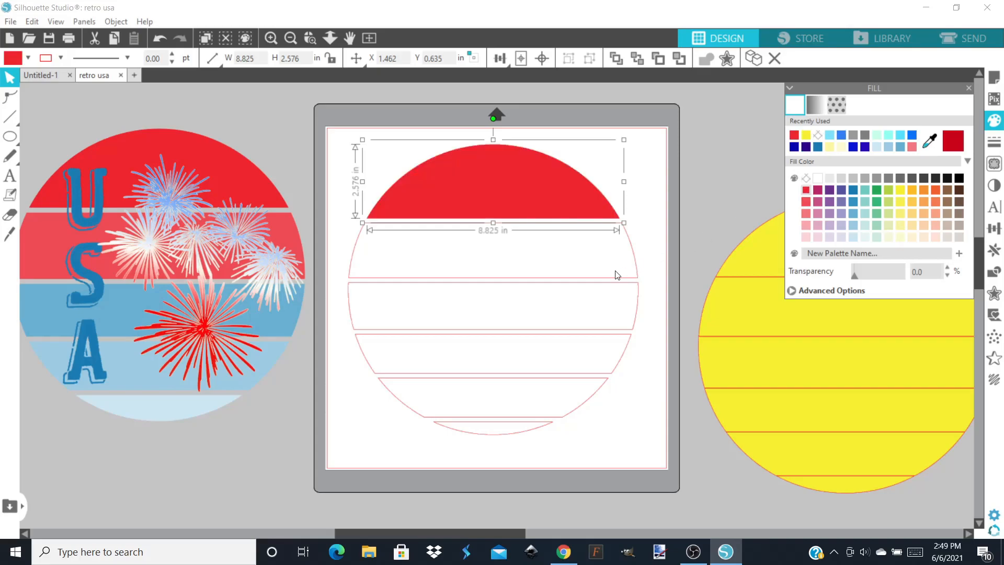
pyautogui.click(635, 265)
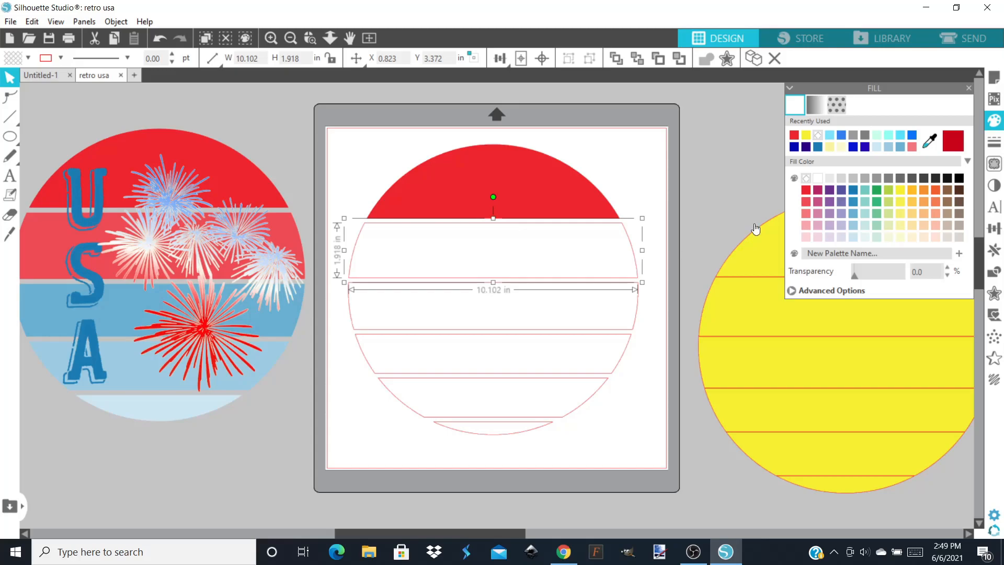
pyautogui.click(806, 202)
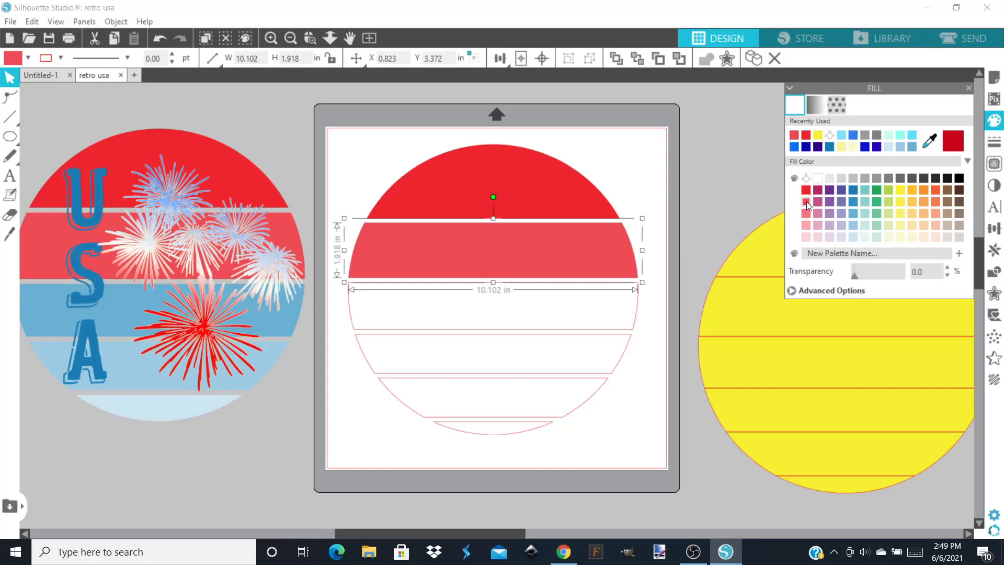
pyautogui.click(637, 303)
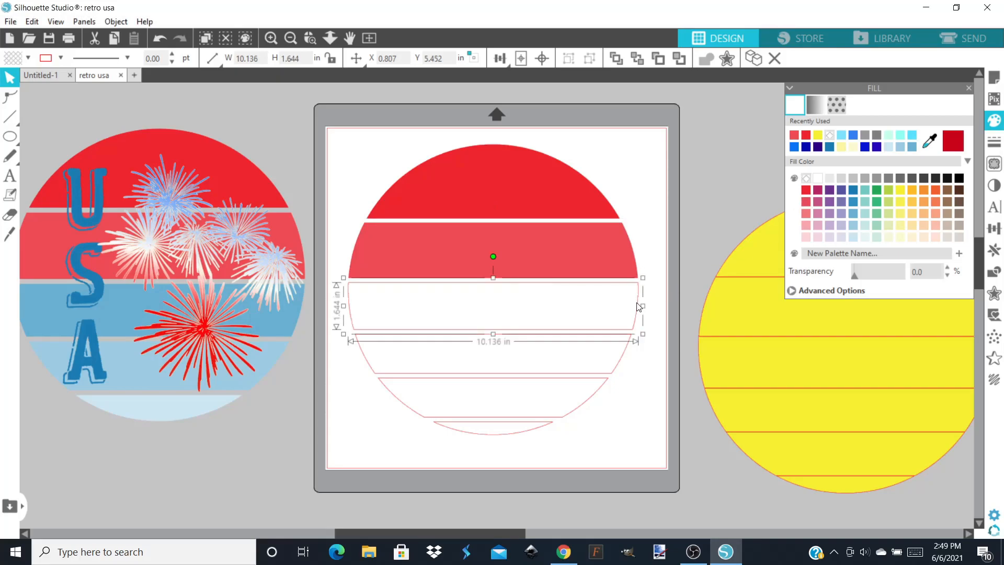
pyautogui.click(806, 213)
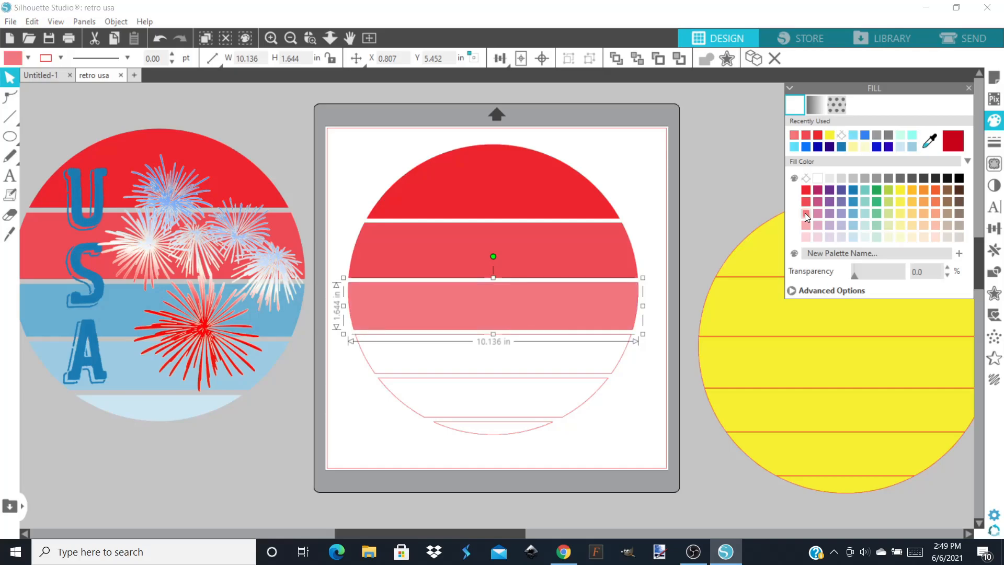
# Step: Fill the lower three offset stripes from top to bottom with medium blue, light blue and very pale blue
pyautogui.click(620, 365)
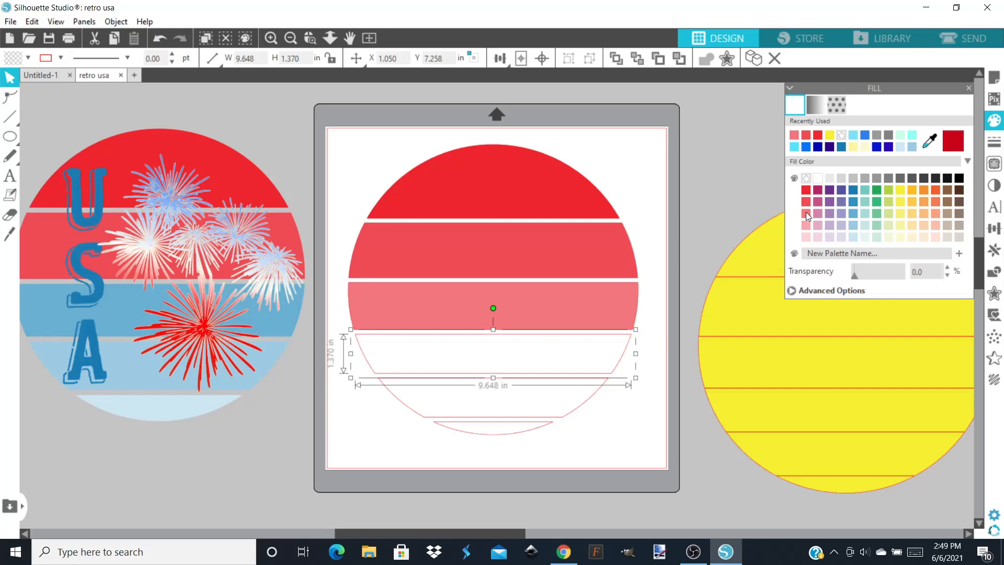
pyautogui.click(853, 212)
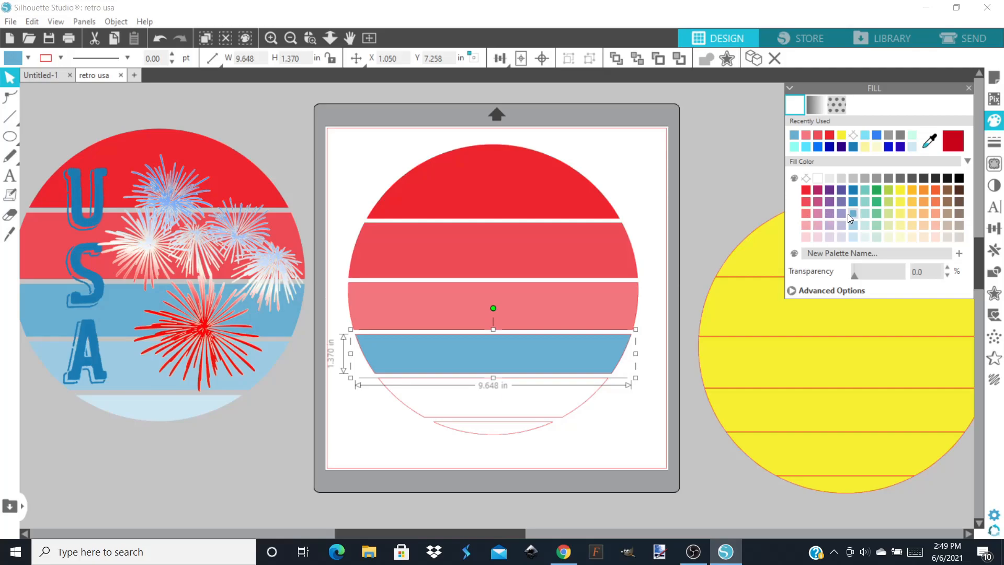
pyautogui.click(595, 396)
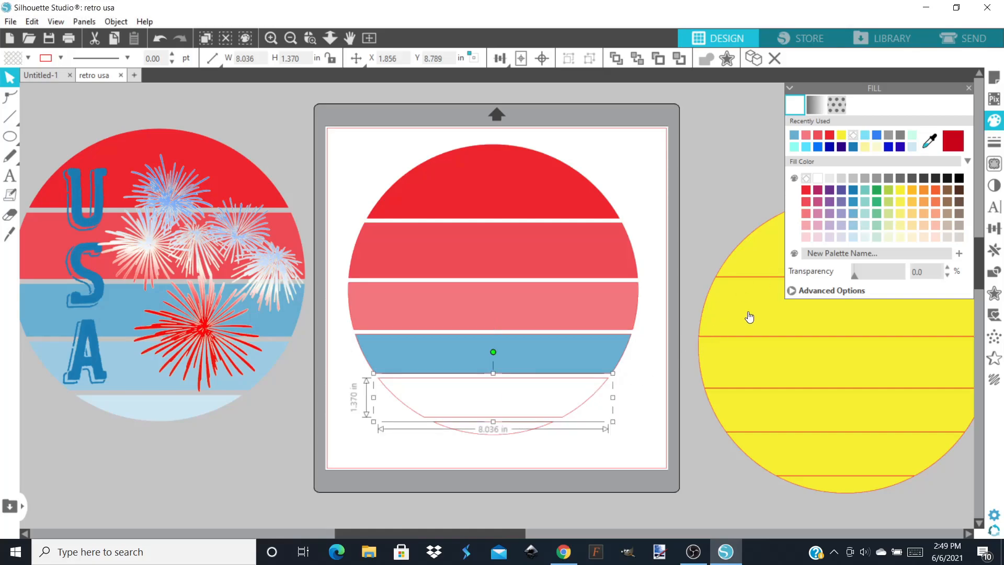
pyautogui.click(852, 224)
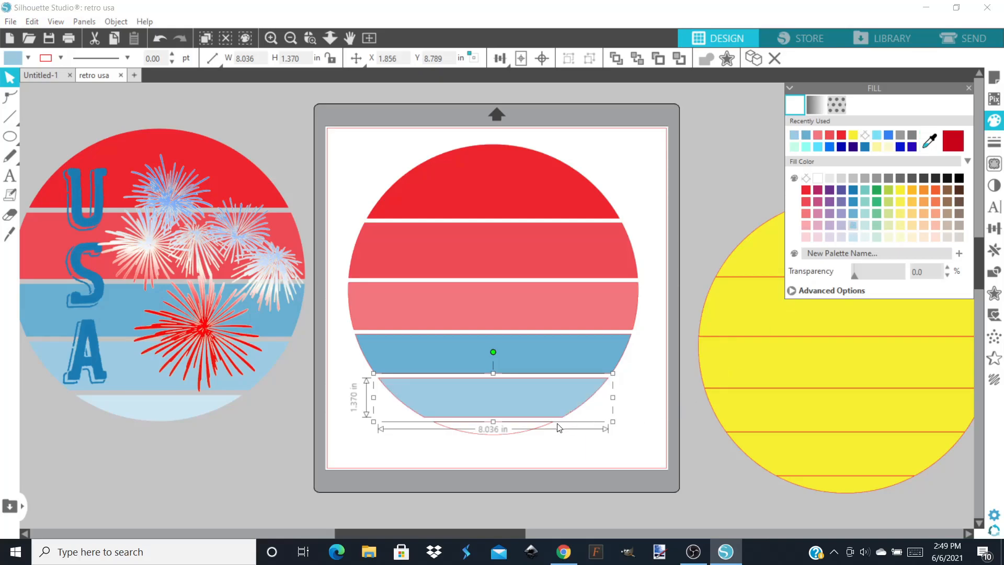
pyautogui.click(523, 438)
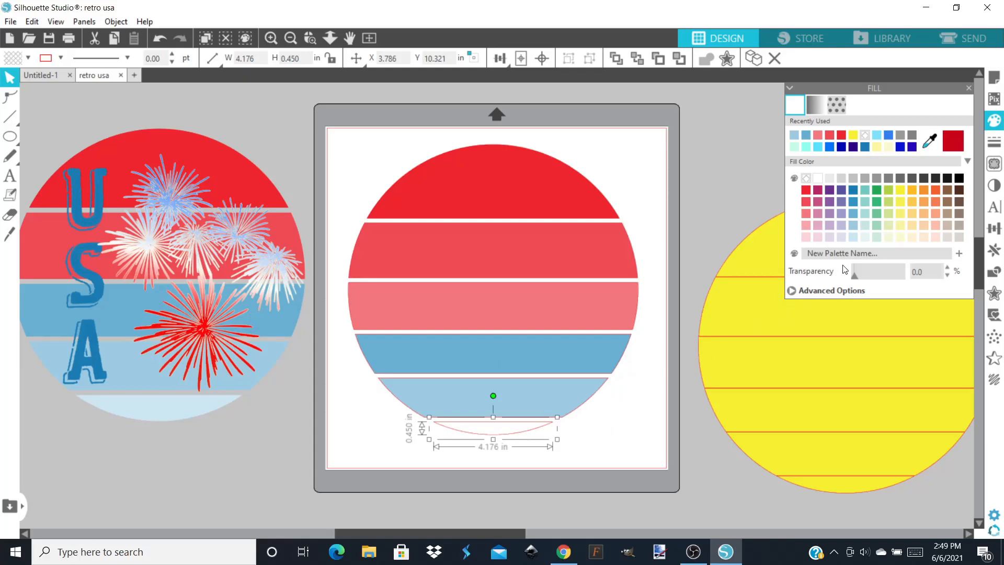
pyautogui.click(852, 238)
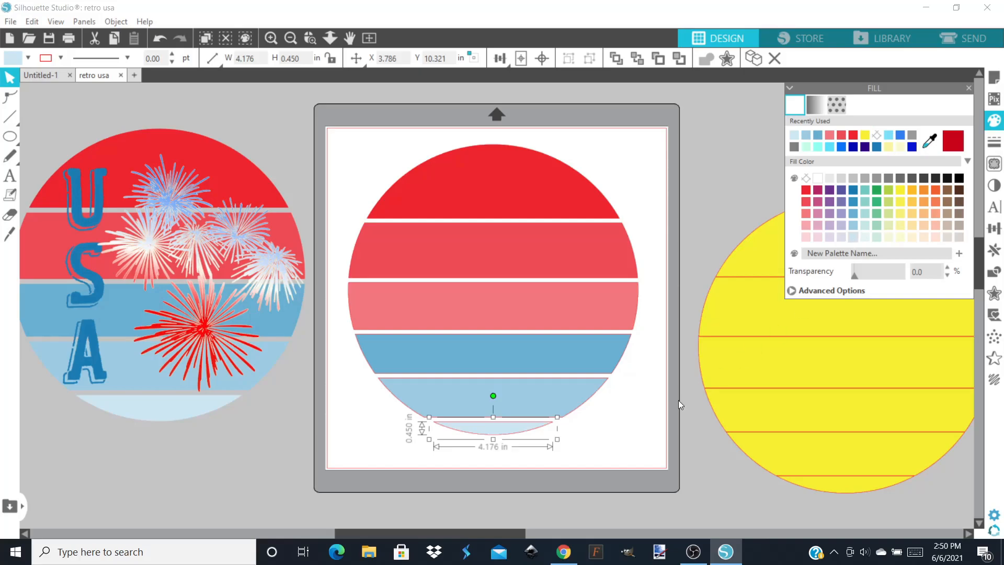
pyautogui.click(631, 430)
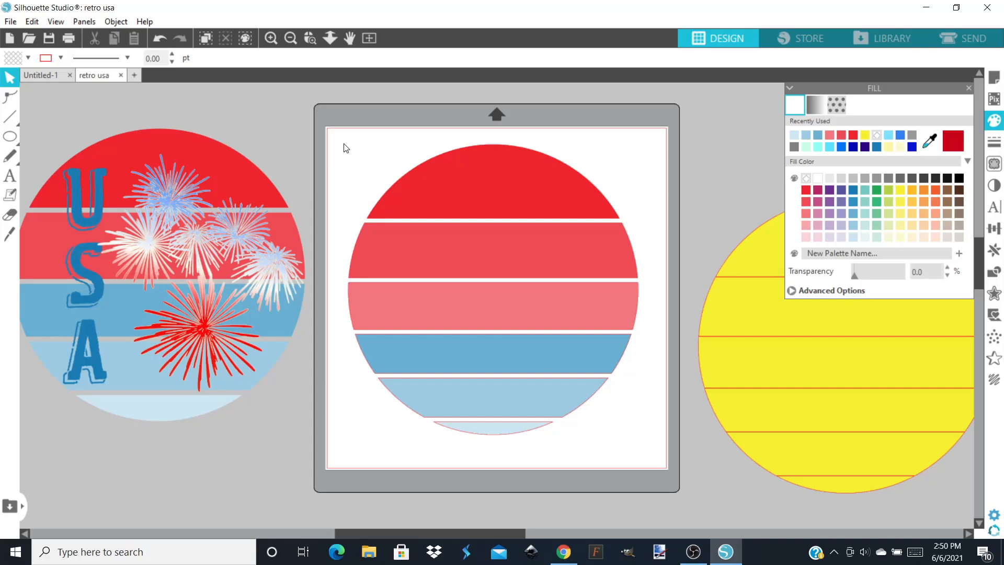
# Step: Make the line color of all six colored stripes transparent and group the stripes
pyautogui.moveTo(341, 139); pyautogui.dragTo(650, 461)
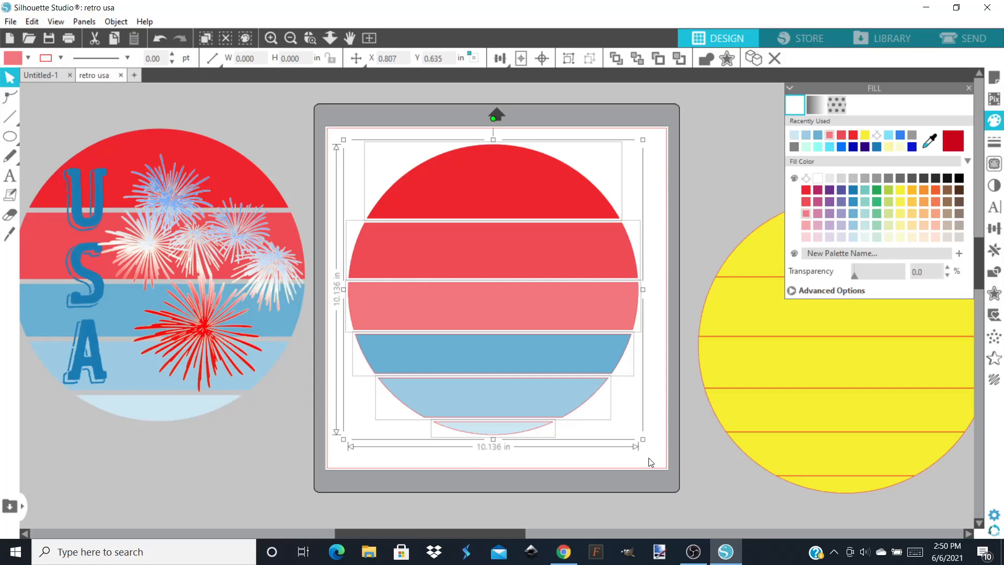
pyautogui.click(60, 57)
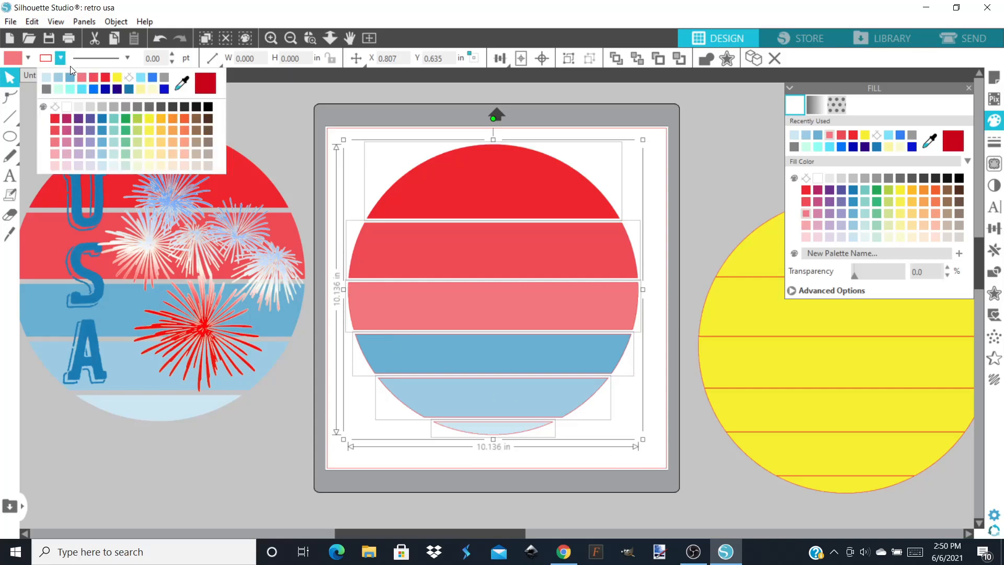
pyautogui.click(55, 107)
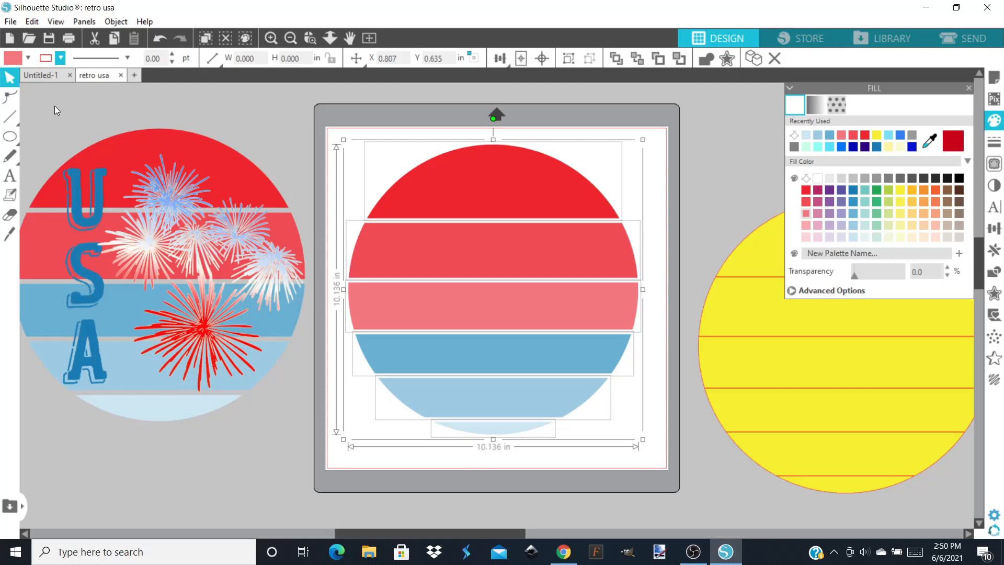
pyautogui.press('i')
pyautogui.hotkey('ctrl', 'g')
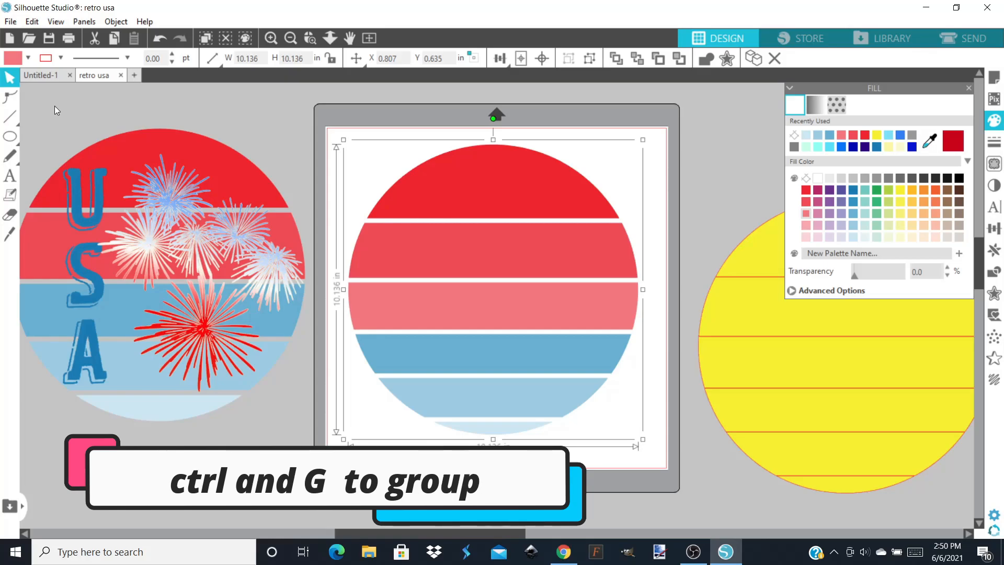
# Step: Move the grouped striped circle slightly to the right and undo that move
pyautogui.moveTo(417, 356)
pyautogui.mouseDown()
pyautogui.moveTo(438, 275)
pyautogui.moveTo(406, 369)
pyautogui.moveTo(434, 354)
pyautogui.moveTo(421, 352)
pyautogui.mouseUp()
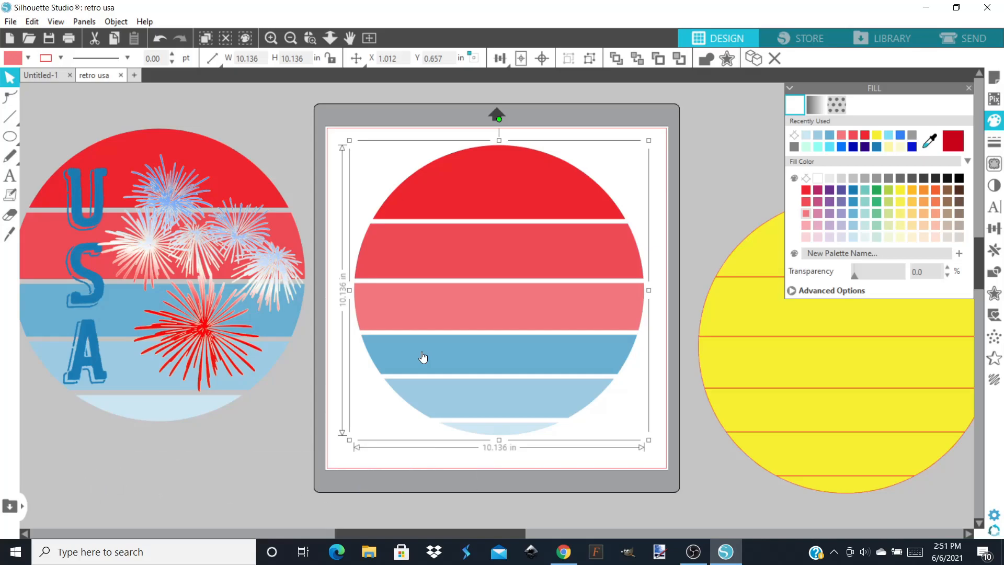
pyautogui.press('i')
pyautogui.hotkey('ctrl', 'z')
pyautogui.hotkey('ctrl', 'z')
pyautogui.hotkey('ctrl', 'z')
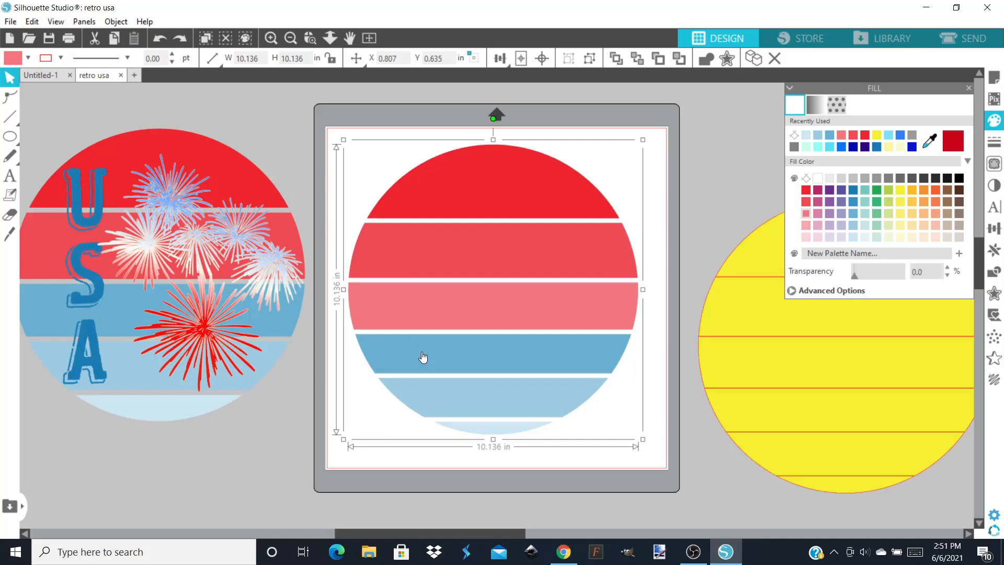
# Step: Ungroup the striped circle, group its six stripes again, and close the fill settings
pyautogui.hotkey('ctrl', 'shift', 'g')
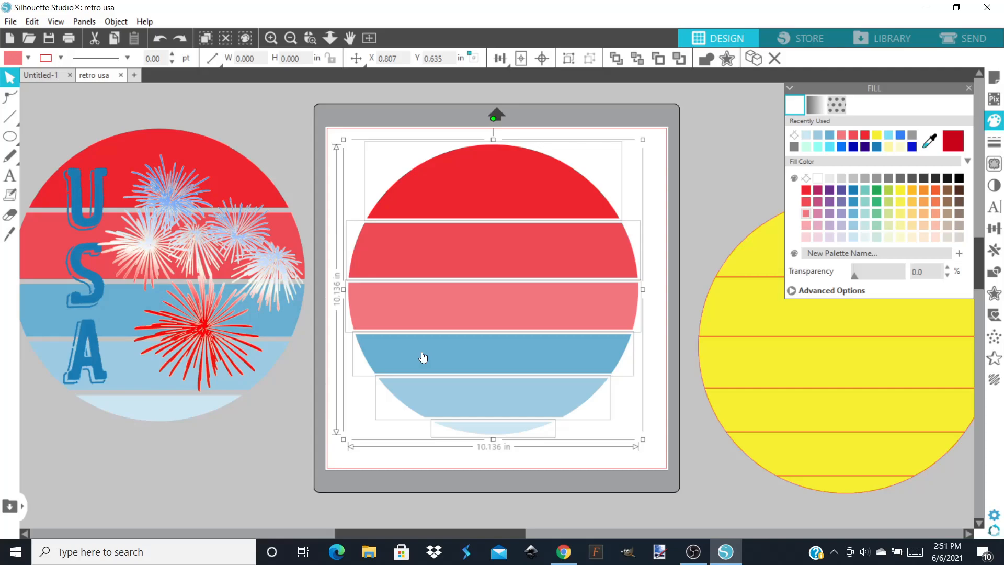
pyautogui.hotkey('ctrl', 'g')
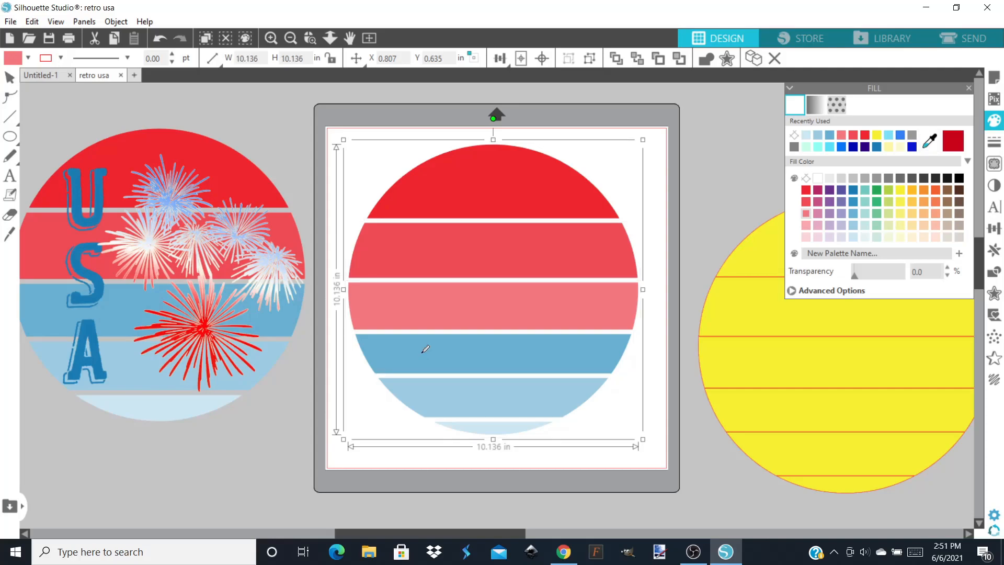
pyautogui.click(240, 488)
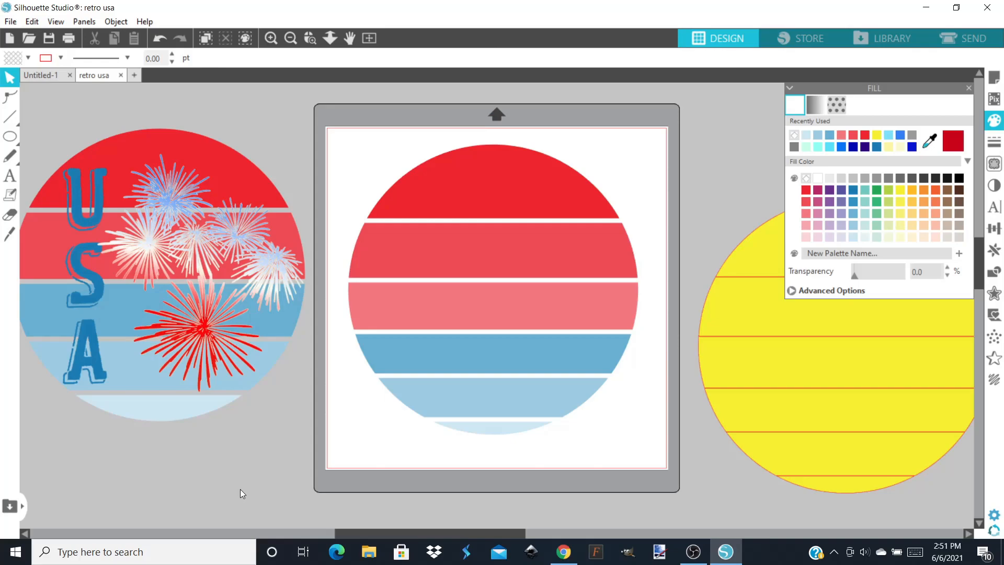
pyautogui.click(968, 88)
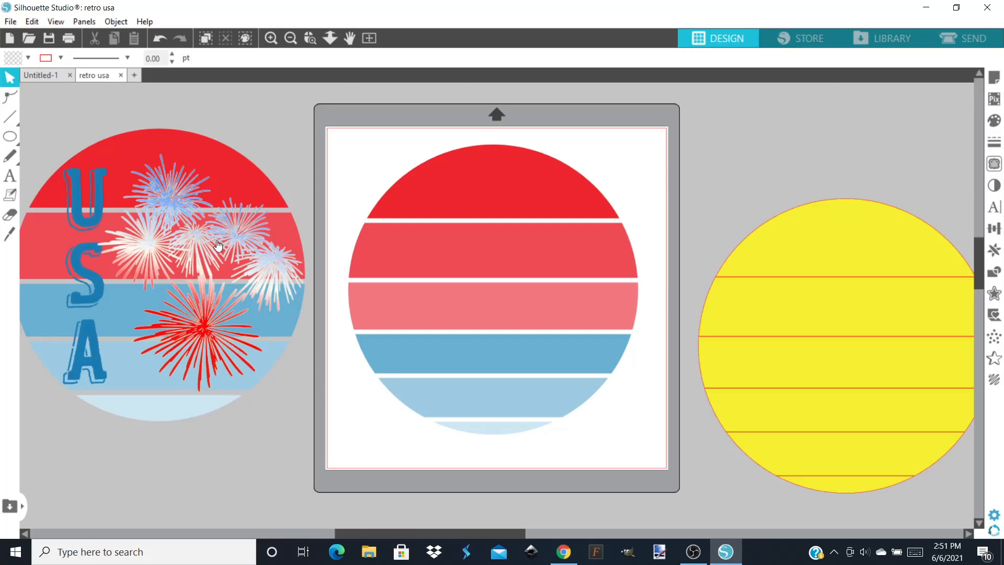
# Step: Switch to Chrome and search Google for "pixabay"
pyautogui.click(563, 553)
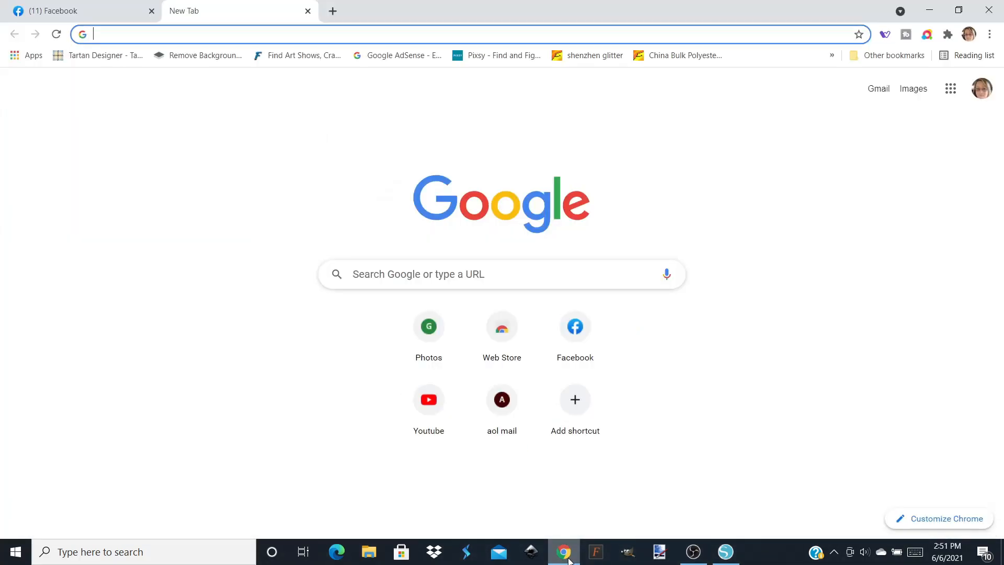
pyautogui.click(513, 279)
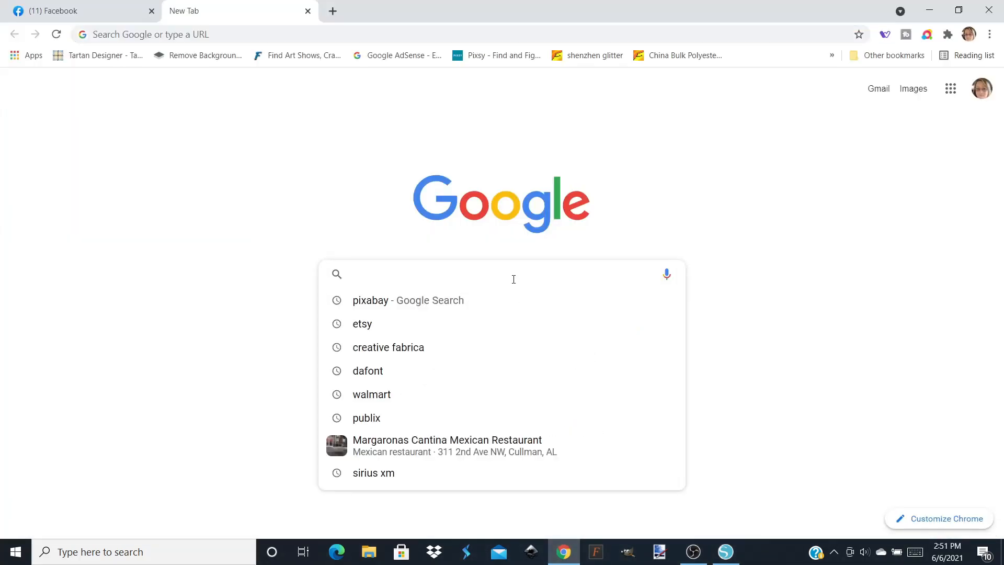
pyautogui.write('pixa')
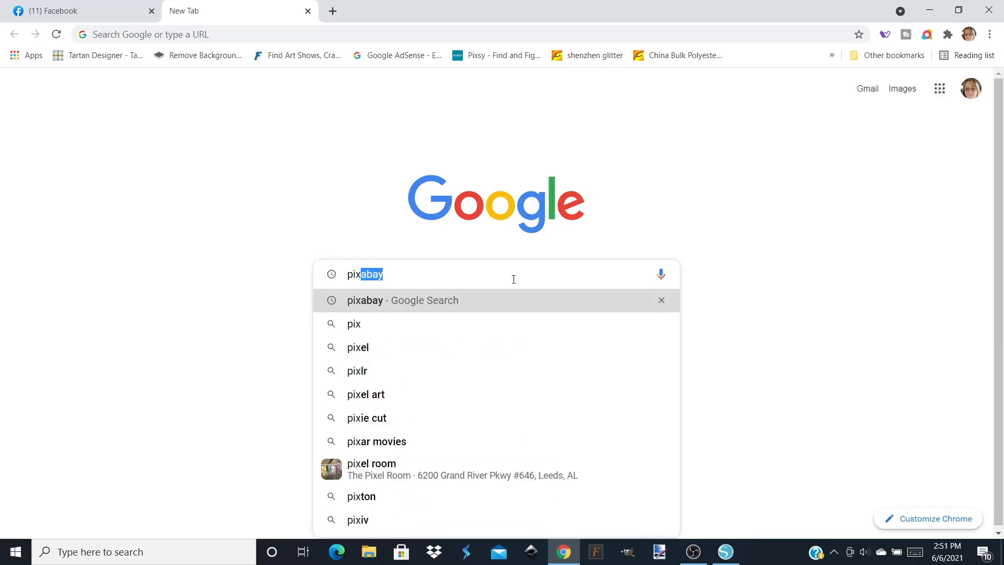
pyautogui.write('bay')
pyautogui.press('Return')
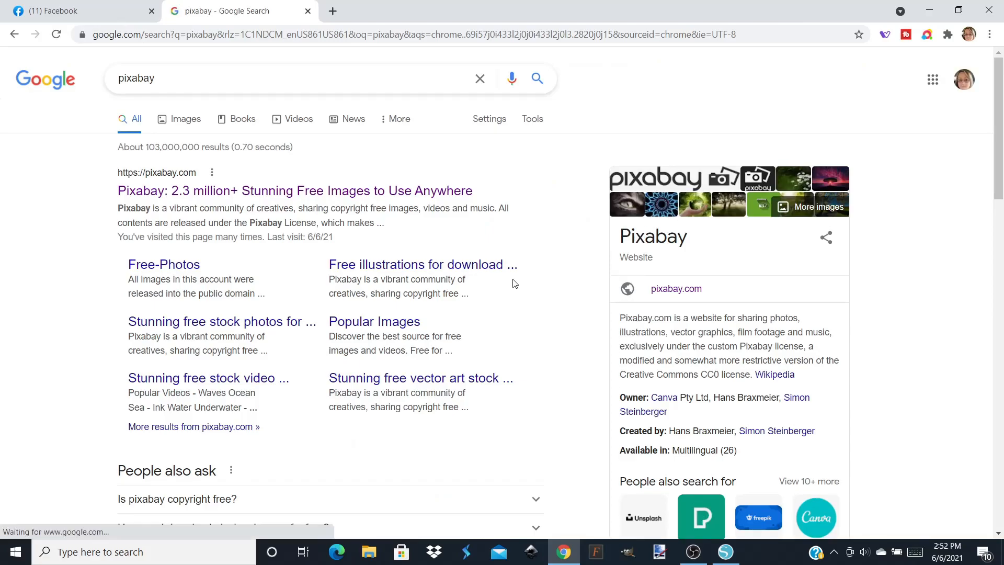
# Step: Open the Pixabay website and search its images for "fireworks"
pyautogui.click(195, 194)
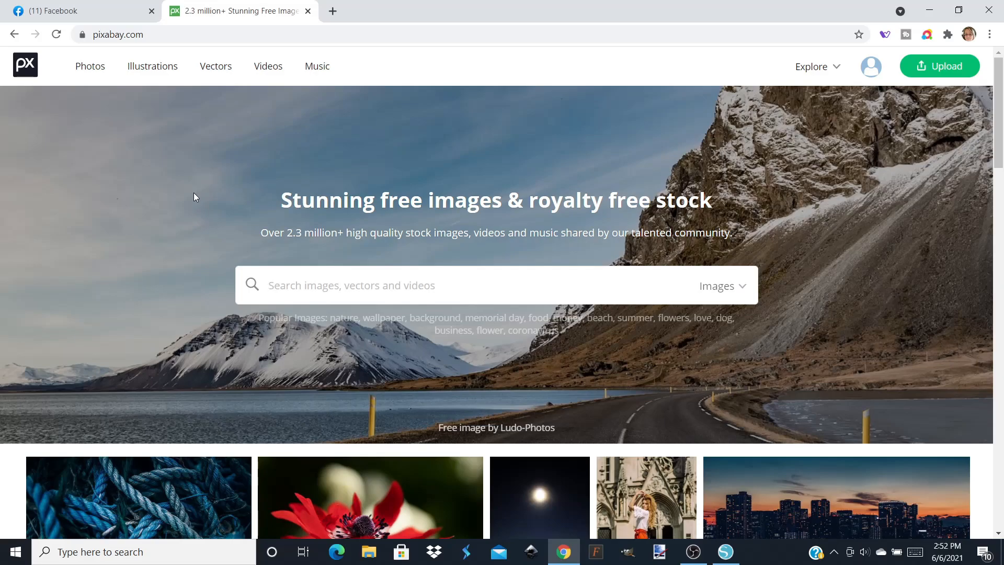
pyautogui.write('firew')
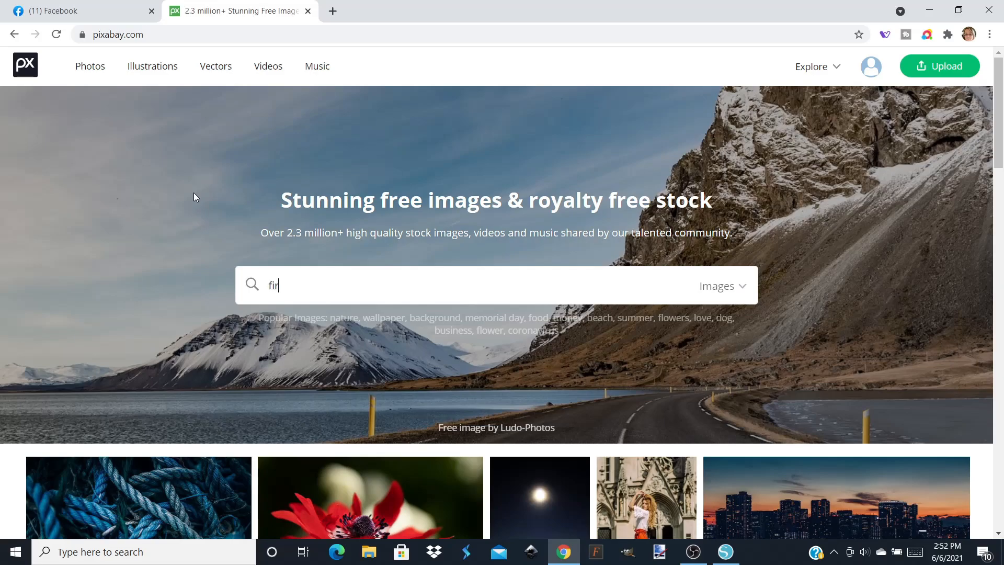
pyautogui.write('orks')
pyautogui.press('Return')
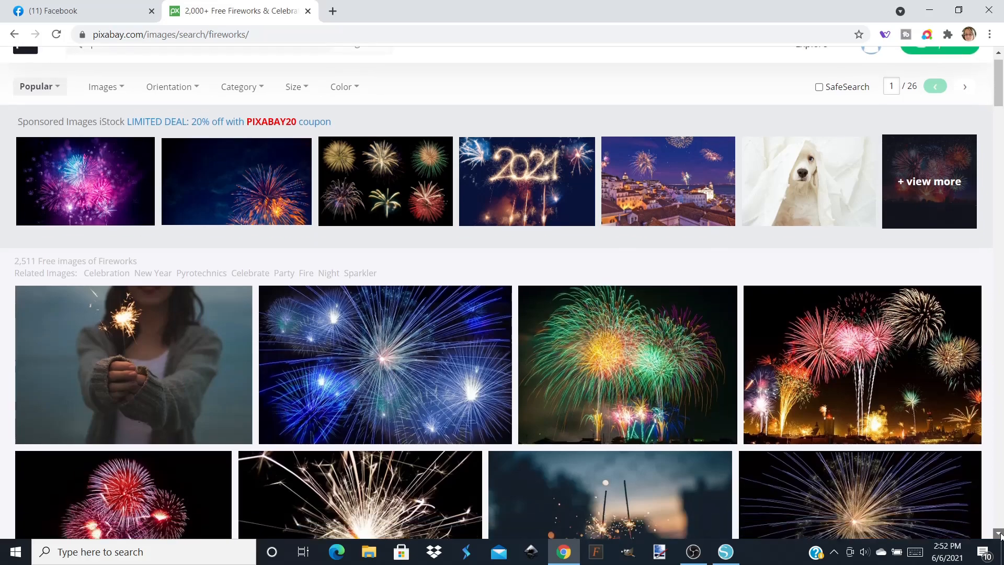
# Step: Find the multicolored fireworks vector with a transparent background in the results and download it as a 1280×1247 PNG
pyautogui.scroll(-5, 999, 533)
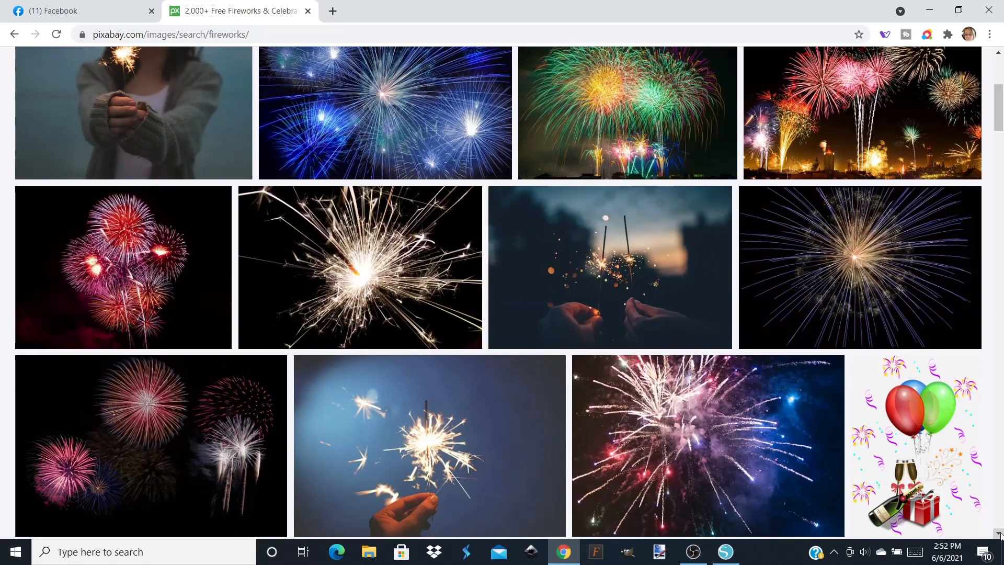
pyautogui.scroll(-3, 1000, 533)
pyautogui.scroll(-4, 1000, 534)
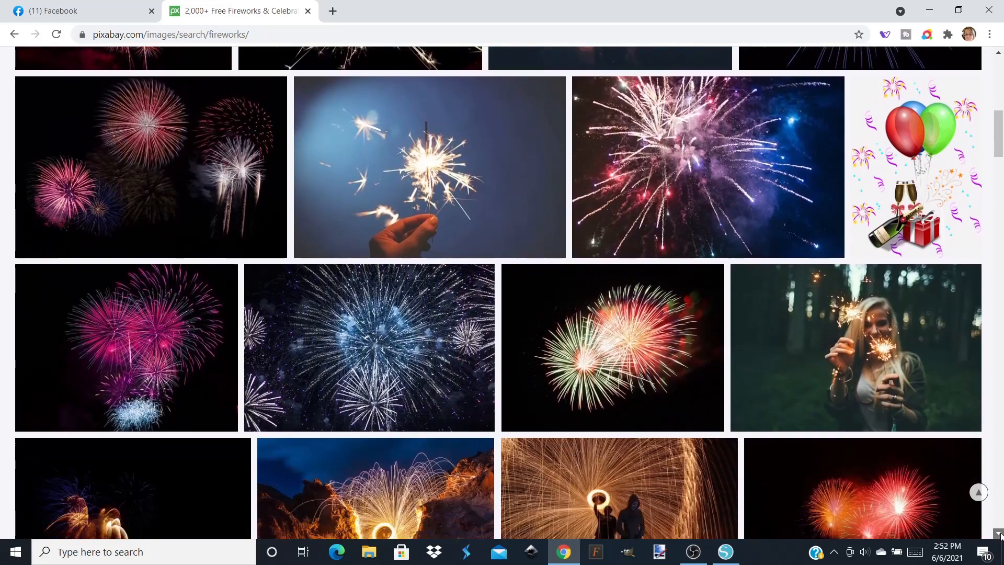
pyautogui.scroll(-2, 999, 533)
pyautogui.scroll(-8, 999, 533)
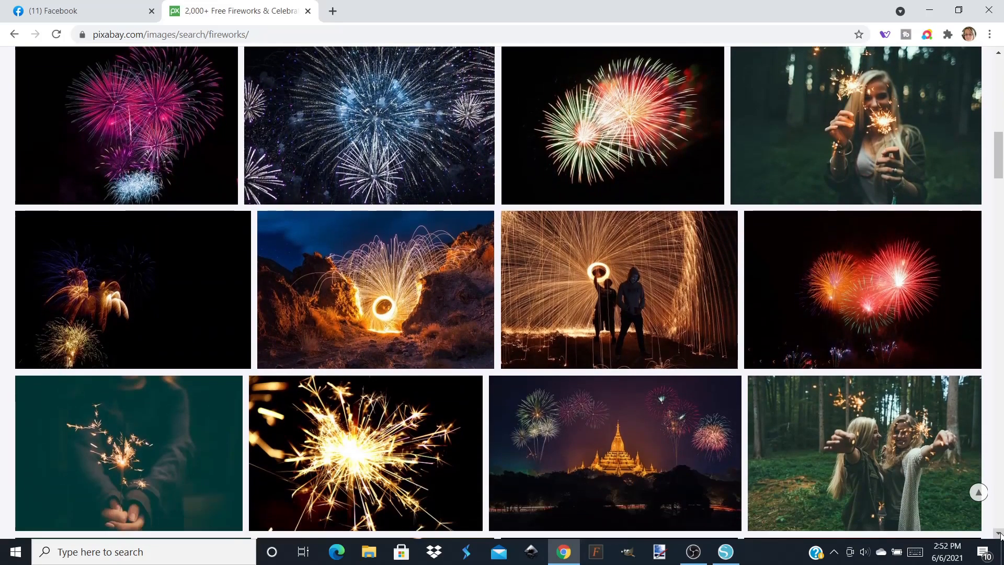
pyautogui.scroll(-7, 1000, 533)
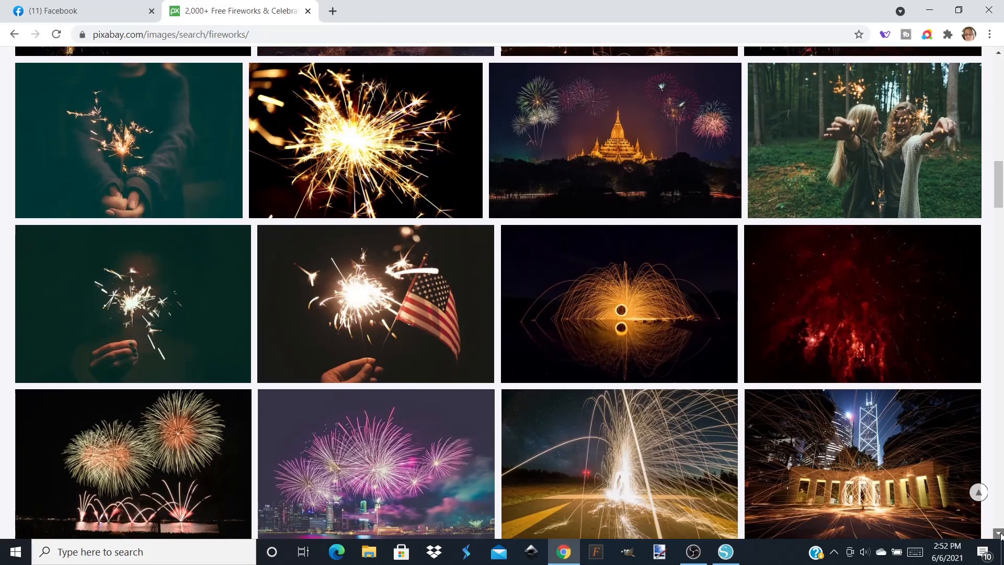
pyautogui.scroll(-11, 999, 534)
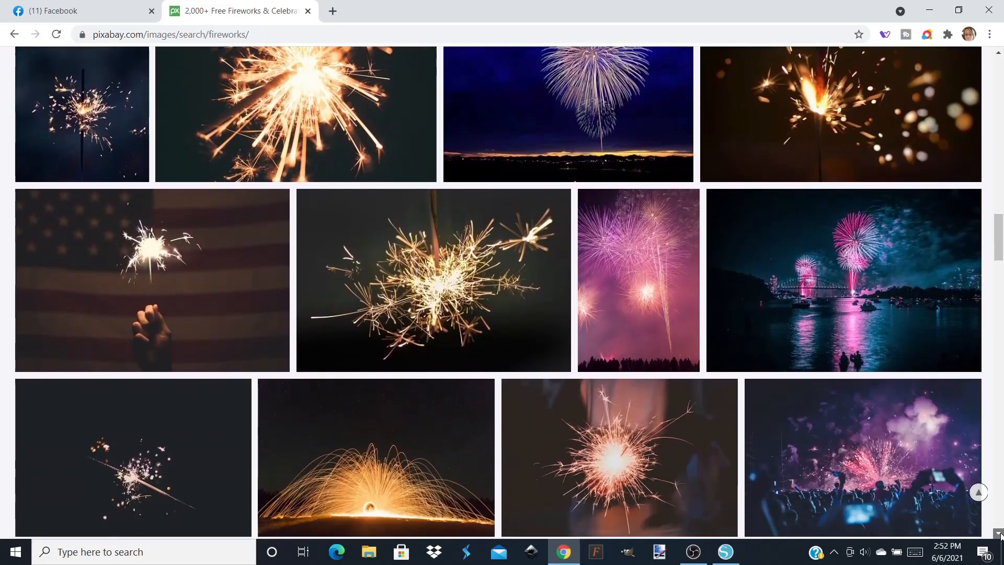
pyautogui.scroll(-2, 1000, 533)
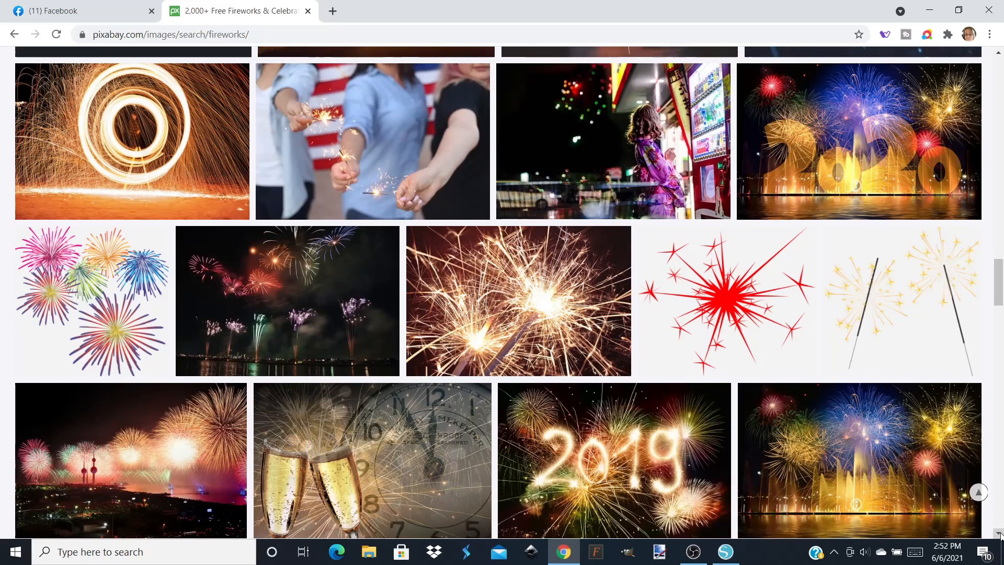
pyautogui.click(93, 277)
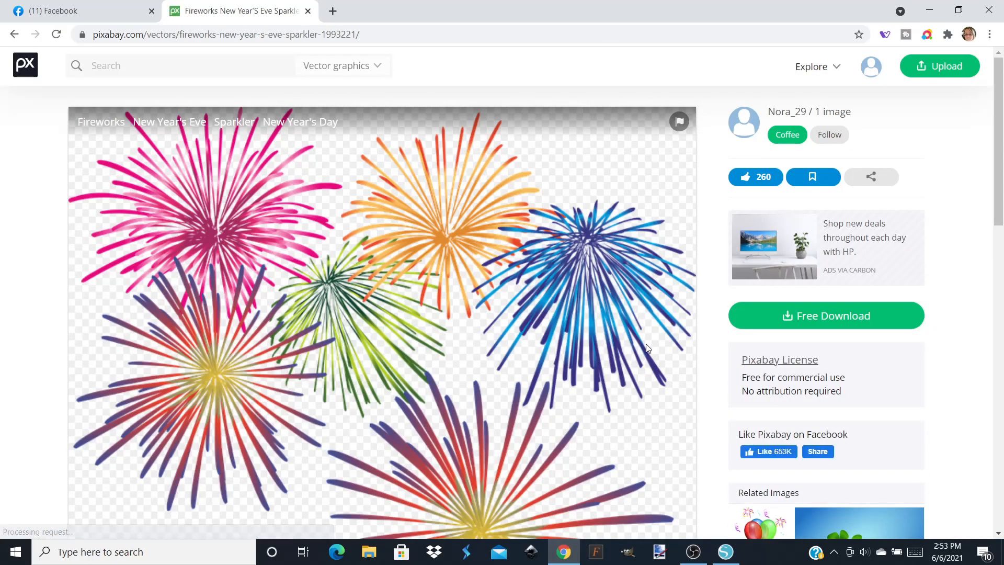
pyautogui.click(804, 320)
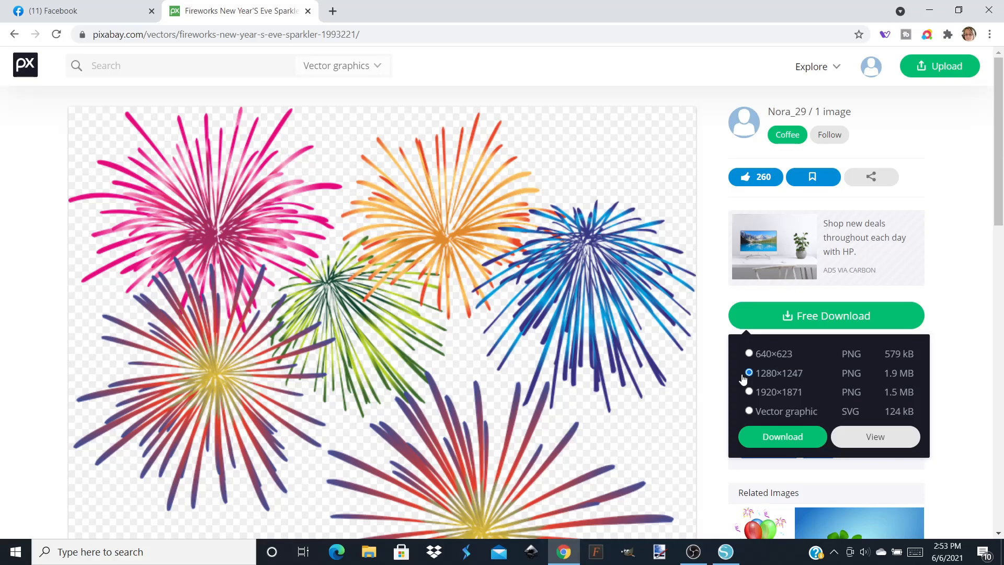
pyautogui.click(770, 429)
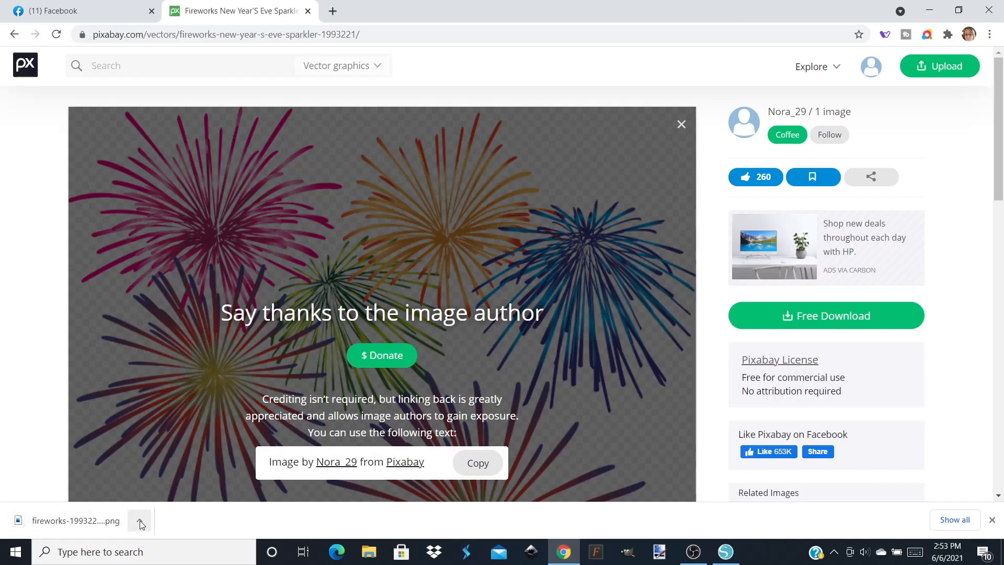
# Step: Show the downloaded fireworks-1993221_1280.png in its folder and move it to the Pixabay folder
pyautogui.click(139, 521)
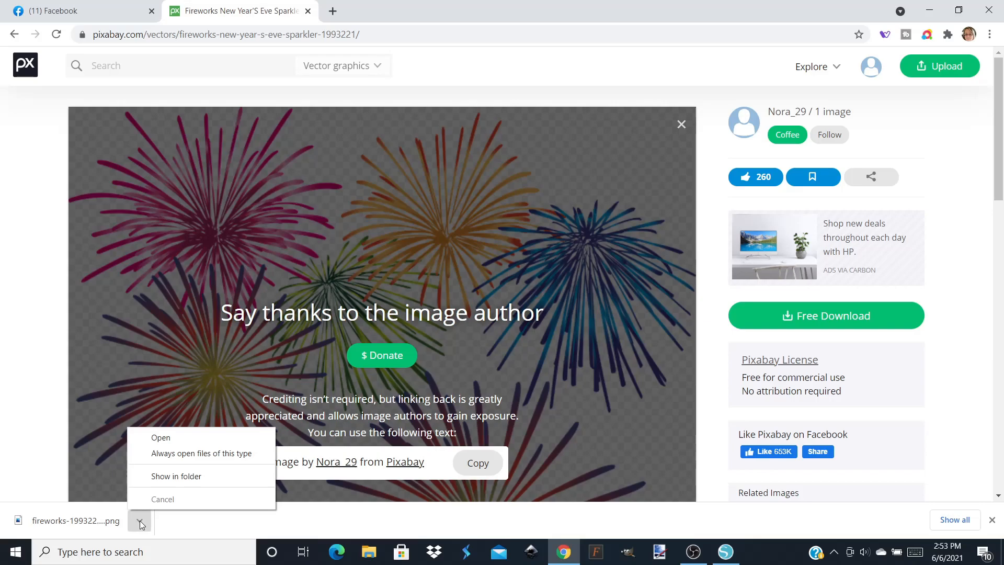
pyautogui.click(160, 477)
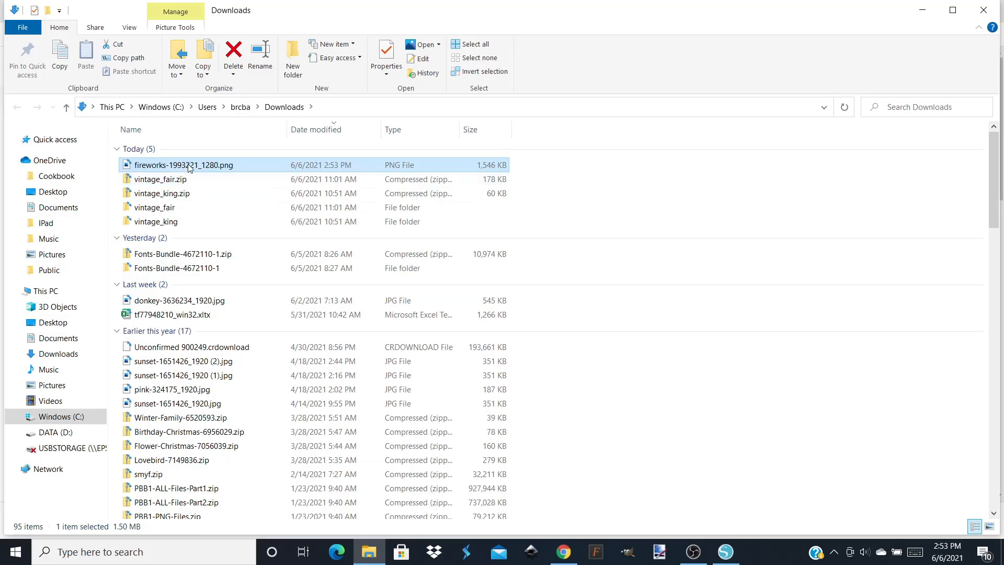
pyautogui.click(179, 62)
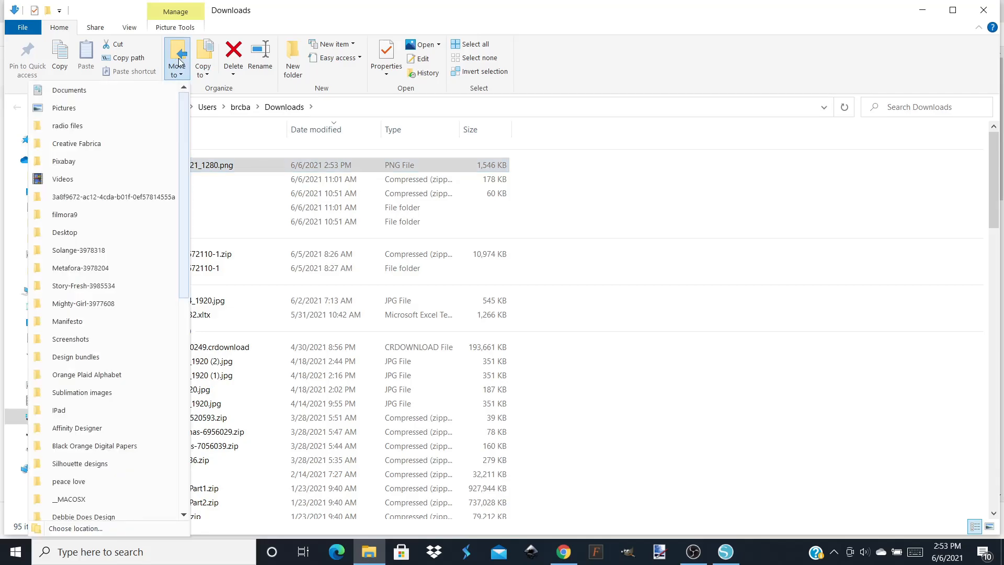
pyautogui.click(81, 161)
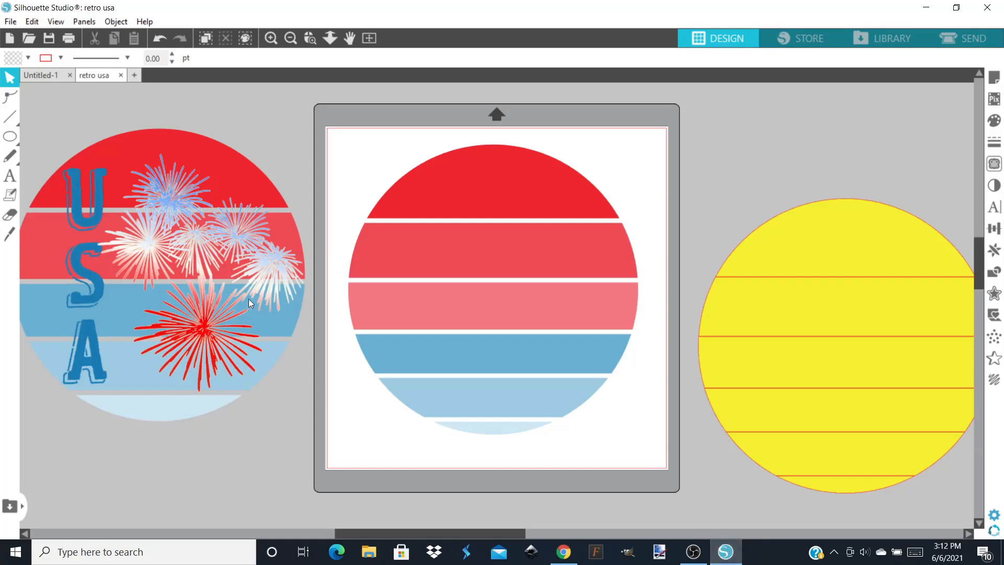
# Step: In Silhouette Studio, merge fireworks-1993221_1280.png from the Pixabay folder into the retro usa design
pyautogui.click(11, 21)
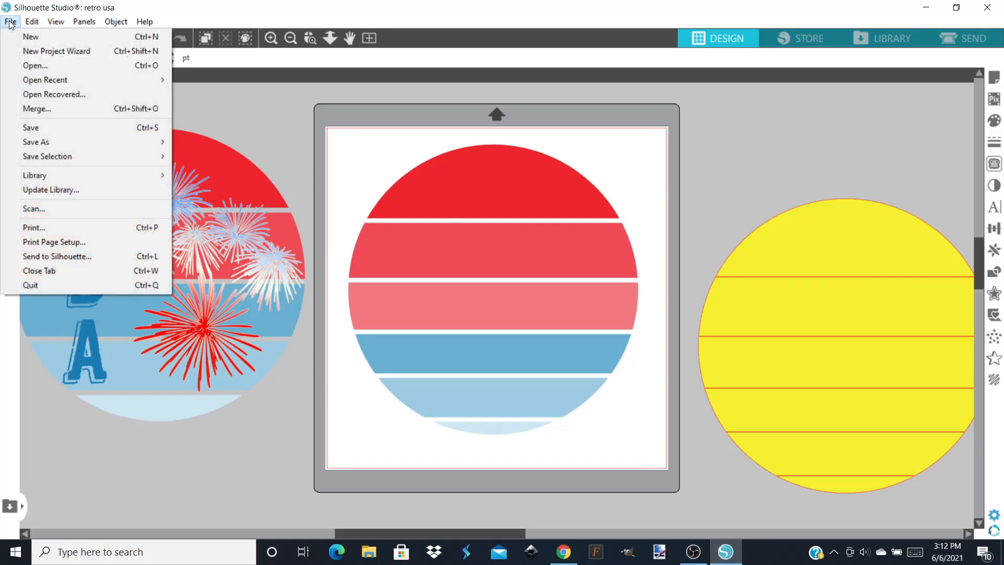
pyautogui.click(36, 109)
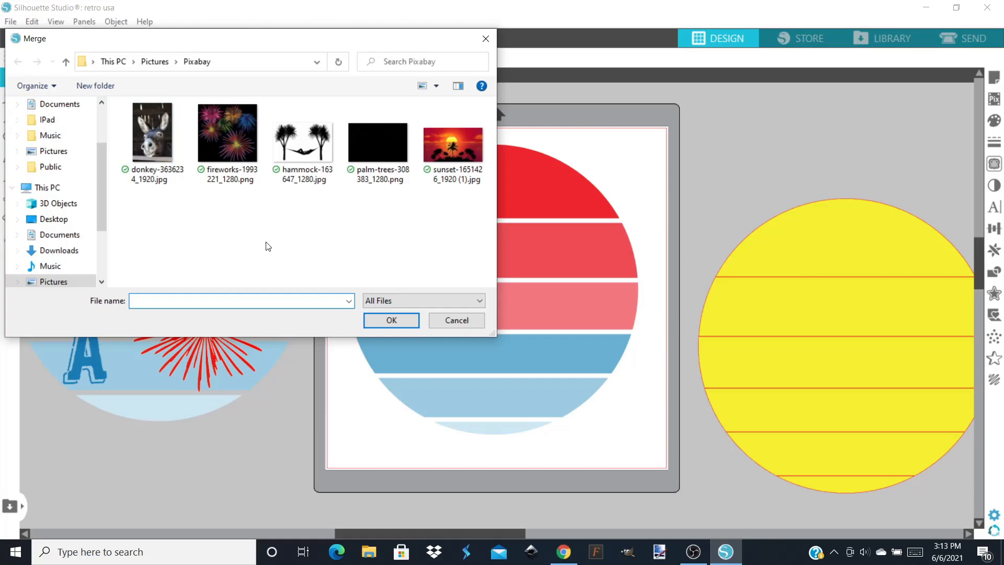
pyautogui.click(227, 142)
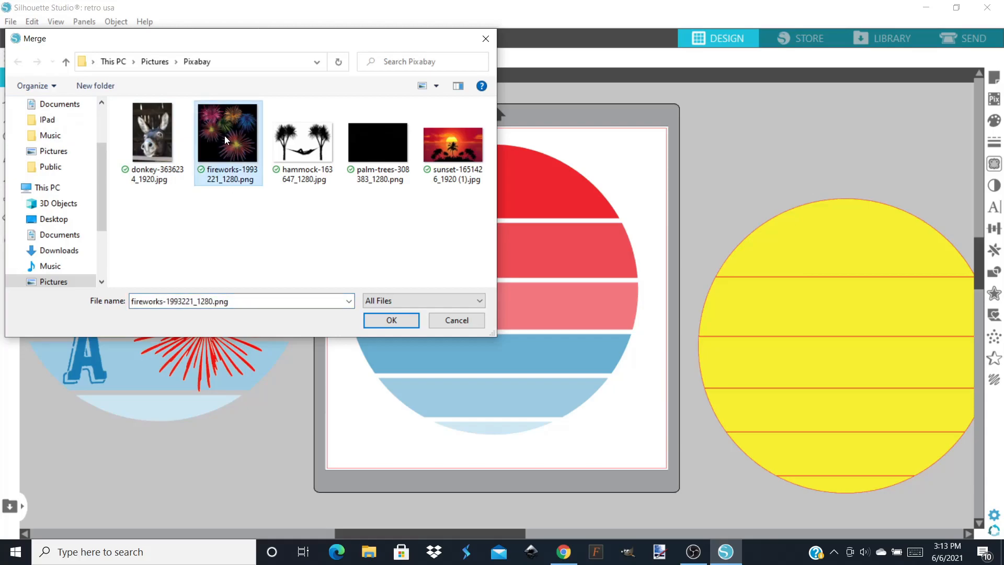
pyautogui.click(397, 330)
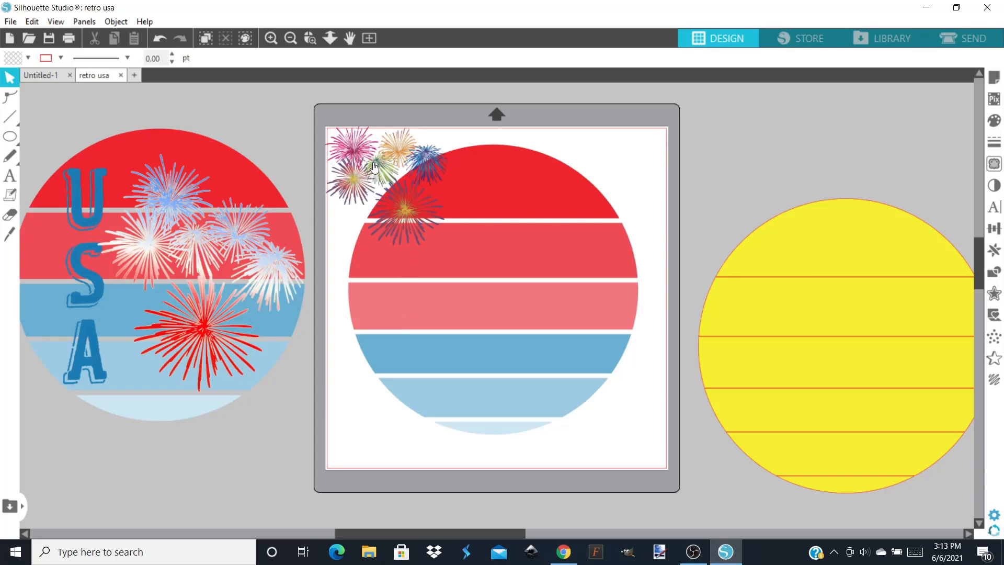
# Step: Move the fireworks image off the striped circle to the empty area below the page
pyautogui.moveTo(373, 167); pyautogui.dragTo(277, 458)
pyautogui.click(377, 438)
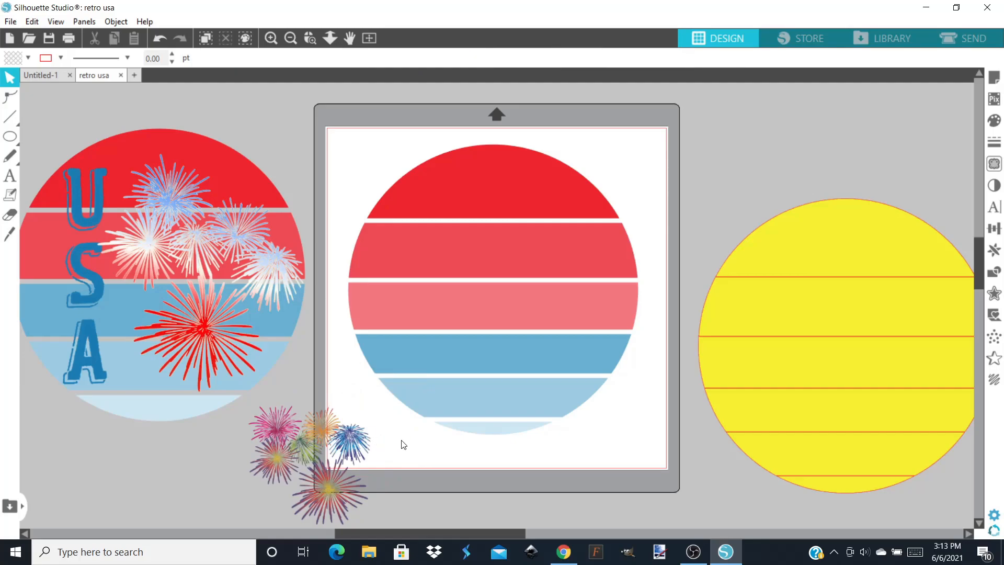
pyautogui.moveTo(983, 251); pyautogui.dragTo(985, 288)
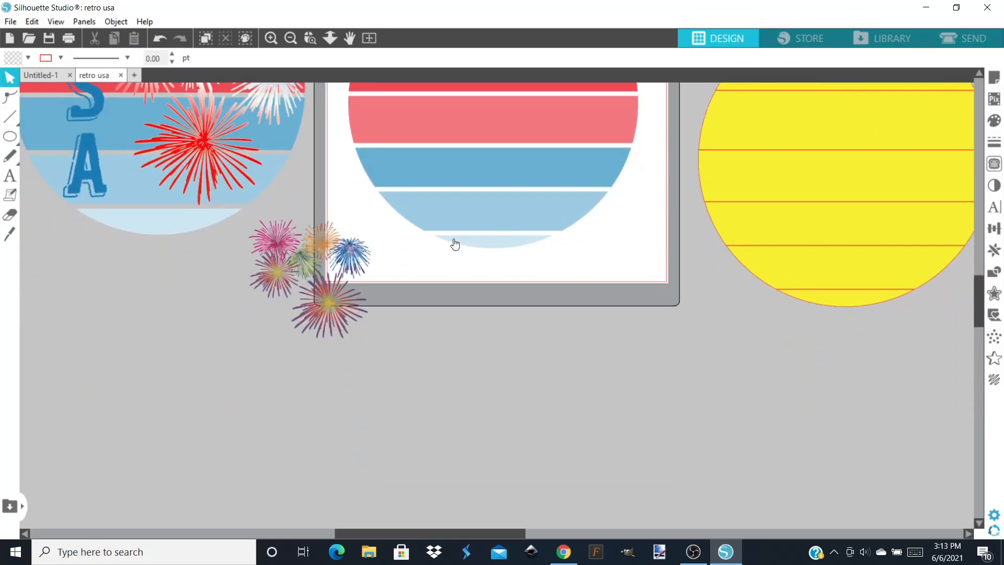
pyautogui.moveTo(343, 346); pyautogui.dragTo(360, 450)
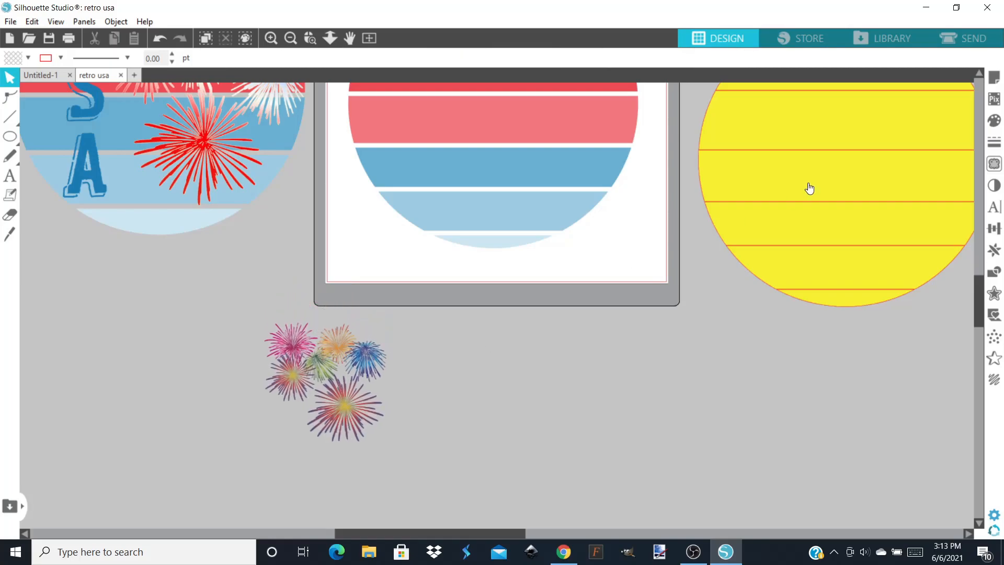
# Step: Select a trace area about 5.85 by 5.42 in around the whole fireworks image
pyautogui.click(994, 166)
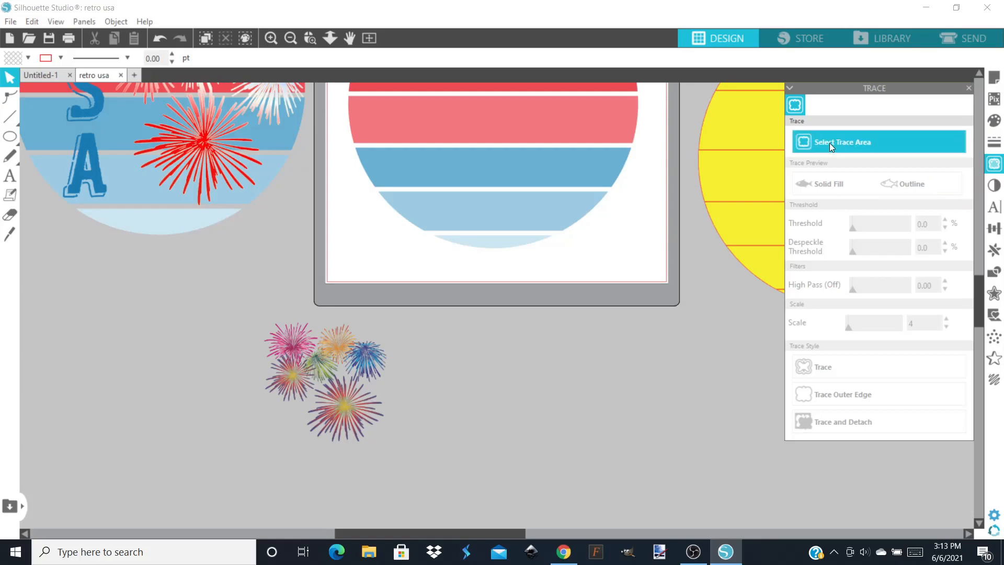
pyautogui.click(831, 147)
pyautogui.moveTo(240, 304)
pyautogui.mouseDown()
pyautogui.moveTo(316, 402)
pyautogui.moveTo(418, 443)
pyautogui.moveTo(435, 463)
pyautogui.moveTo(410, 461)
pyautogui.mouseUp()
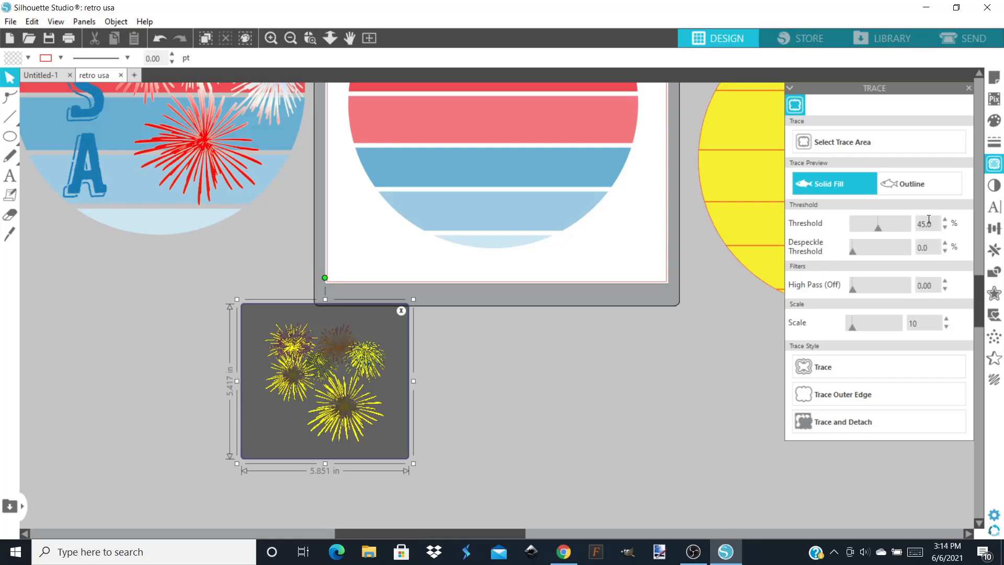
# Step: Set the trace threshold to 90% and trace the fireworks with the standard Trace style
pyautogui.click(945, 220)
pyautogui.click(945, 221)
pyautogui.click(944, 220)
pyautogui.click(945, 220)
pyautogui.click(944, 220)
pyautogui.click(944, 220)
pyautogui.click(945, 220)
pyautogui.click(945, 220)
pyautogui.click(944, 220)
pyautogui.click(944, 220)
pyautogui.click(945, 220)
pyautogui.click(944, 220)
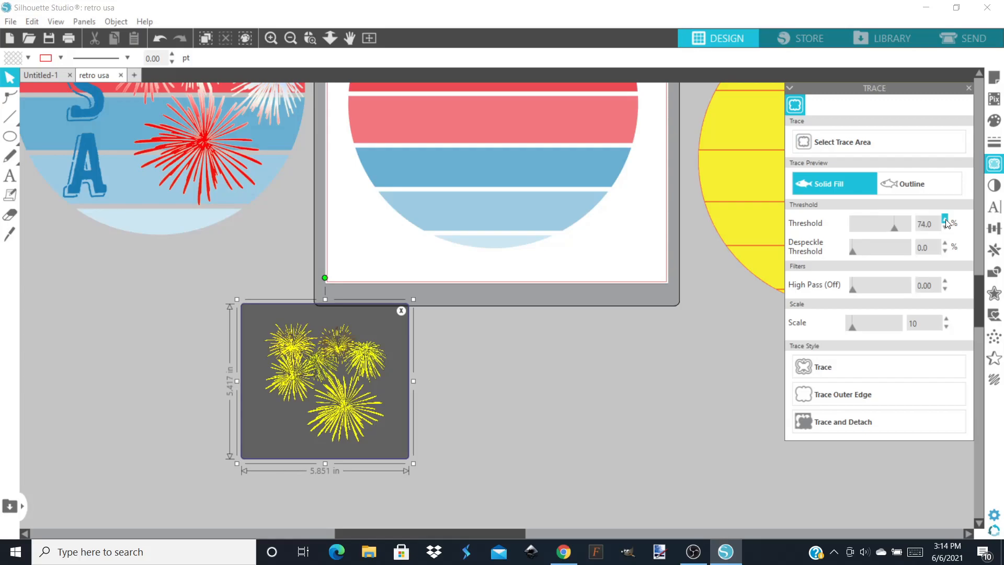
pyautogui.click(945, 220)
pyautogui.click(945, 220)
pyautogui.click(945, 220)
pyautogui.click(944, 220)
pyautogui.click(945, 221)
pyautogui.click(944, 220)
pyautogui.click(945, 220)
pyautogui.click(945, 220)
pyautogui.click(945, 220)
pyautogui.click(945, 220)
pyautogui.click(946, 220)
pyautogui.click(946, 220)
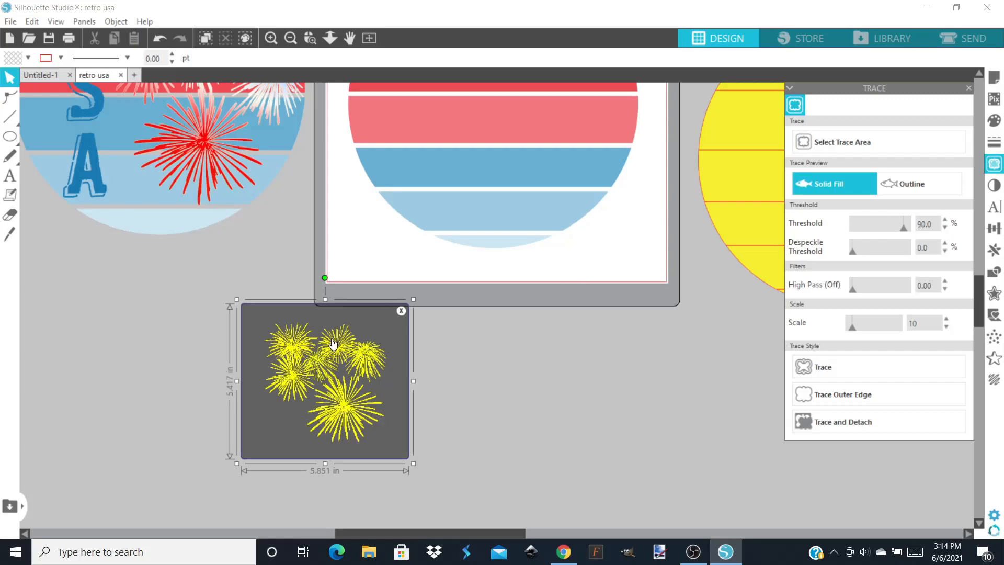
pyautogui.click(823, 365)
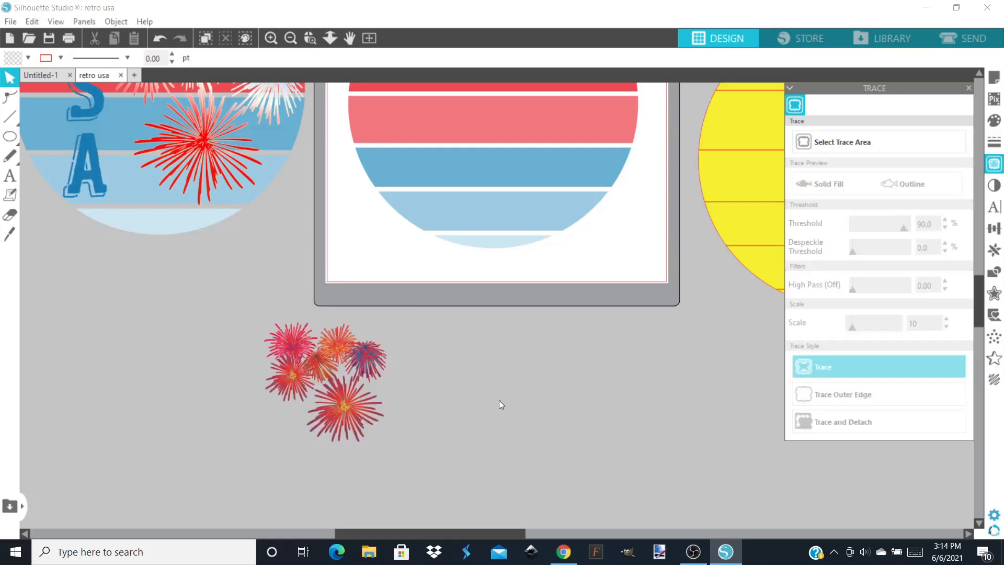
# Step: Move the traced fireworks outline off the original image and delete the original colored fireworks picture
pyautogui.moveTo(337, 399)
pyautogui.mouseDown()
pyautogui.moveTo(269, 419)
pyautogui.moveTo(189, 391)
pyautogui.mouseUp()
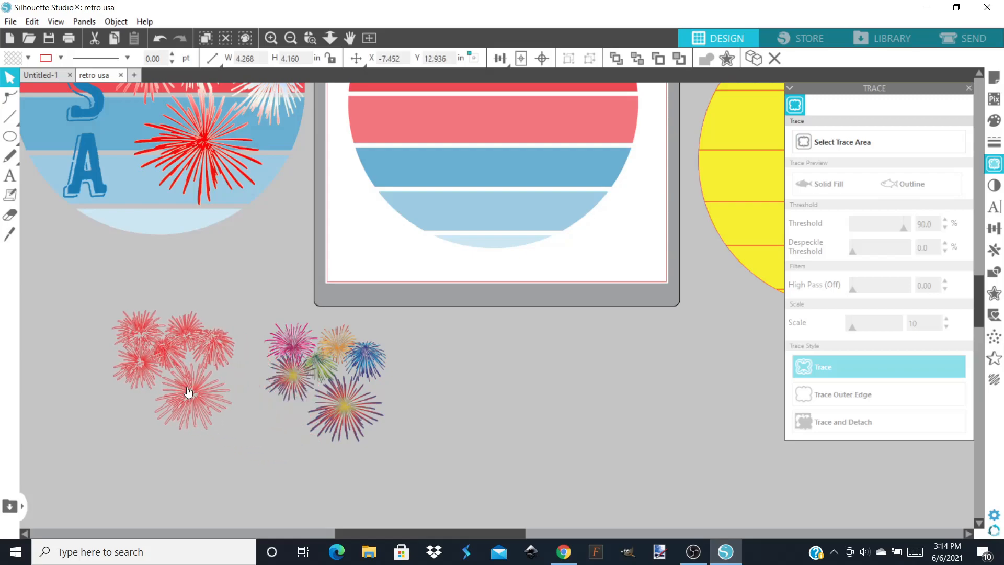
pyautogui.click(347, 410)
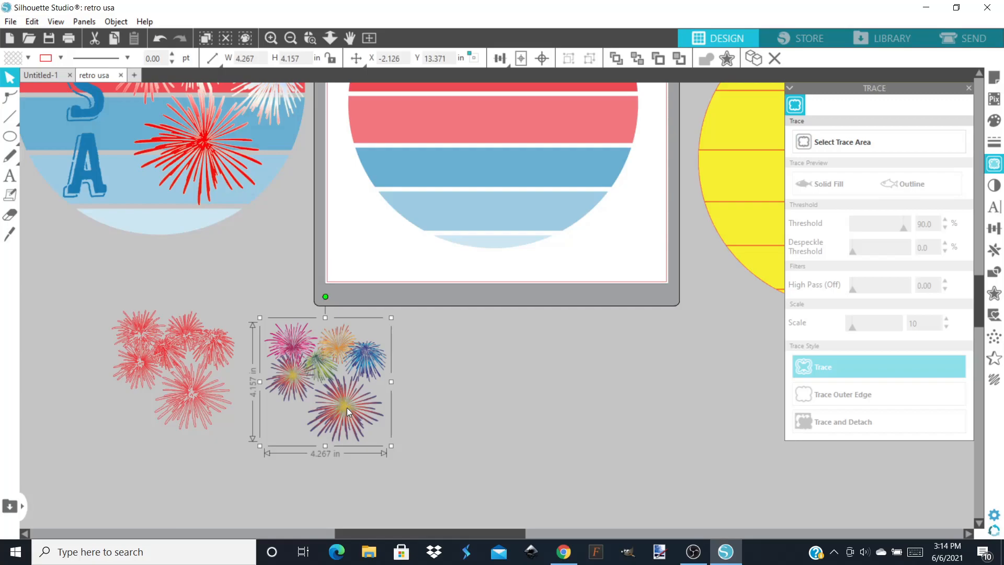
pyautogui.press('Delete')
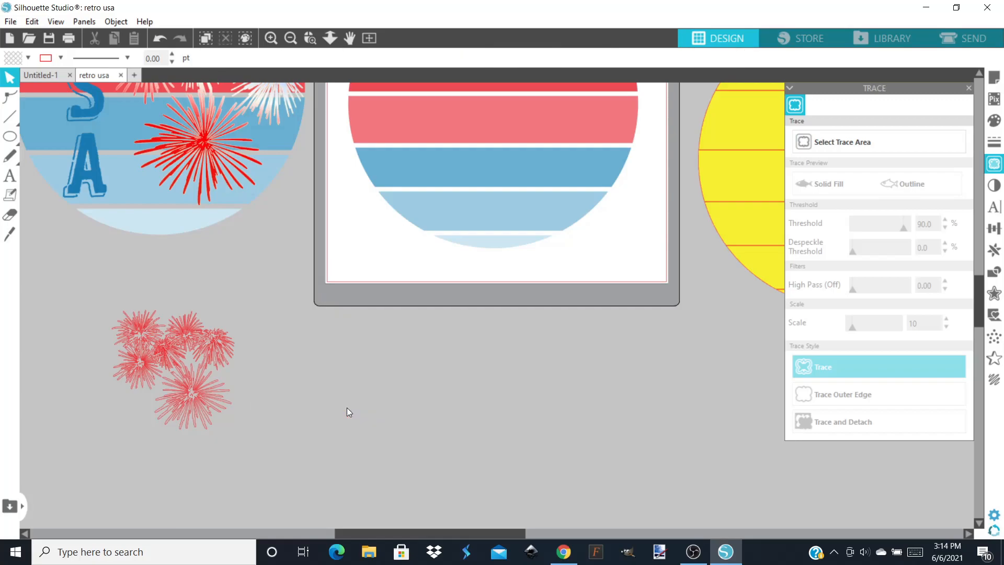
# Step: Move the traced fireworks outline to the lower-left corner of the page and close the trace settings
pyautogui.moveTo(186, 396); pyautogui.dragTo(294, 394)
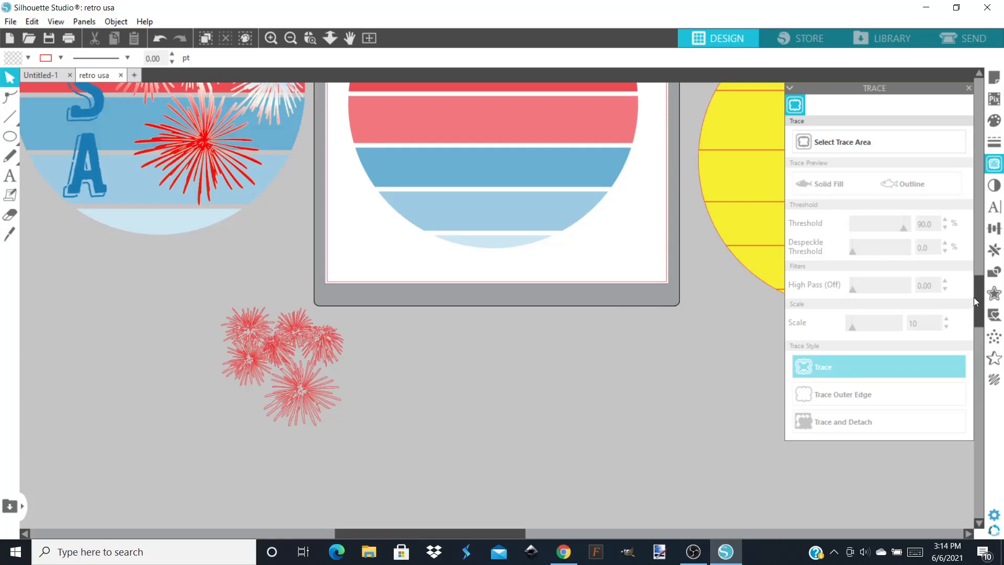
pyautogui.moveTo(982, 301); pyautogui.dragTo(990, 279)
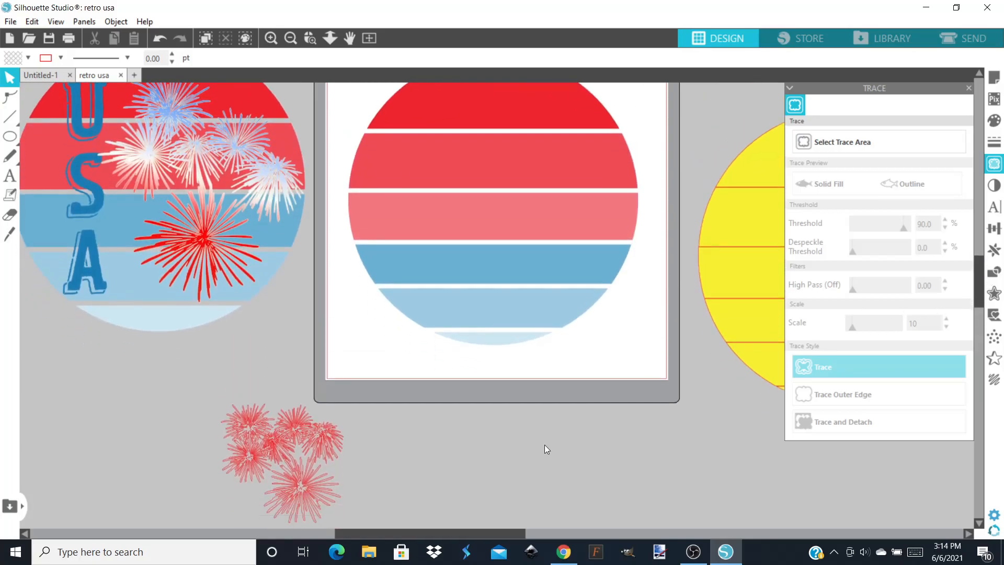
pyautogui.moveTo(316, 461); pyautogui.dragTo(326, 438)
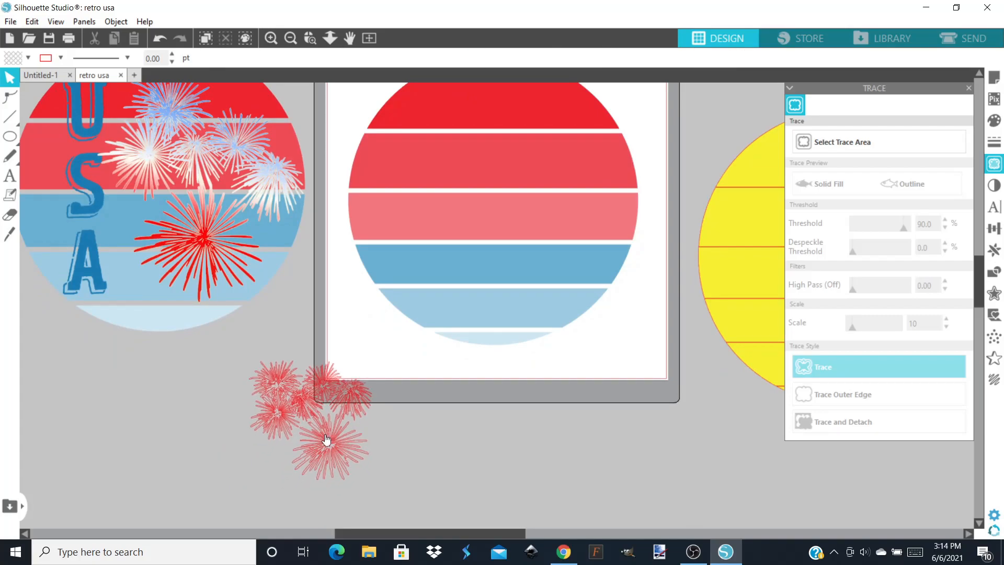
pyautogui.click(969, 88)
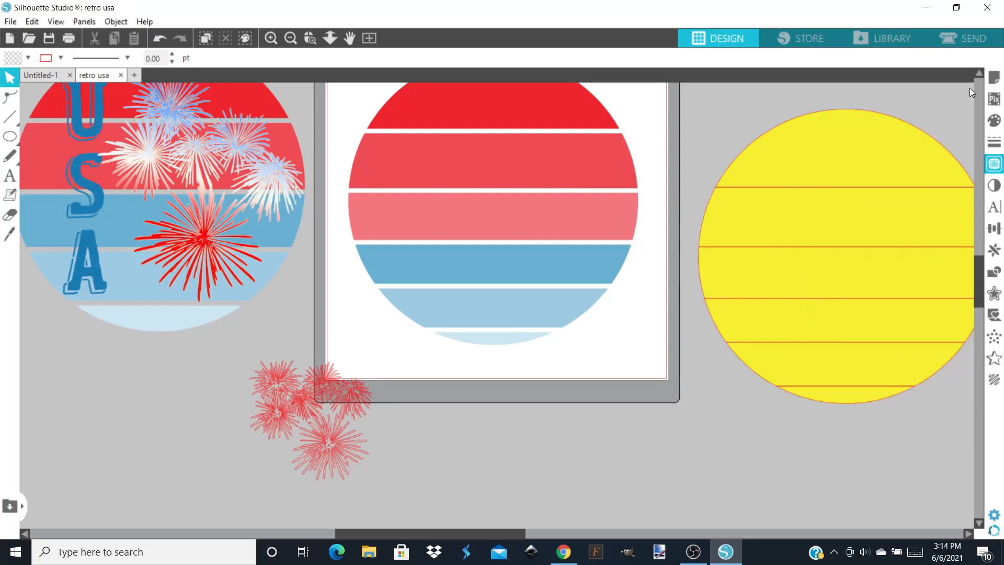
# Step: Open the advanced gradient fill options and change the gradient's black starting stop to red
pyautogui.click(995, 121)
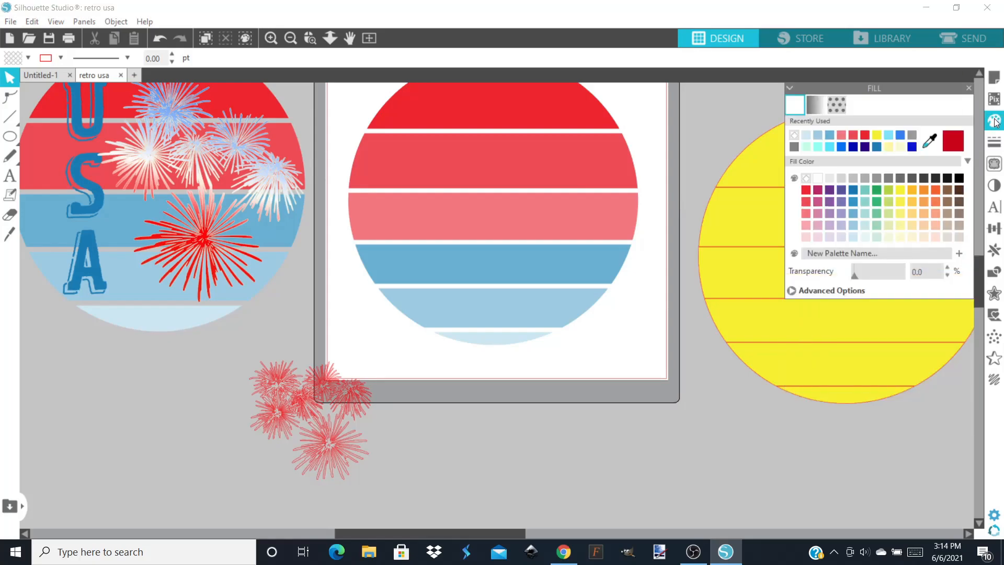
pyautogui.click(819, 105)
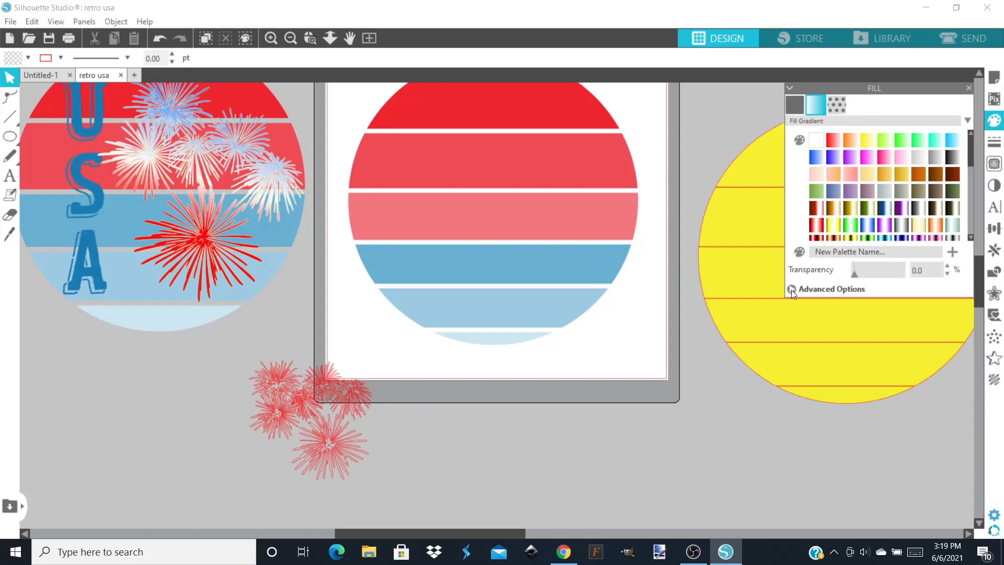
pyautogui.click(791, 289)
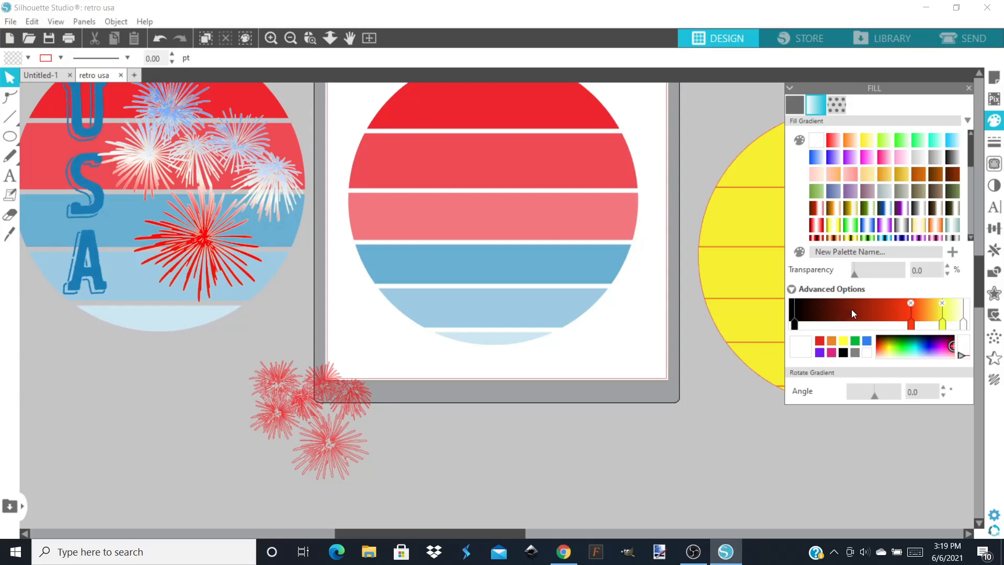
pyautogui.click(794, 325)
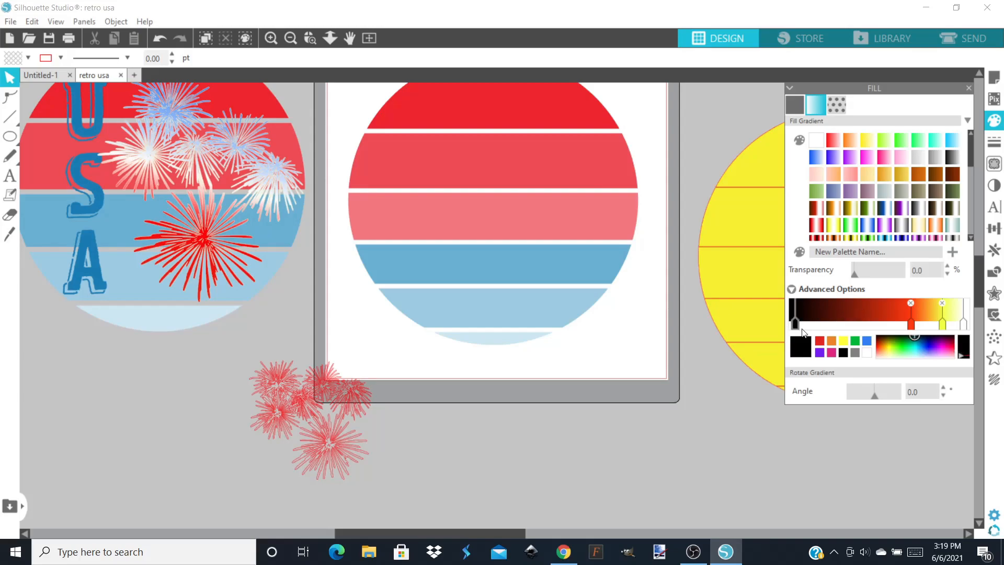
pyautogui.click(819, 341)
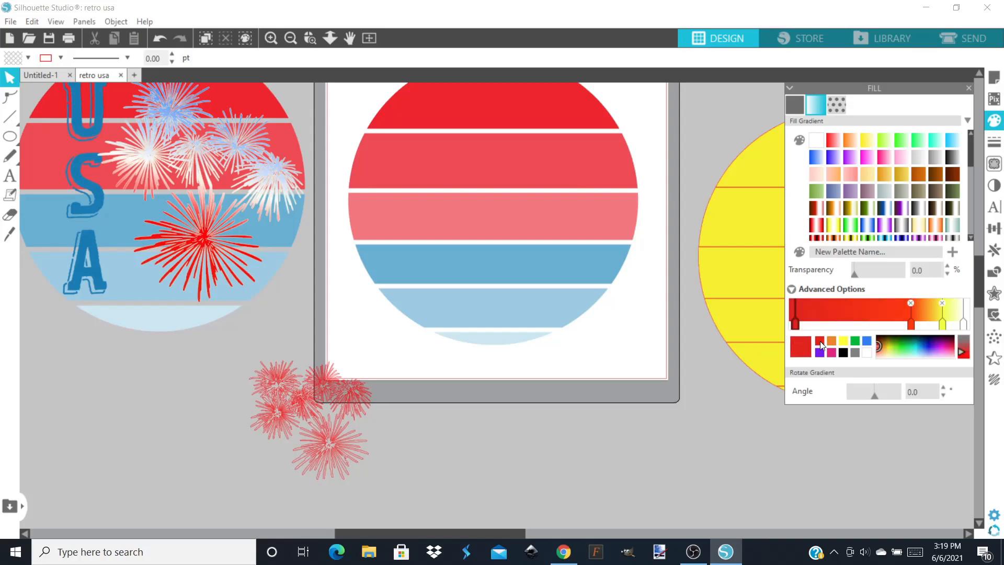
# Step: Remove the gradient's orange-red stop, recolor the yellow stop white and move it to the middle of the gradient
pyautogui.click(911, 303)
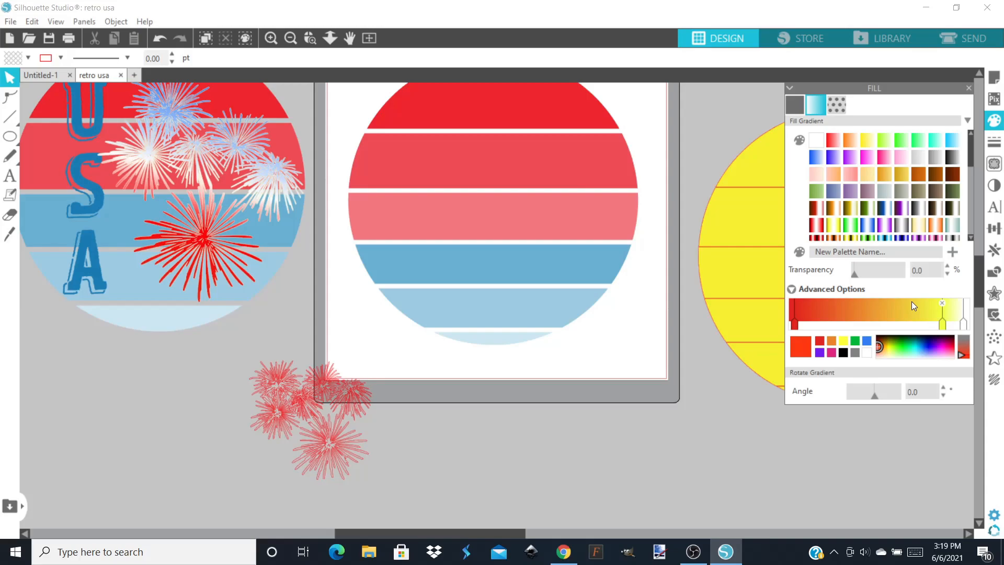
pyautogui.click(942, 323)
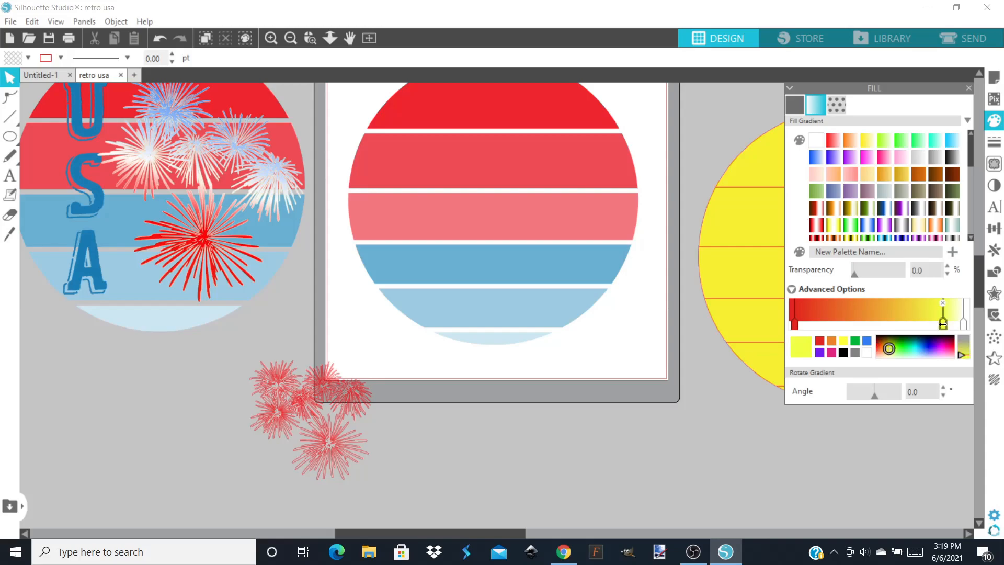
pyautogui.click(867, 354)
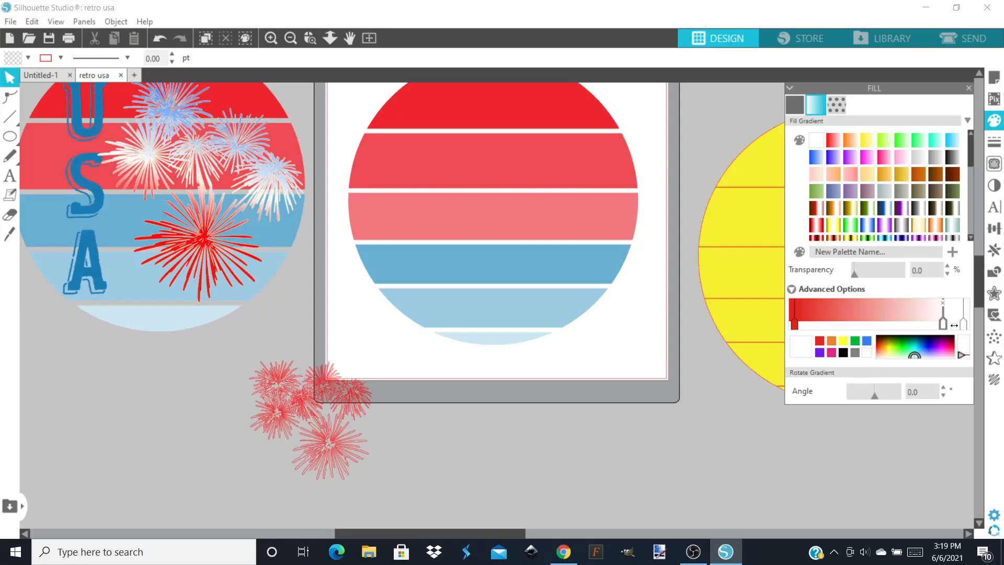
pyautogui.moveTo(943, 324); pyautogui.dragTo(883, 326)
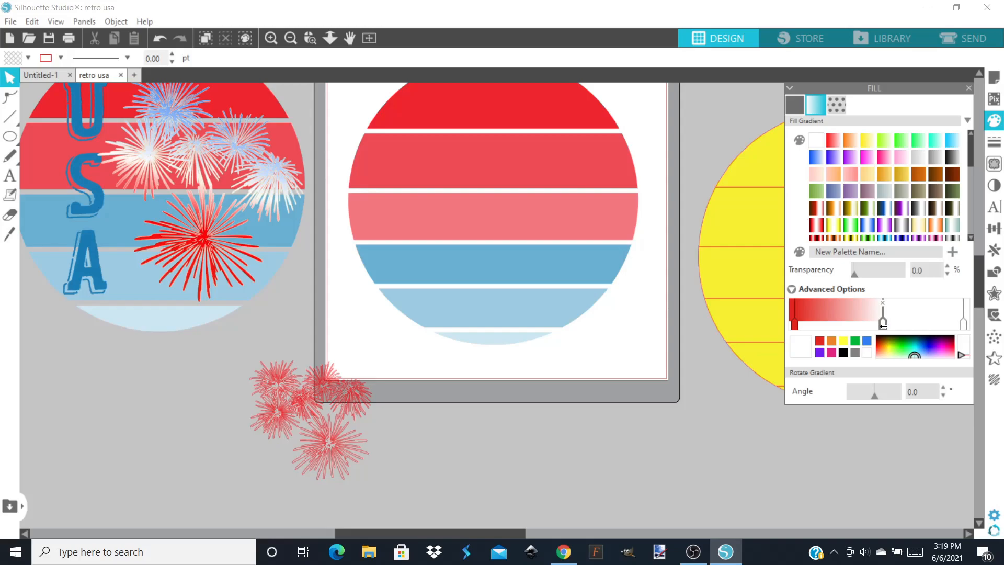
# Step: Set the gradient's end stop to the bright blue preset and shift the white middle stop slightly toward the blue end
pyautogui.click(965, 325)
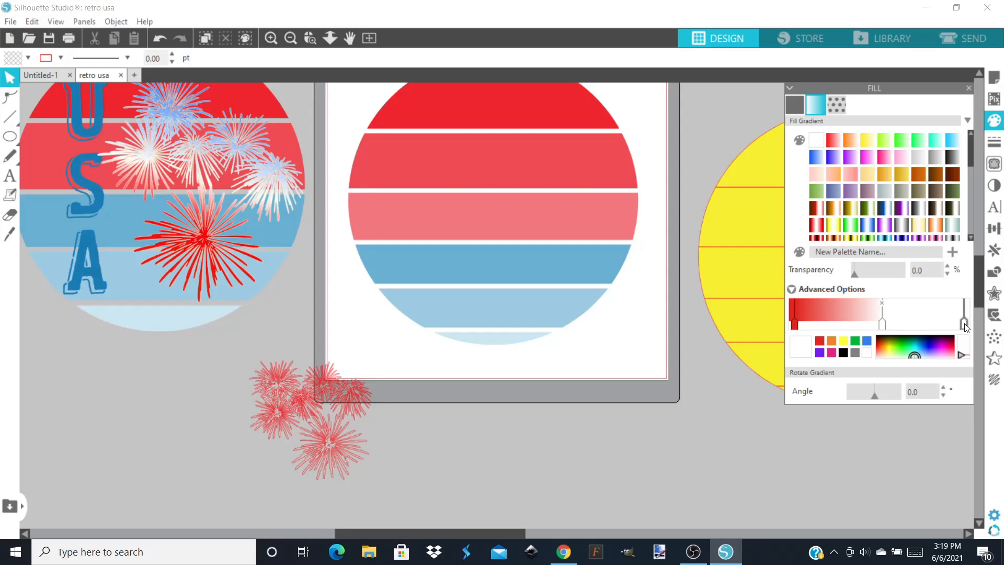
pyautogui.click(866, 341)
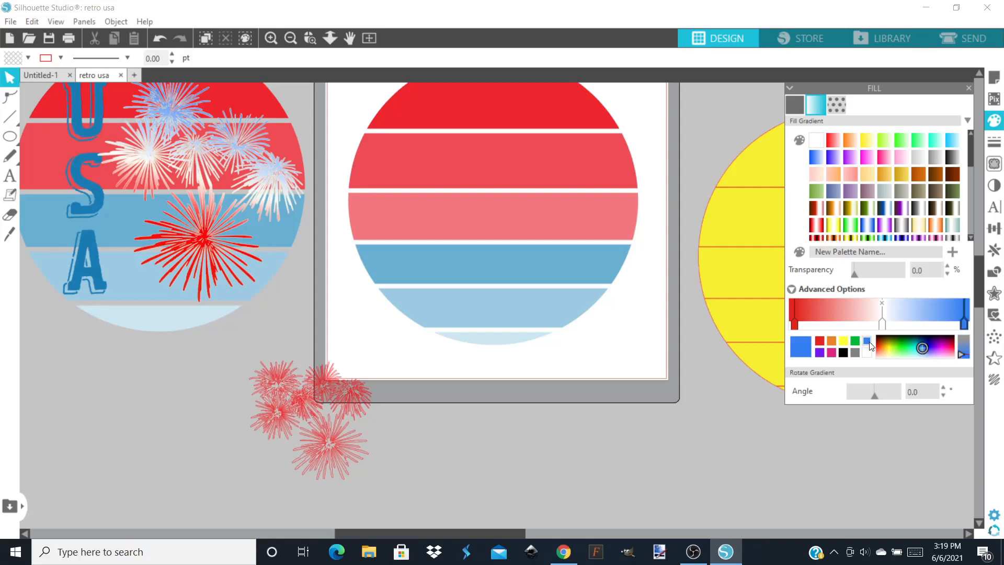
pyautogui.click(930, 343)
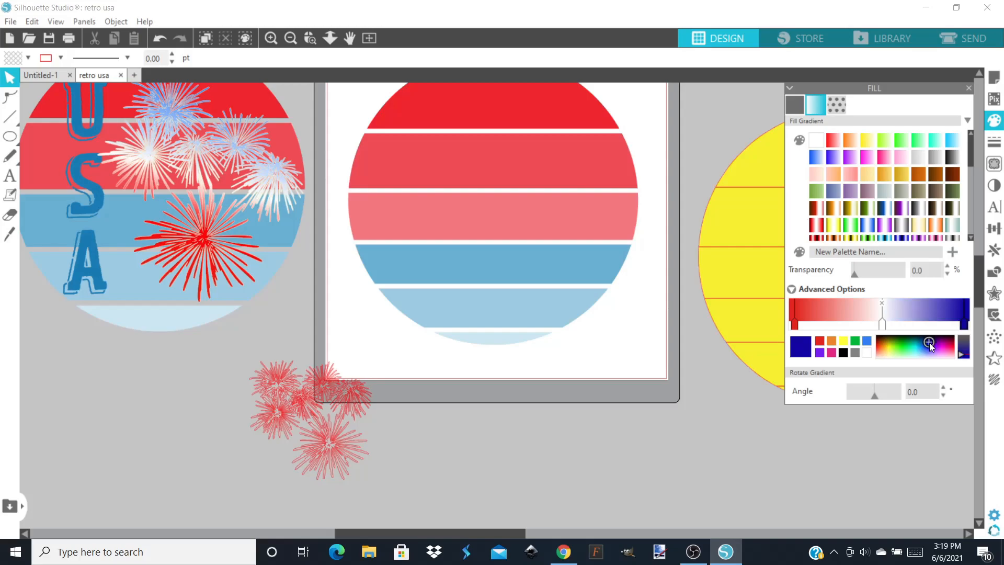
pyautogui.click(866, 340)
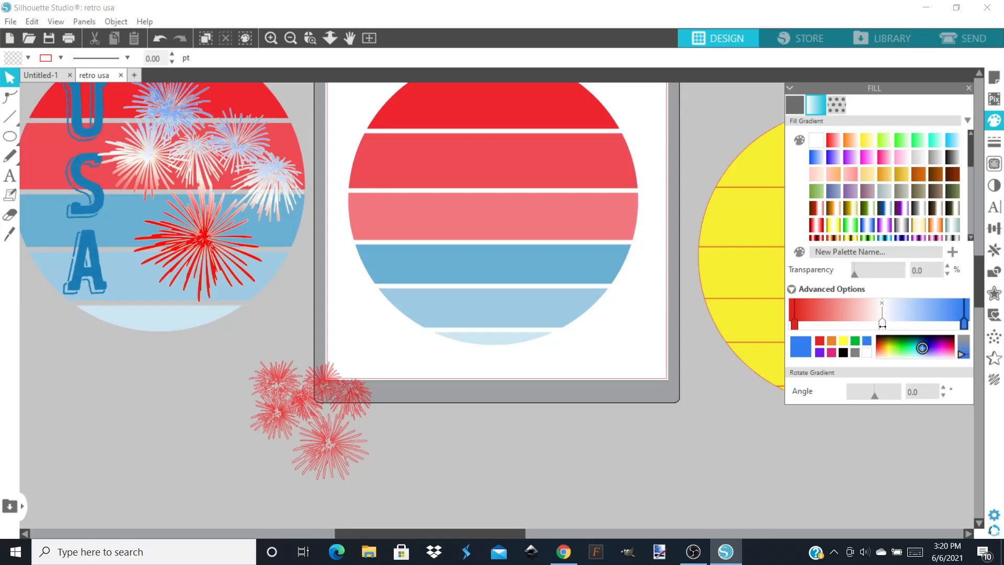
pyautogui.moveTo(883, 326)
pyautogui.mouseDown()
pyautogui.moveTo(906, 326)
pyautogui.moveTo(882, 327)
pyautogui.moveTo(896, 326)
pyautogui.mouseUp()
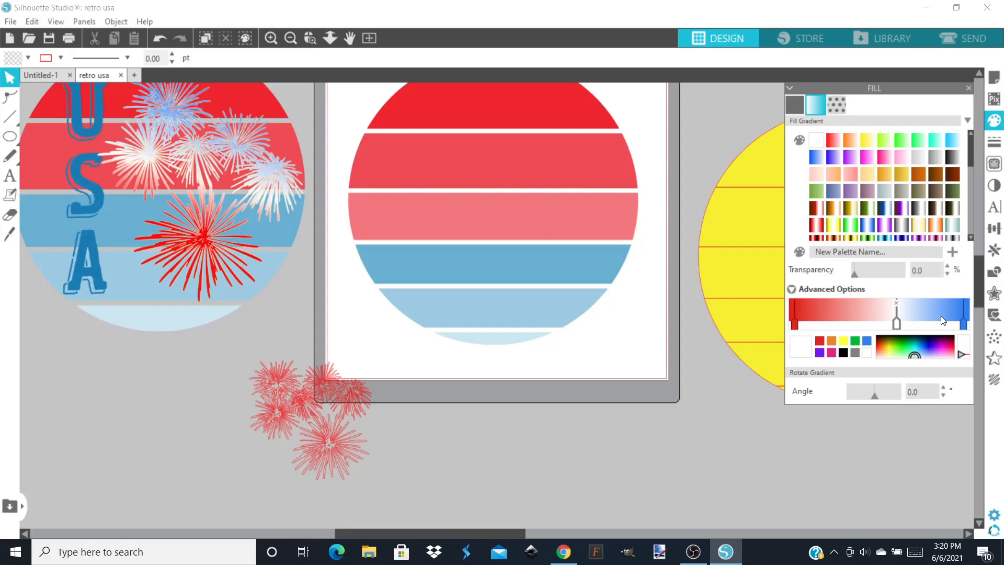
# Step: Apply the red-white-blue gradient to the traced fireworks, fine-tune the white stop slightly past the middle, and save the gradient as a swatch
pyautogui.click(328, 451)
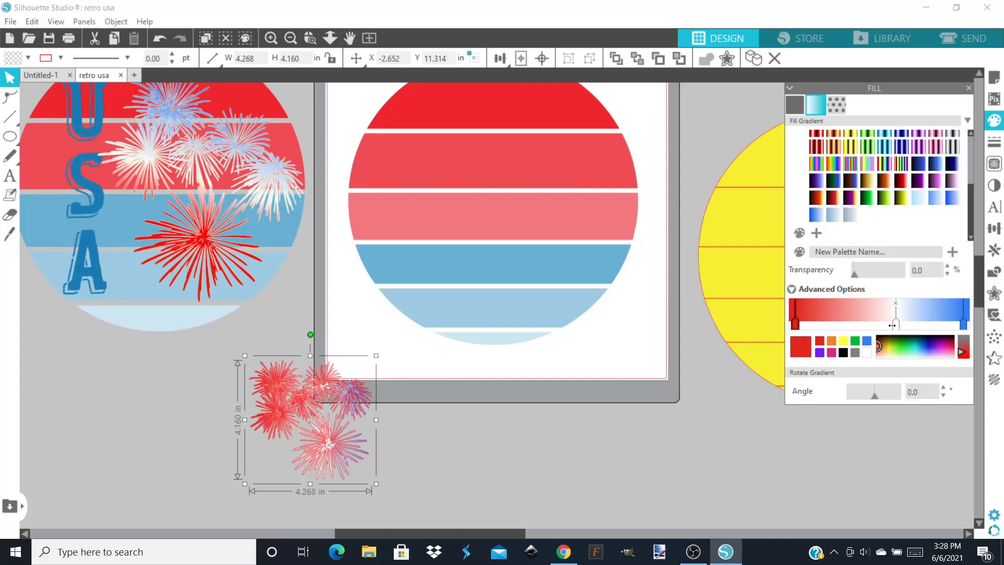
pyautogui.click(891, 326)
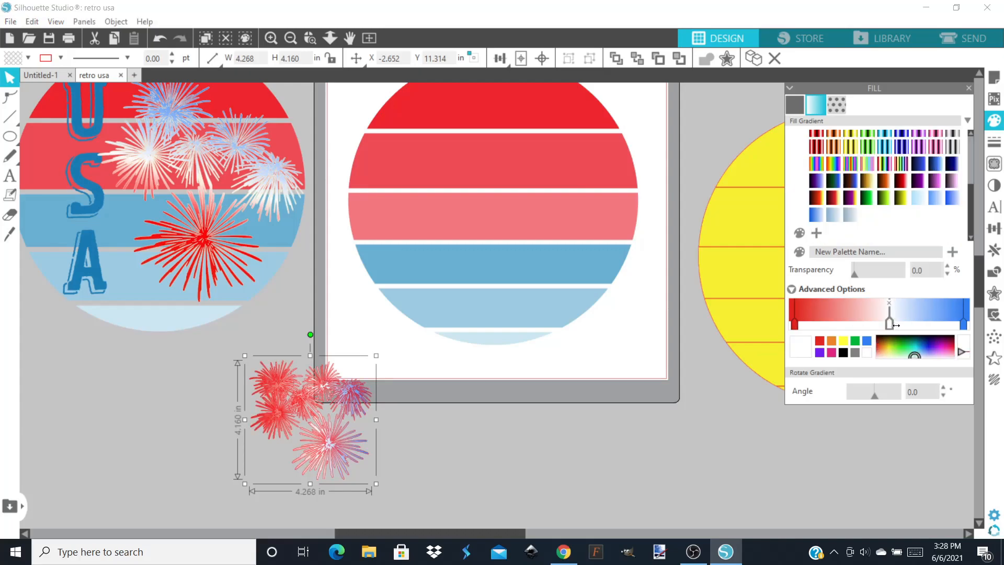
pyautogui.moveTo(900, 325); pyautogui.dragTo(901, 325)
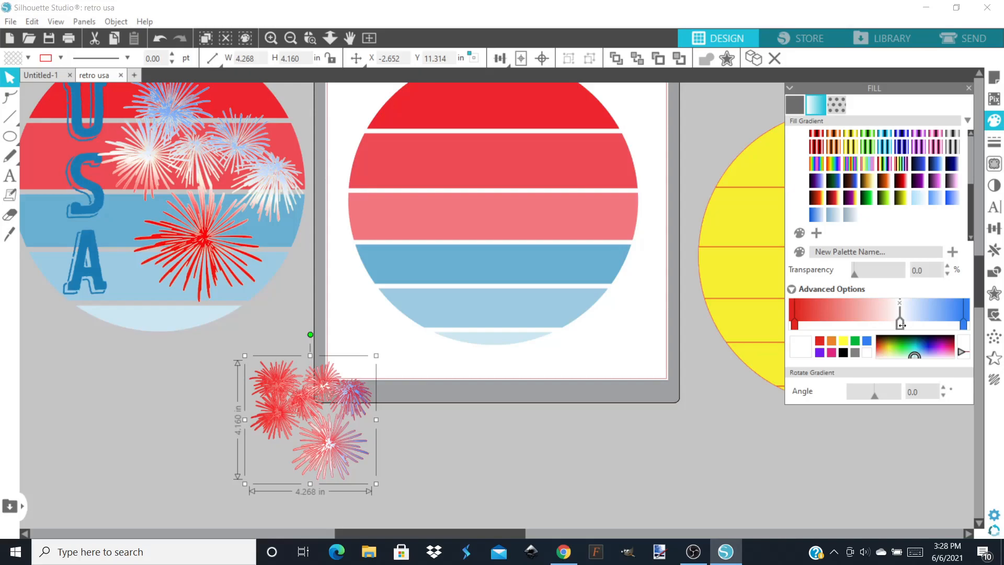
pyautogui.moveTo(903, 325); pyautogui.dragTo(922, 324)
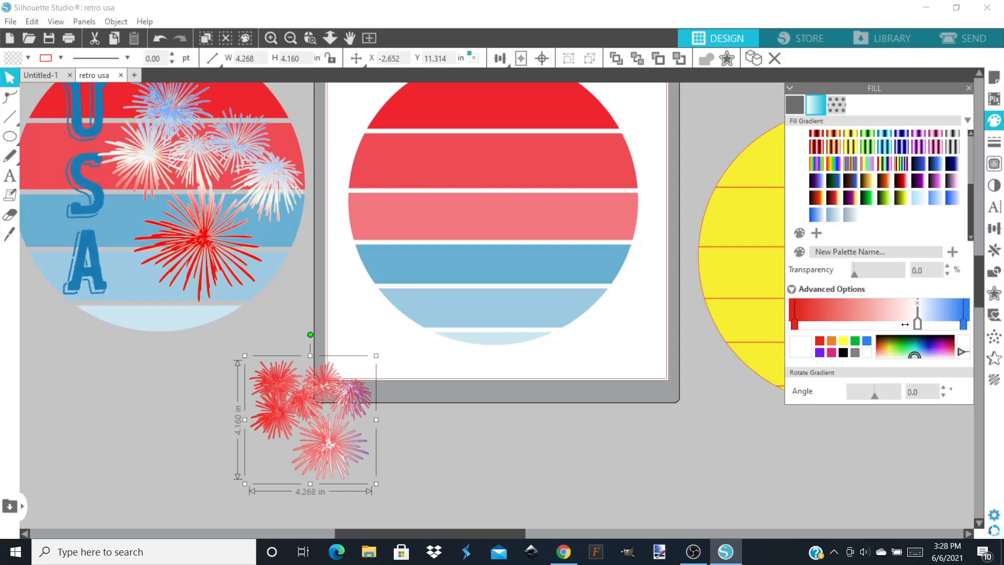
pyautogui.moveTo(902, 325); pyautogui.dragTo(893, 325)
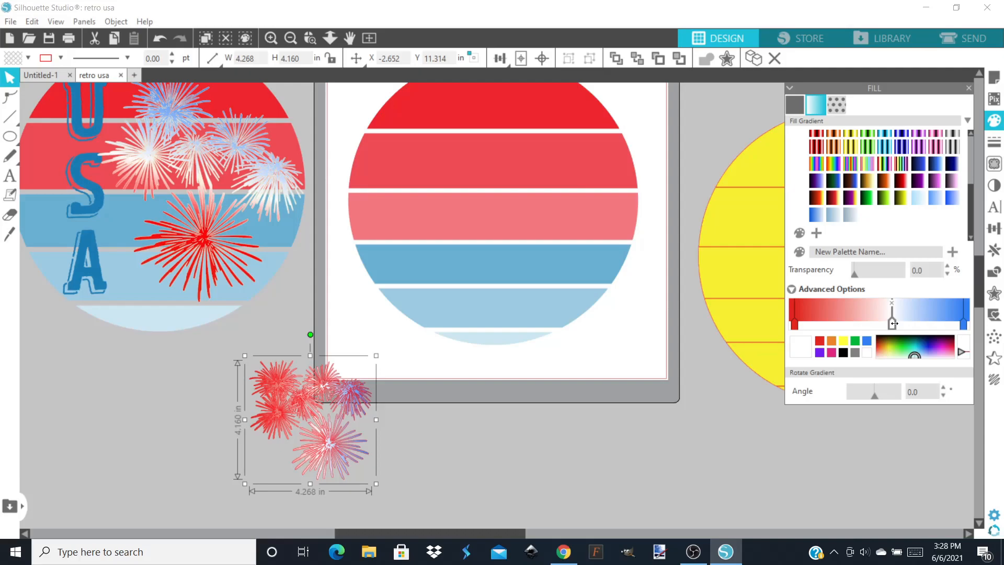
pyautogui.click(817, 234)
# Step: Enlarge the fireworks to about 5.71 by 5.56 in and set their line color to pale yellow
pyautogui.moveTo(376, 355); pyautogui.dragTo(427, 330)
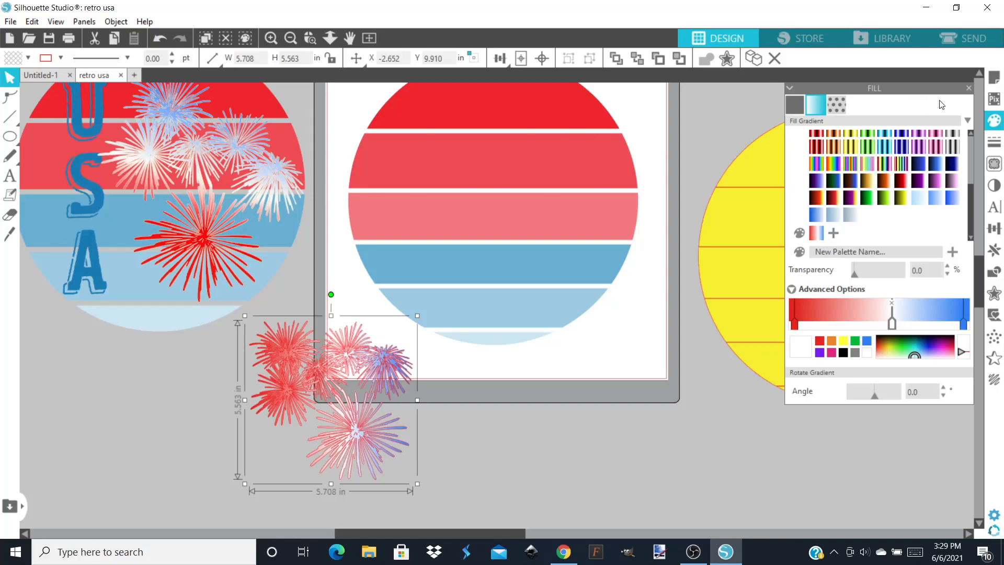
pyautogui.click(970, 87)
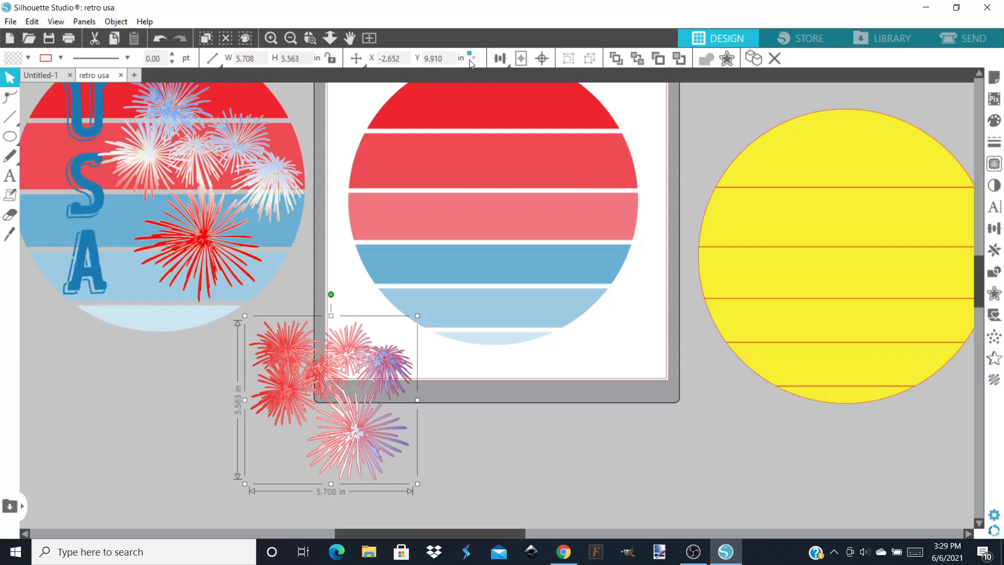
pyautogui.click(62, 59)
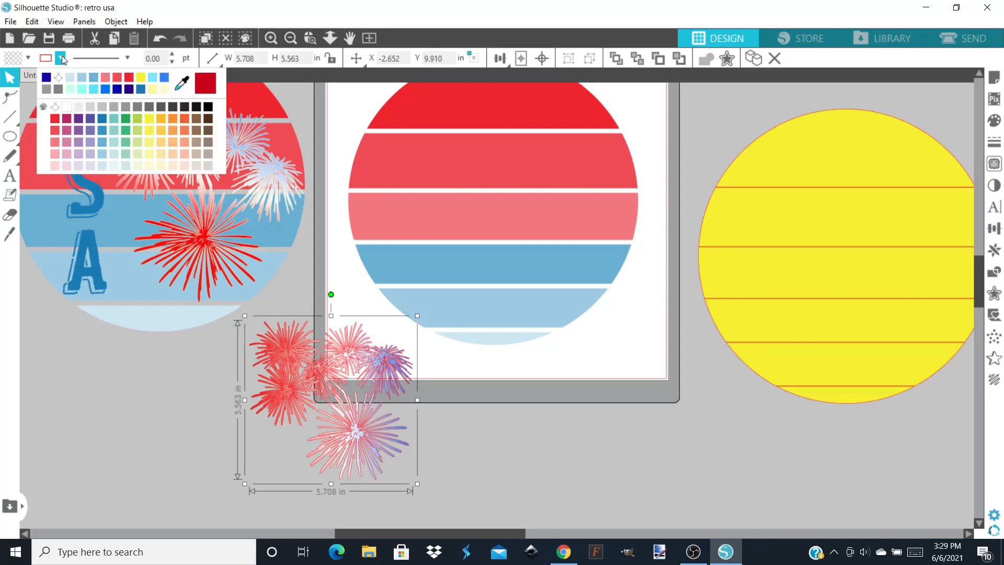
pyautogui.click(150, 154)
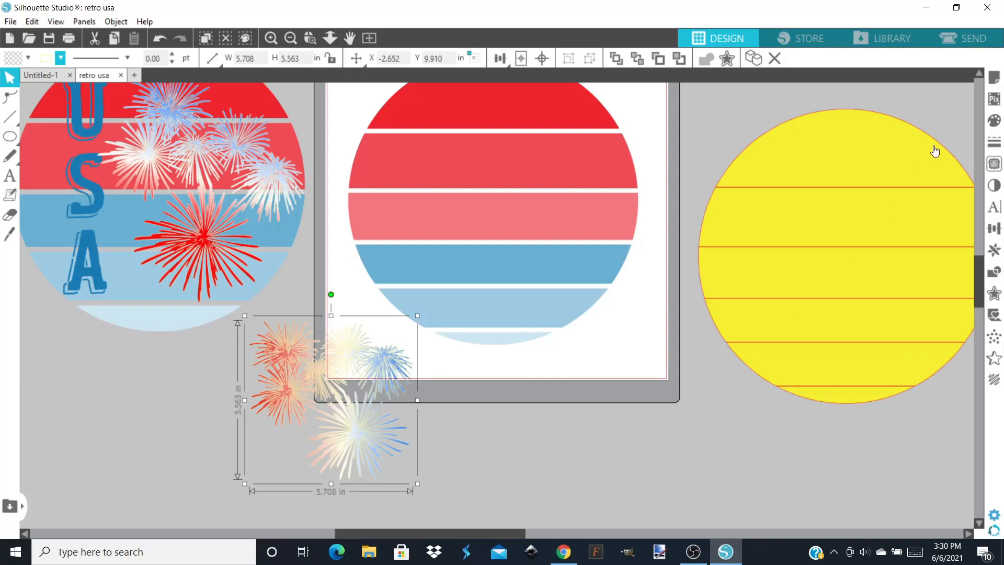
# Step: Rotate the fireworks' gradient fill to an angle of -105 degrees
pyautogui.click(996, 121)
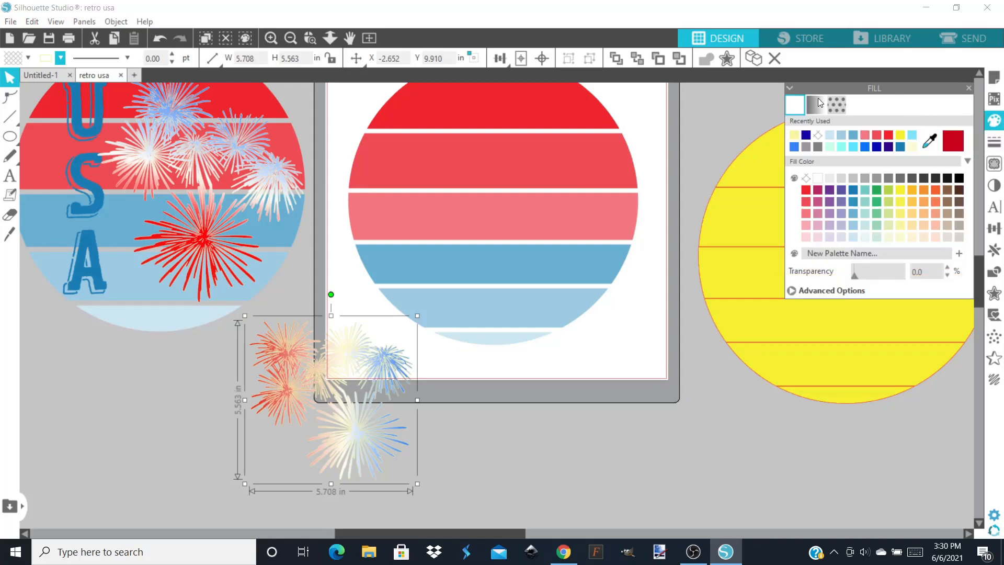
pyautogui.click(814, 103)
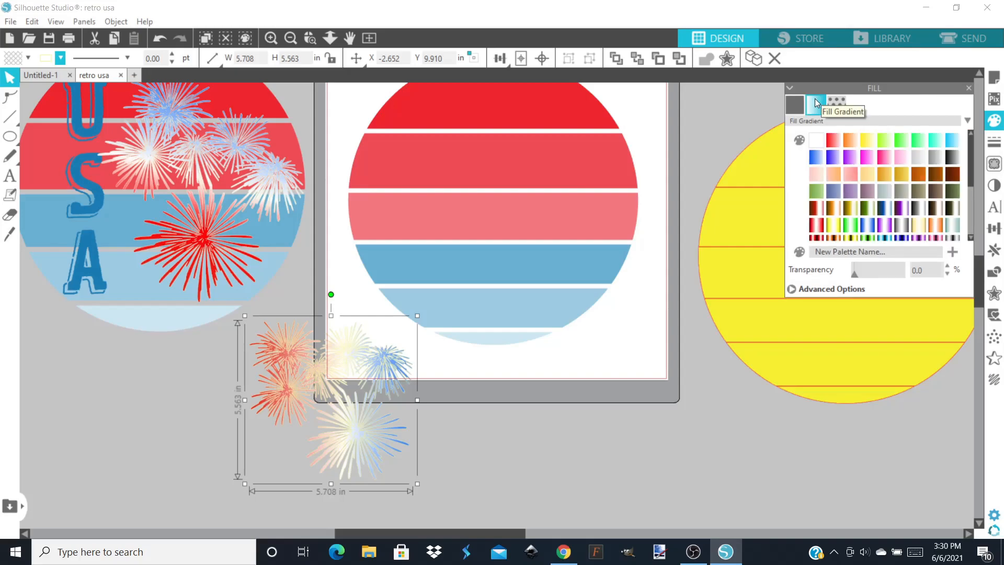
pyautogui.click(820, 288)
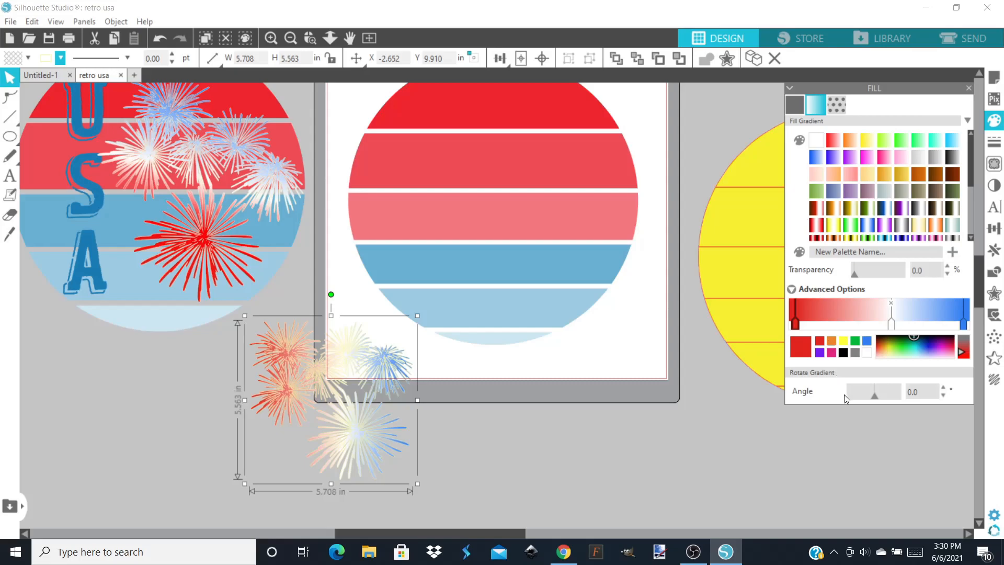
pyautogui.click(942, 395)
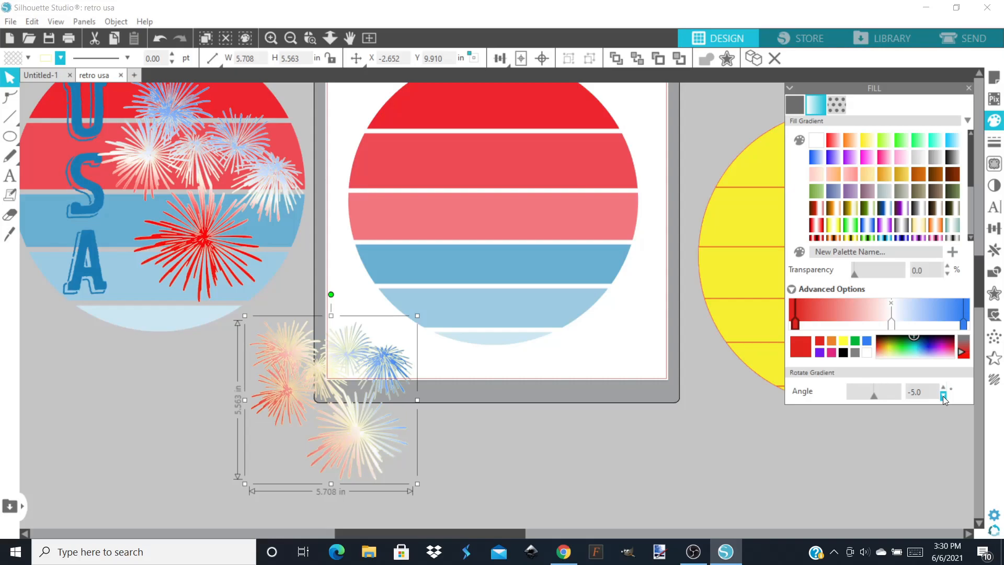
pyautogui.click(943, 396)
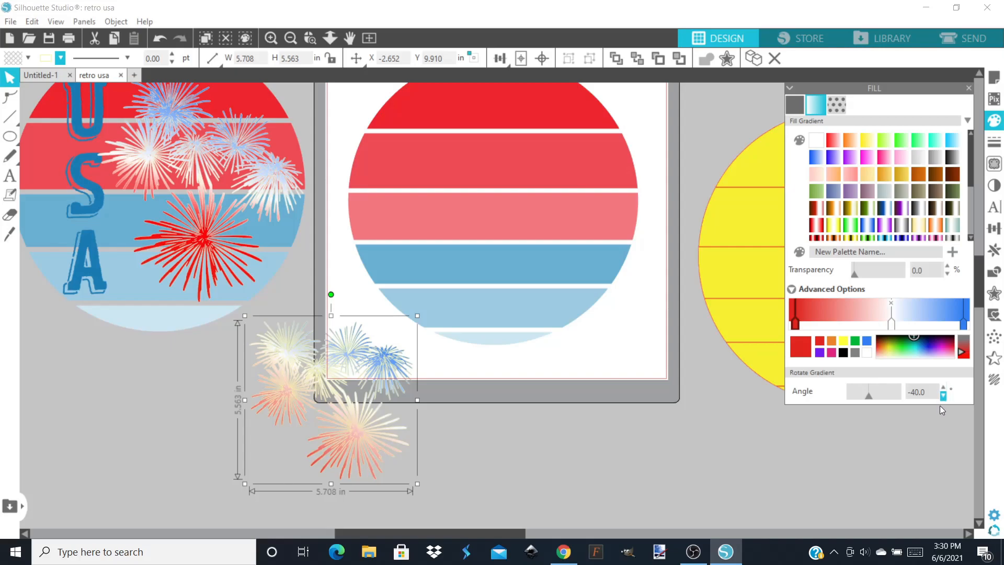
pyautogui.click(944, 397)
pyautogui.click(944, 396)
pyautogui.click(943, 397)
pyautogui.click(943, 397)
pyautogui.click(944, 396)
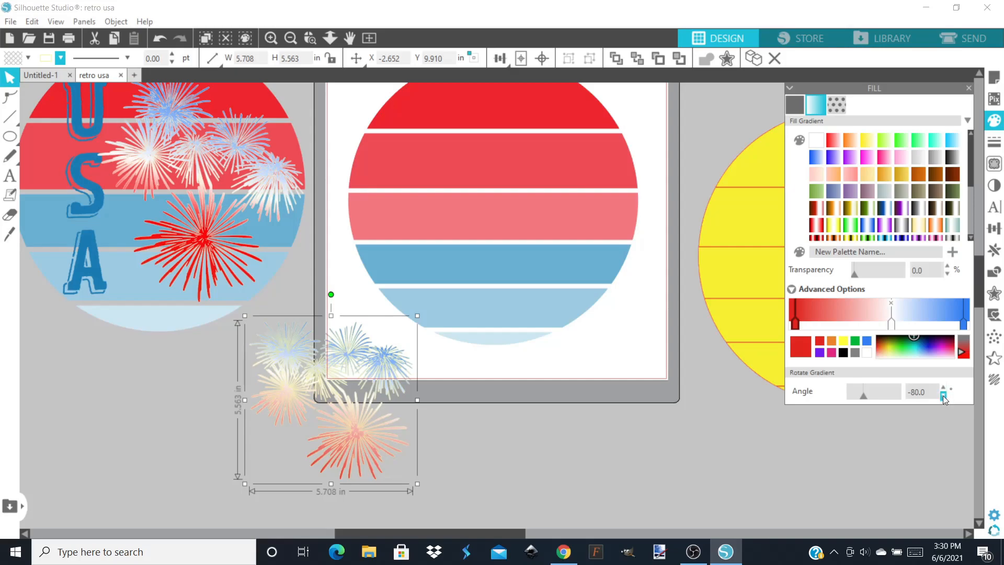
pyautogui.click(944, 396)
pyautogui.click(943, 397)
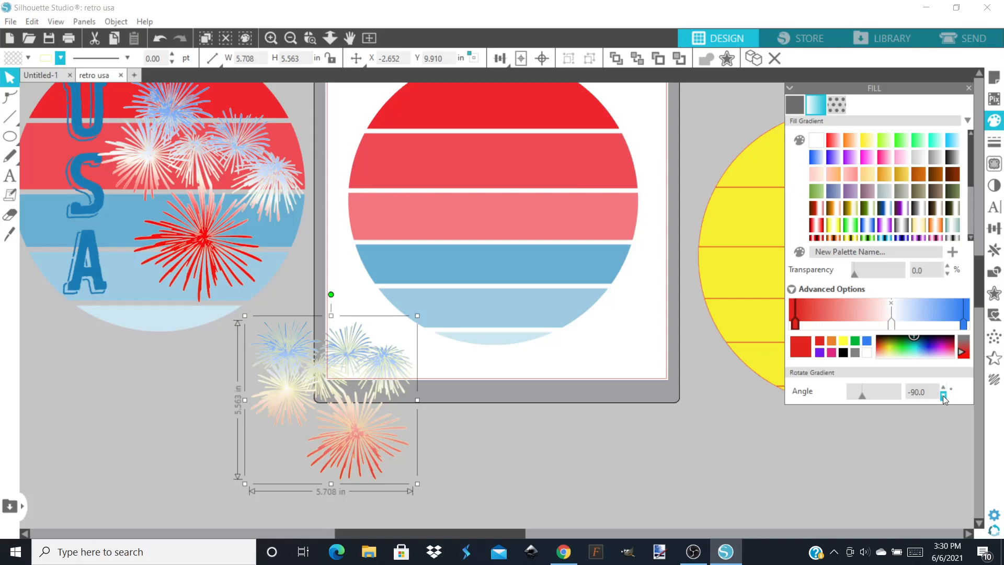
pyautogui.click(943, 397)
pyautogui.click(944, 396)
pyautogui.click(943, 396)
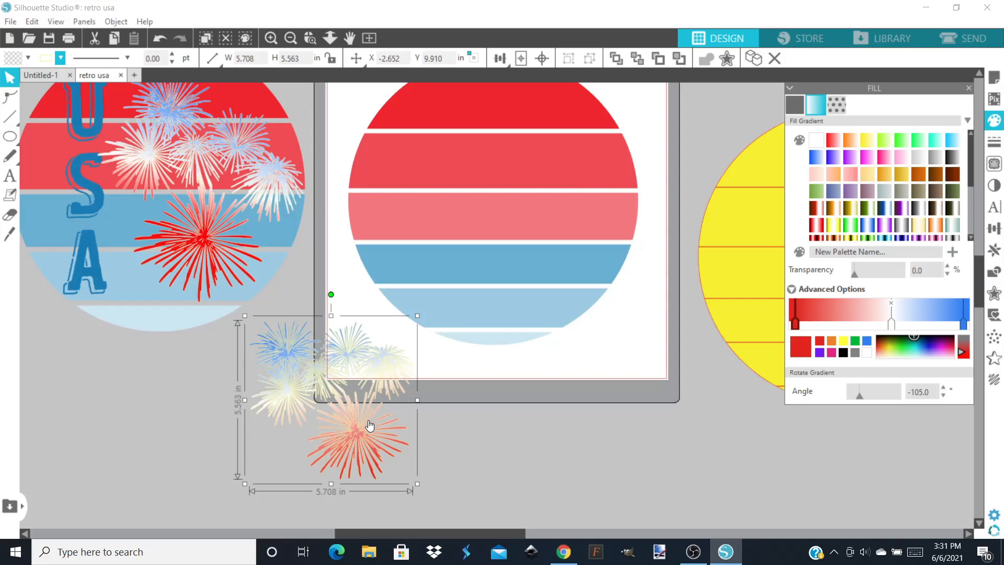
# Step: Place the fireworks on the striped circle and enlarge them to about 6.42 by 6.26 in
pyautogui.moveTo(363, 429); pyautogui.dragTo(558, 249)
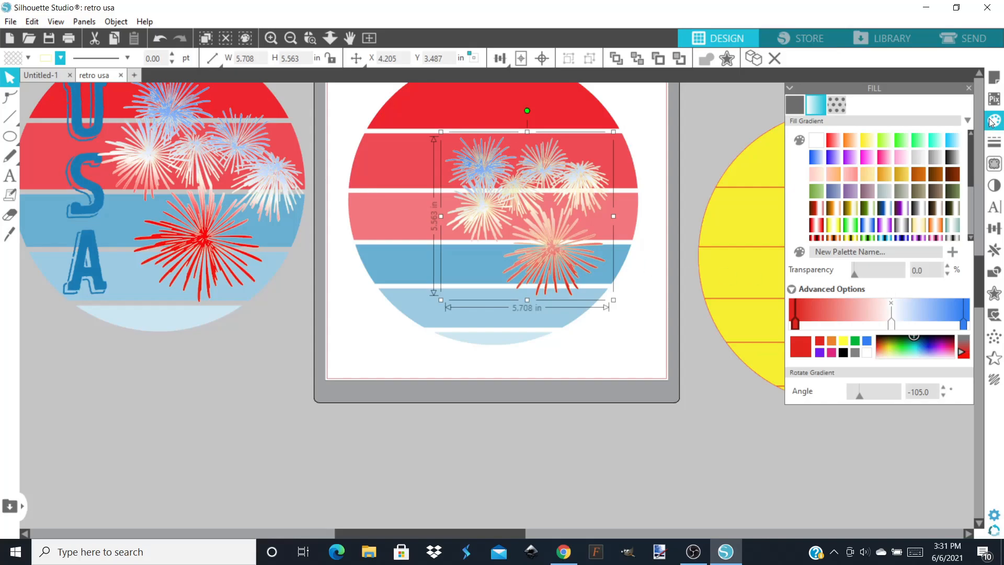
pyautogui.click(968, 90)
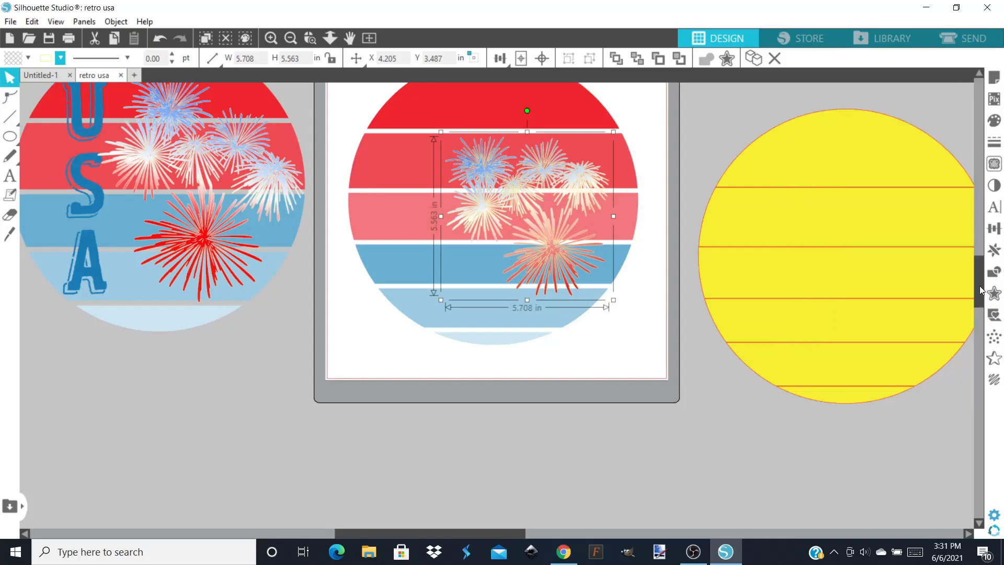
pyautogui.moveTo(981, 289); pyautogui.dragTo(989, 270)
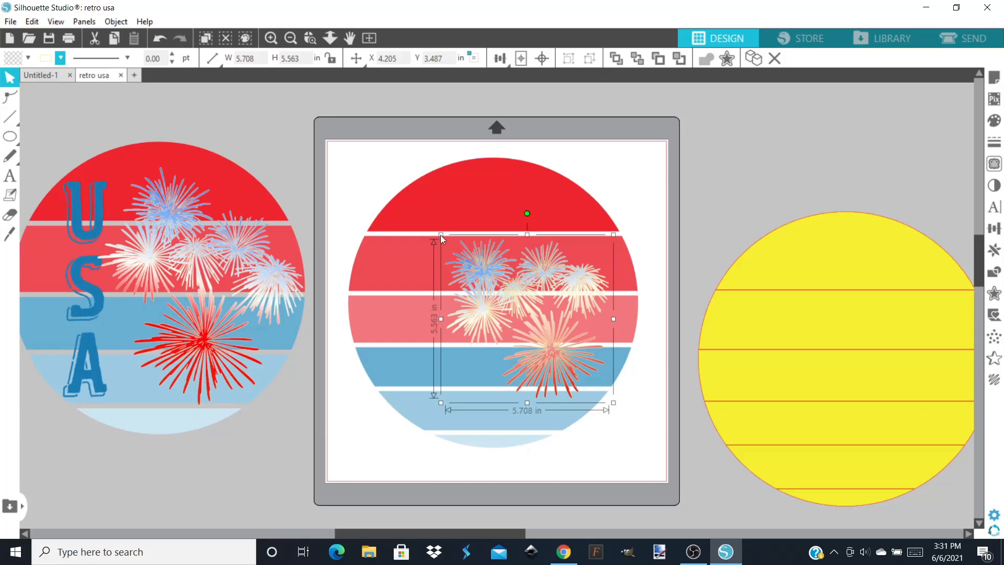
pyautogui.moveTo(437, 207); pyautogui.dragTo(434, 208)
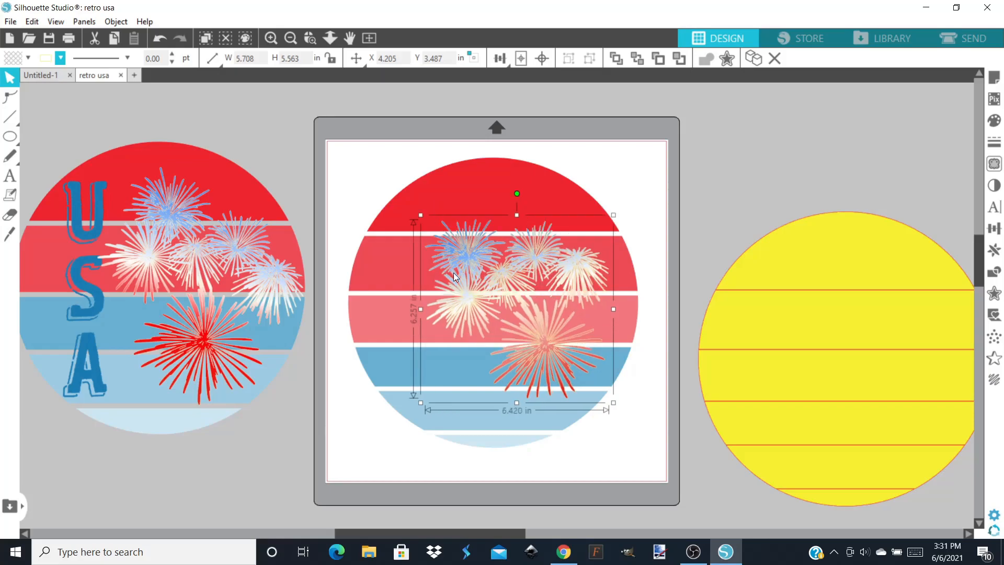
# Step: Shrink the fireworks slightly to about 6.39 by 6.22 in and change their line color to the lightest yellow
pyautogui.moveTo(419, 216); pyautogui.dragTo(421, 218)
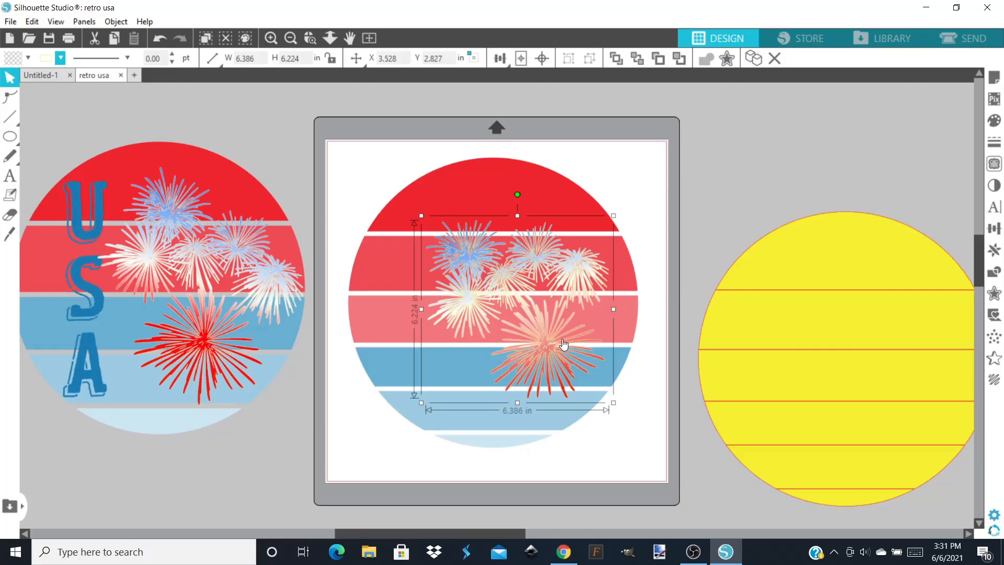
pyautogui.click(60, 58)
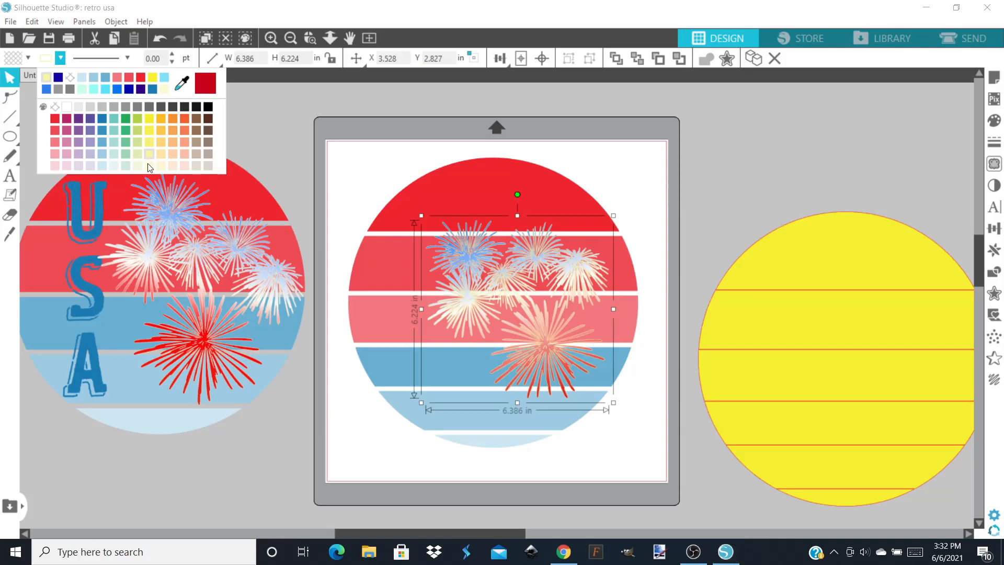
pyautogui.click(149, 165)
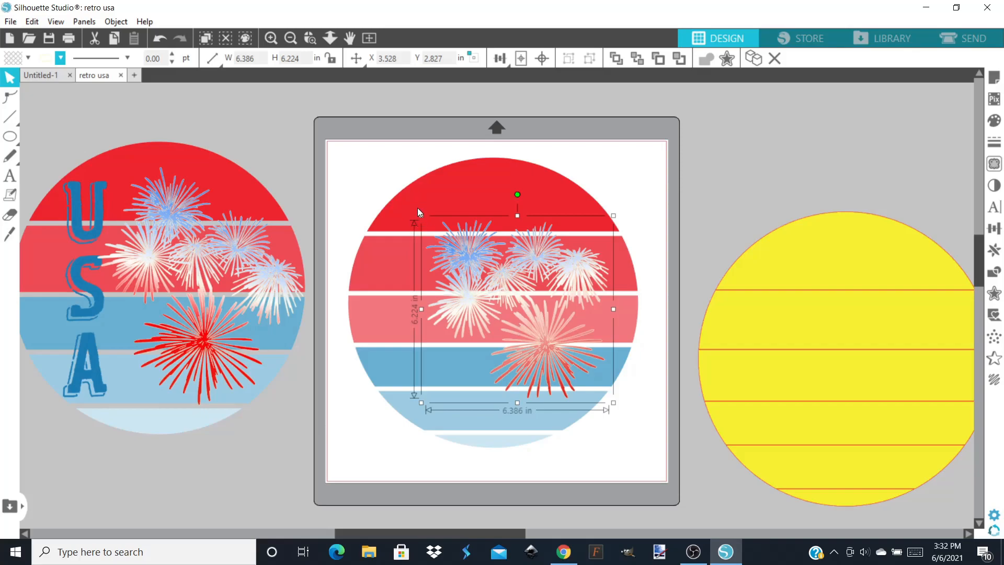
# Step: Rotate the fireworks clockwise, reposition them over the upper stripes of the circle, and enlarge them to about 7.24 by 7.06 in
pyautogui.moveTo(414, 201); pyautogui.dragTo(413, 200)
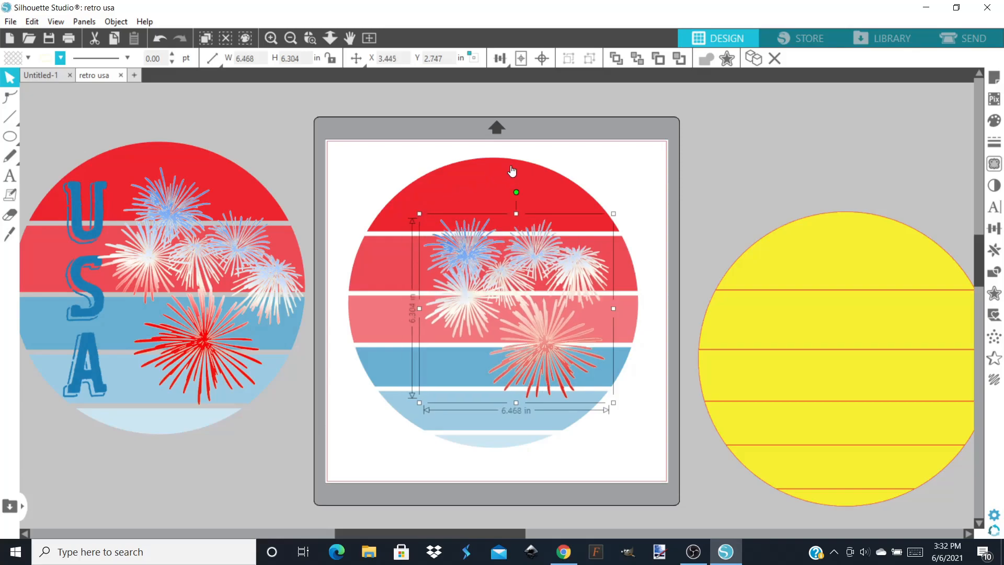
pyautogui.moveTo(516, 192); pyautogui.dragTo(566, 178)
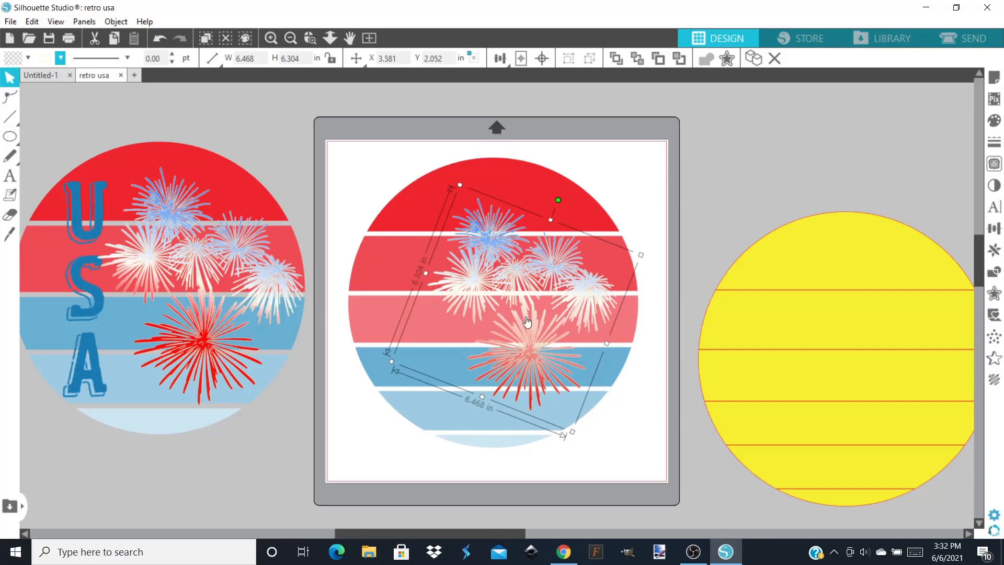
pyautogui.moveTo(526, 336); pyautogui.dragTo(542, 313)
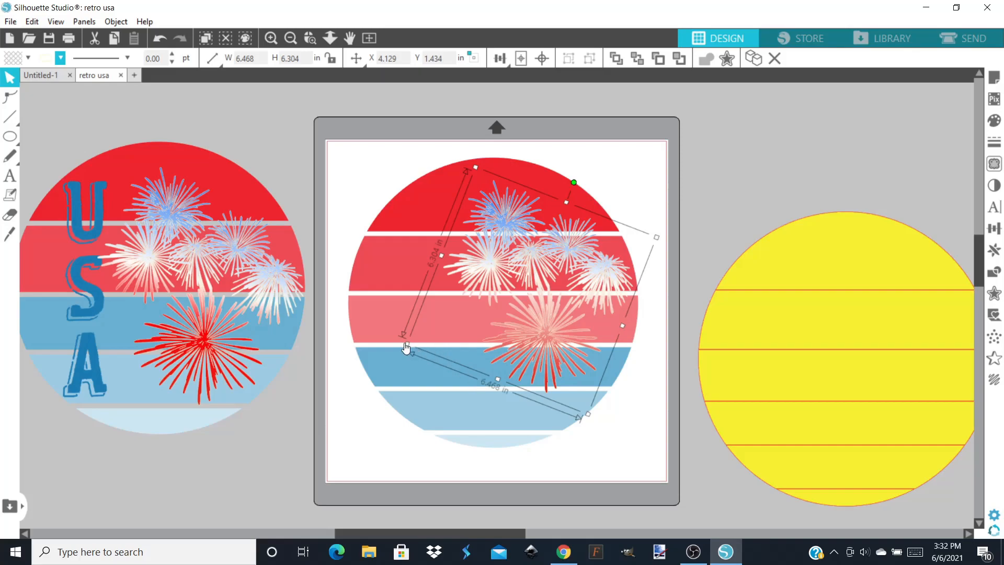
pyautogui.moveTo(401, 361); pyautogui.dragTo(388, 368)
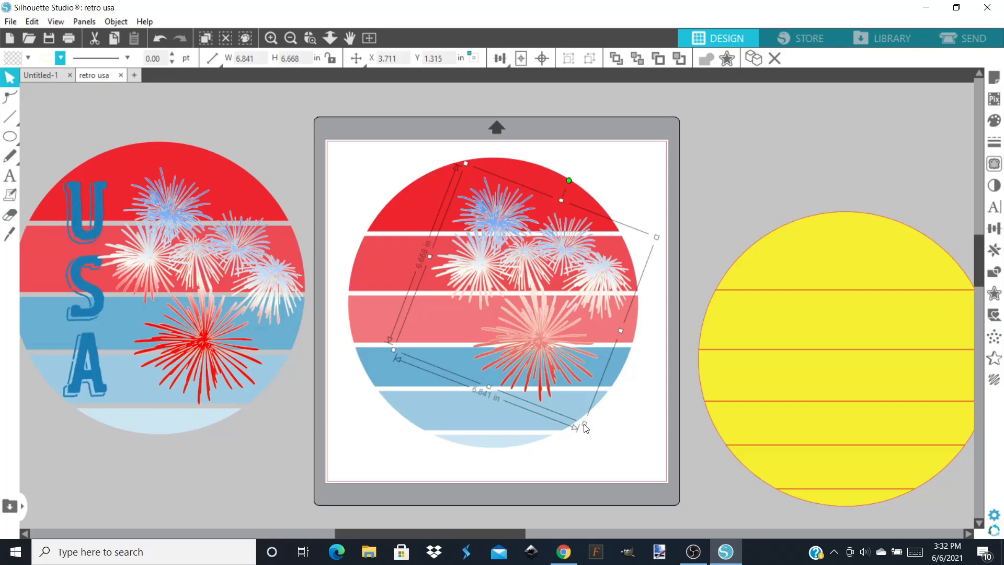
pyautogui.moveTo(584, 434); pyautogui.dragTo(586, 447)
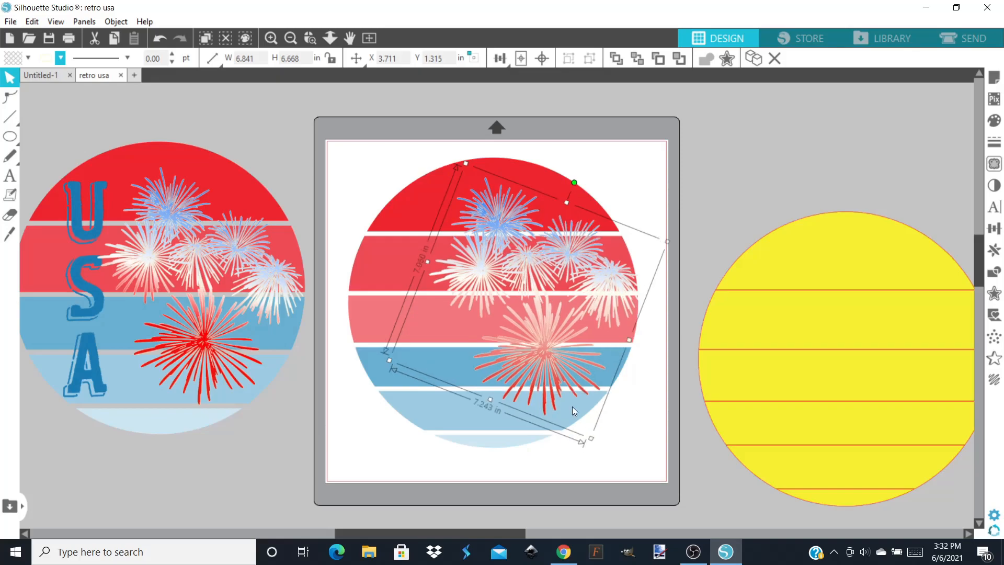
pyautogui.click(352, 166)
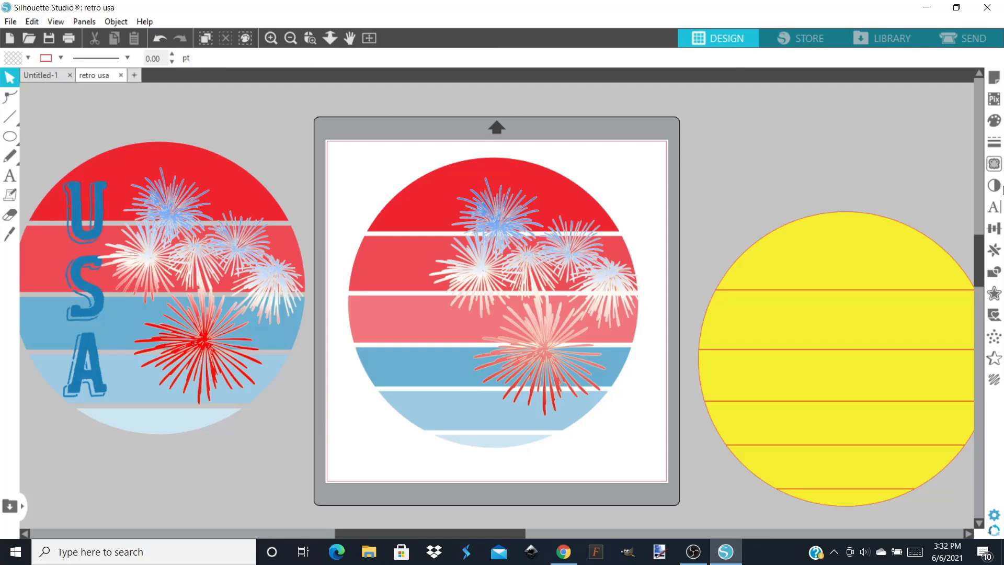
# Step: Add the text "USA" with one letter per line above the upper-left edge of the striped circle
pyautogui.click(995, 207)
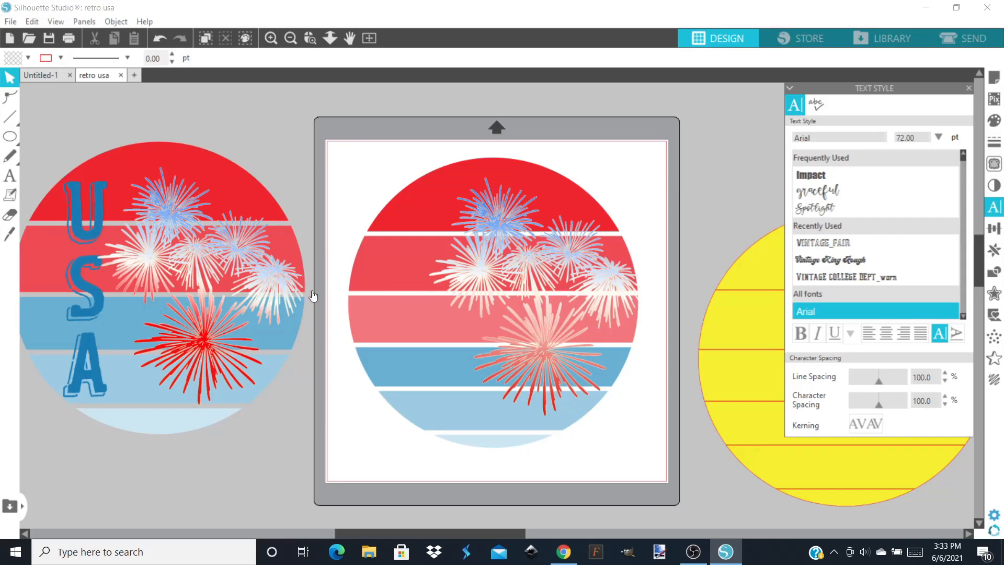
pyautogui.click(810, 178)
pyautogui.click(3, 179)
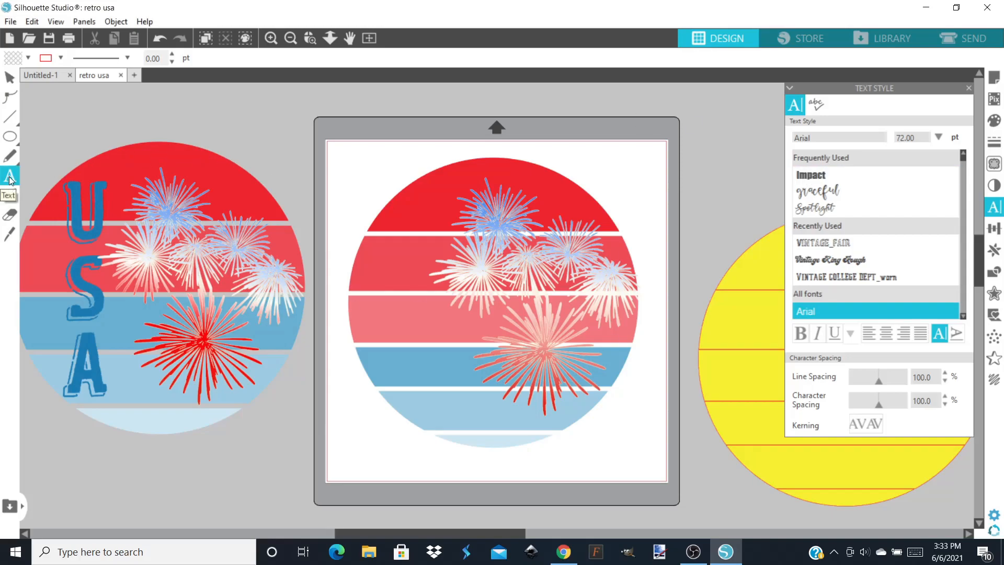
pyautogui.click(354, 118)
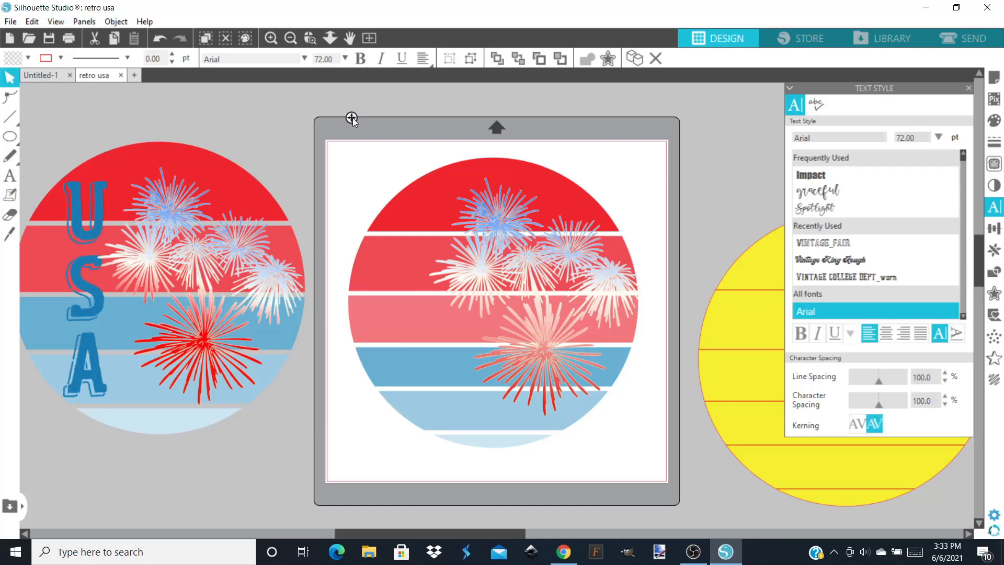
pyautogui.write('U')
pyautogui.press('Return')
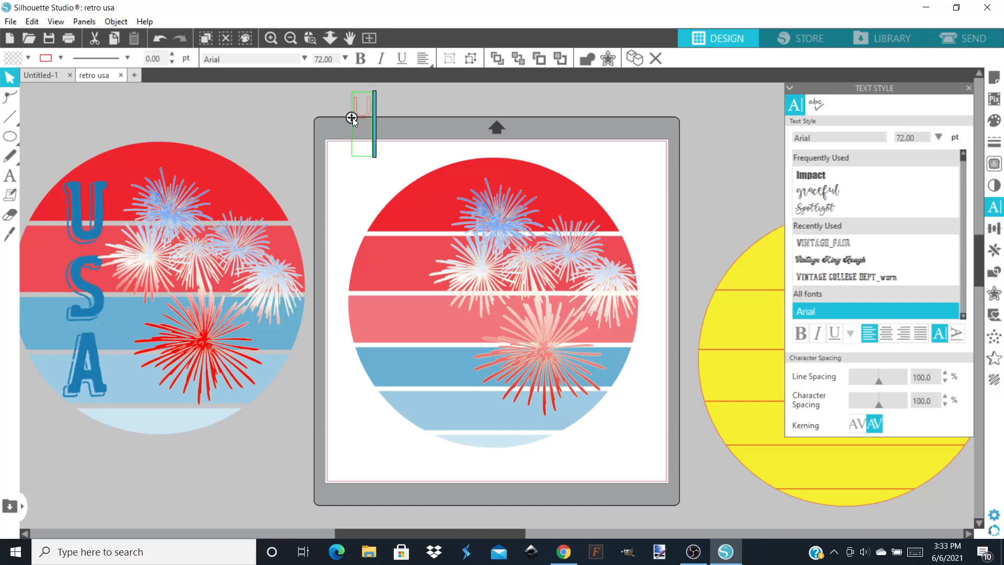
pyautogui.write('S')
pyautogui.press('Return')
pyautogui.write('A')
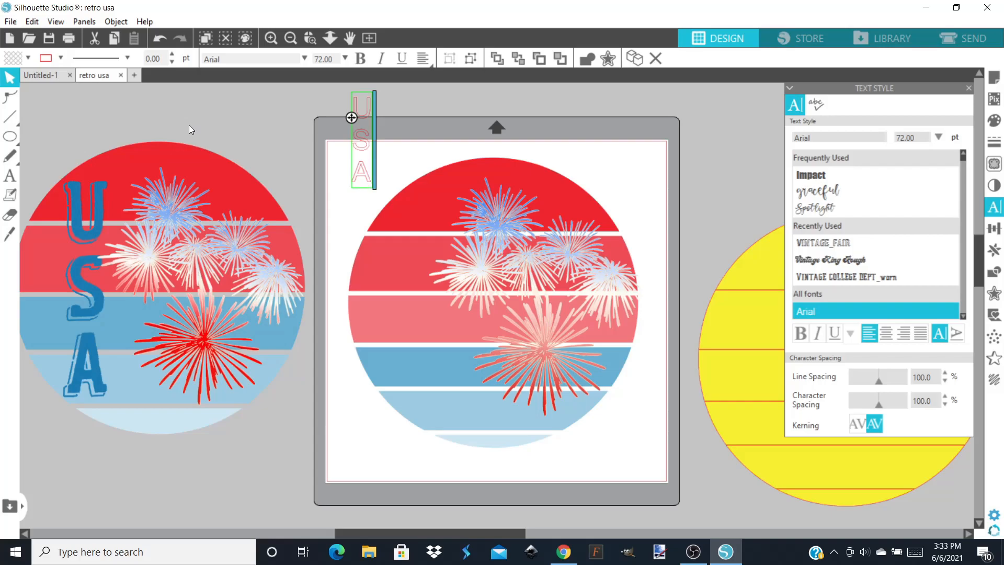
pyautogui.click(269, 119)
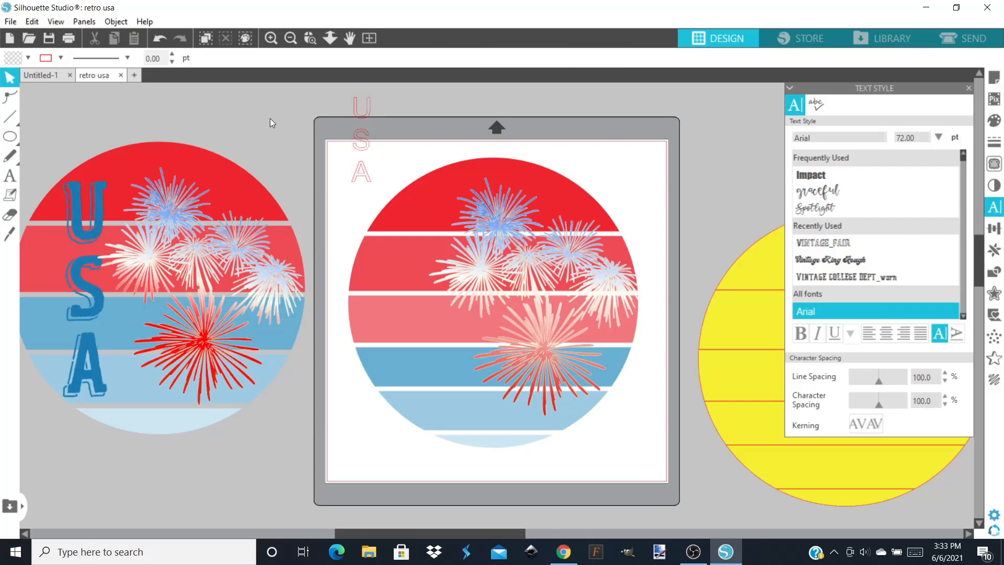
# Step: Set both the fill and the line color of the stacked USA text to blue
pyautogui.click(362, 177)
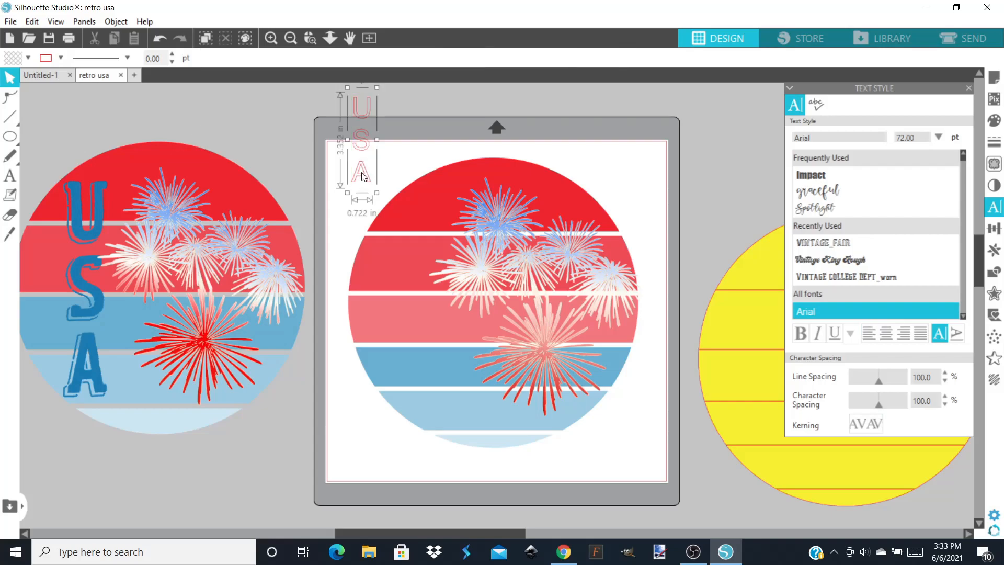
pyautogui.click(28, 58)
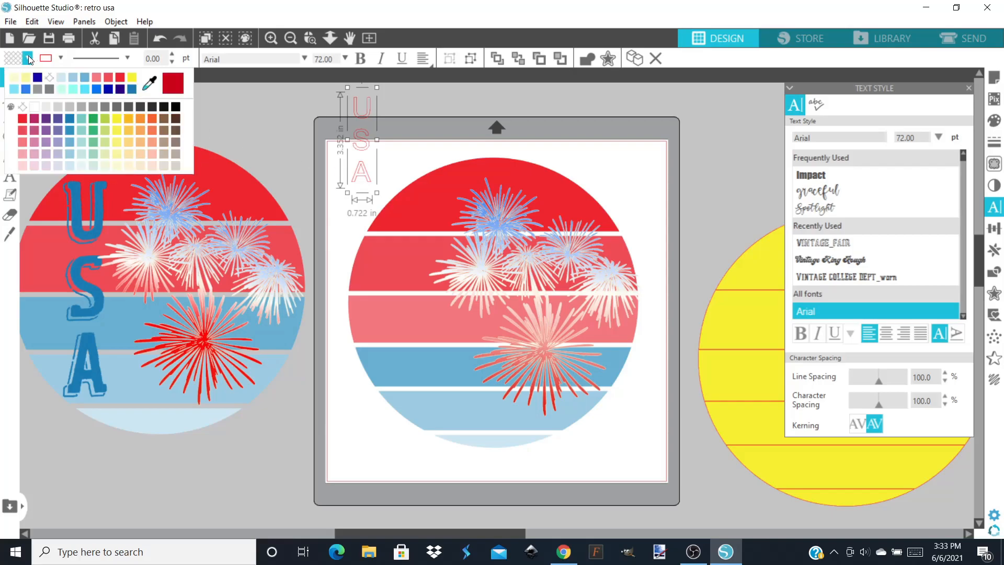
pyautogui.click(70, 119)
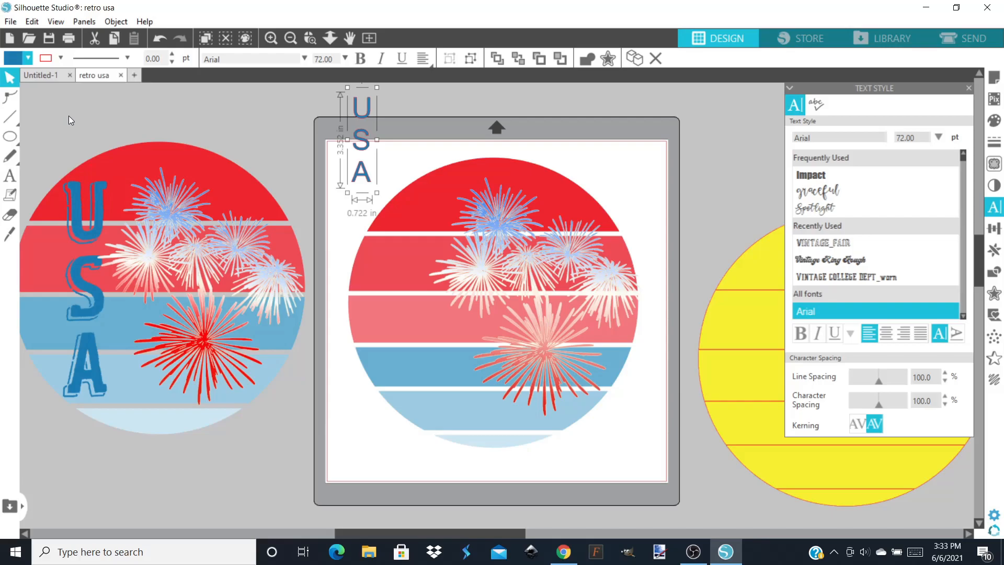
pyautogui.click(61, 58)
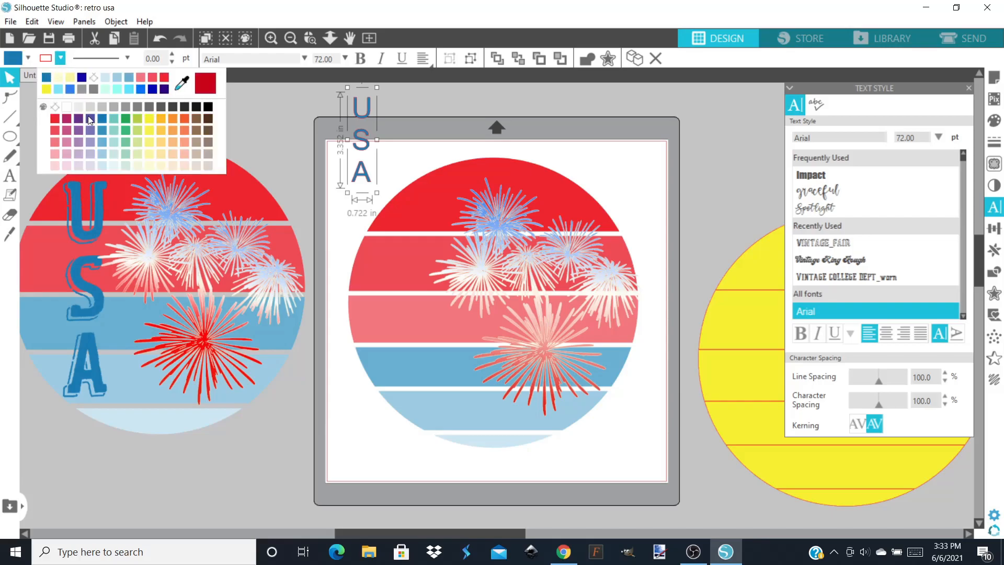
pyautogui.click(101, 118)
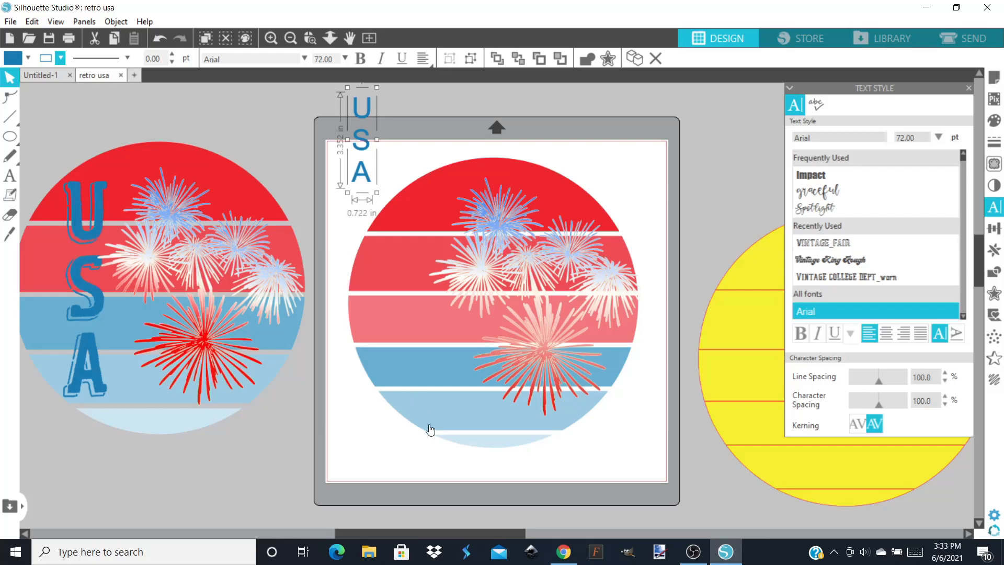
# Step: Switch to Chrome and open dafont.com in a new tab
pyautogui.click(562, 555)
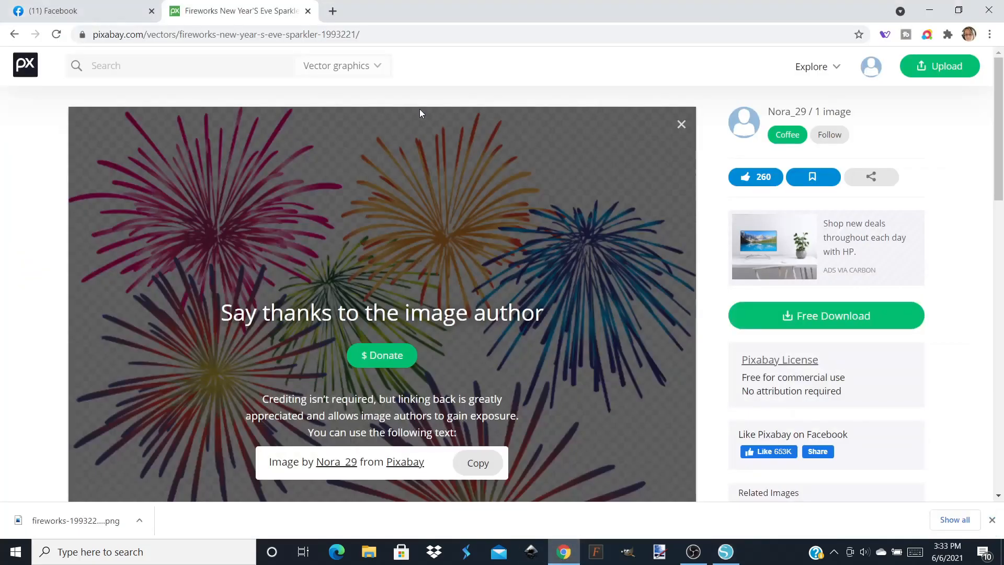
pyautogui.click(333, 11)
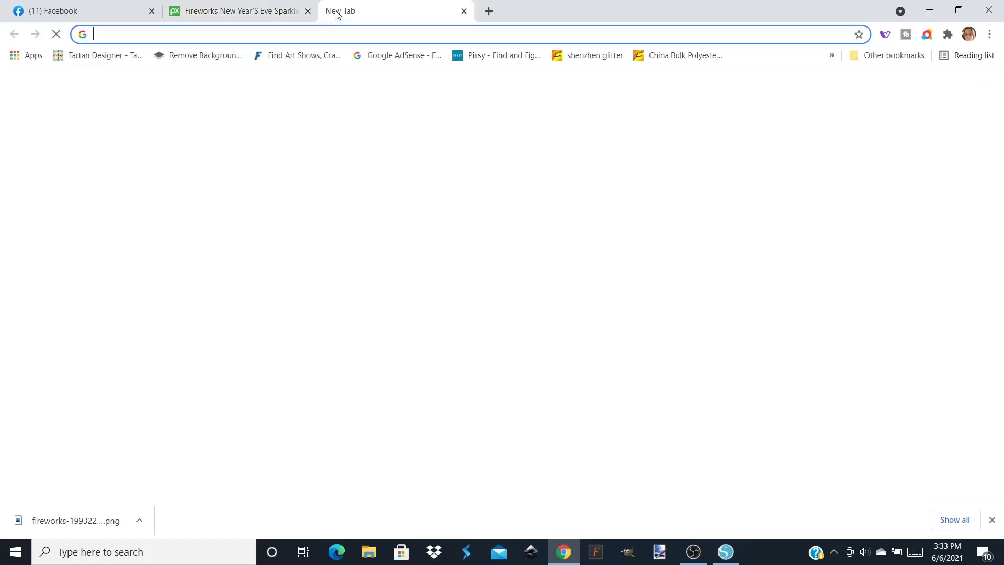
pyautogui.click(370, 274)
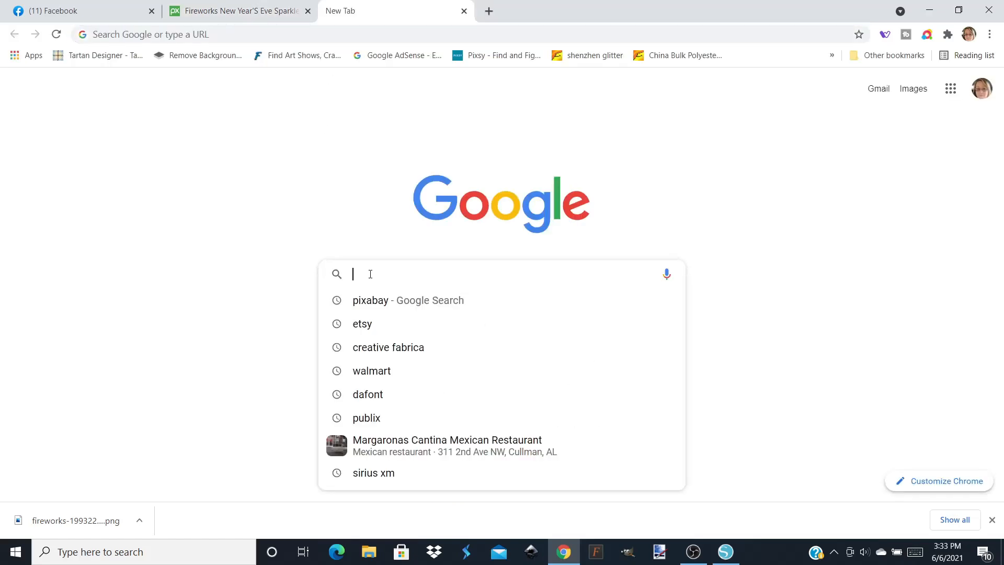
pyautogui.write('dafont')
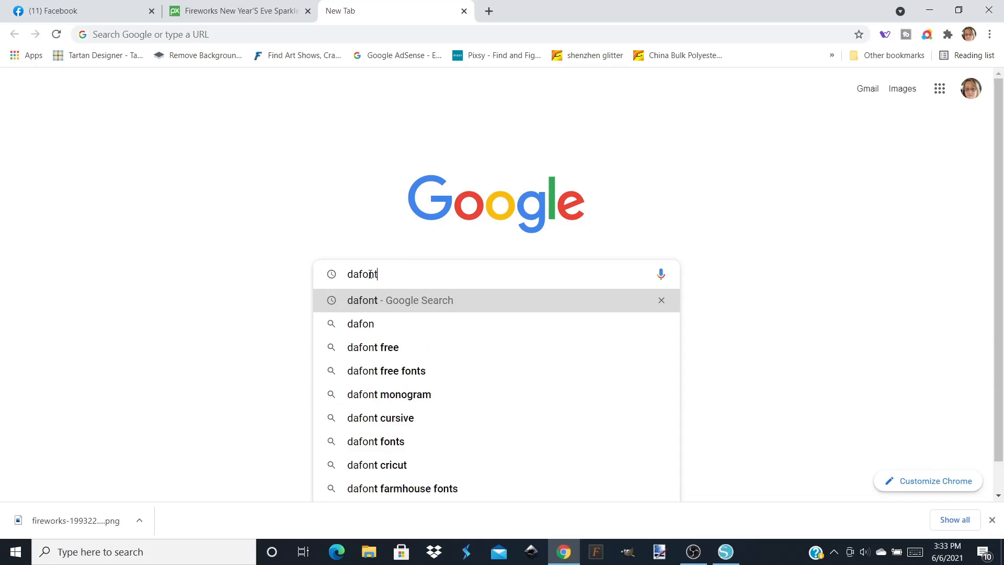
pyautogui.write('.com')
pyautogui.press('Return')
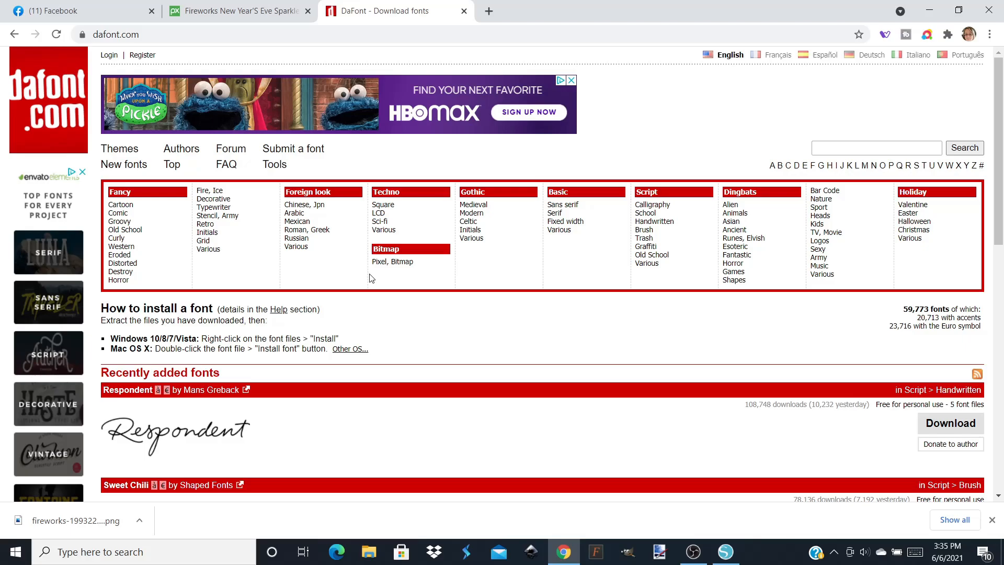
# Step: Search DaFont for "vintage" and look through the fonts for Vintage Fair
pyautogui.click(838, 148)
pyautogui.write('v')
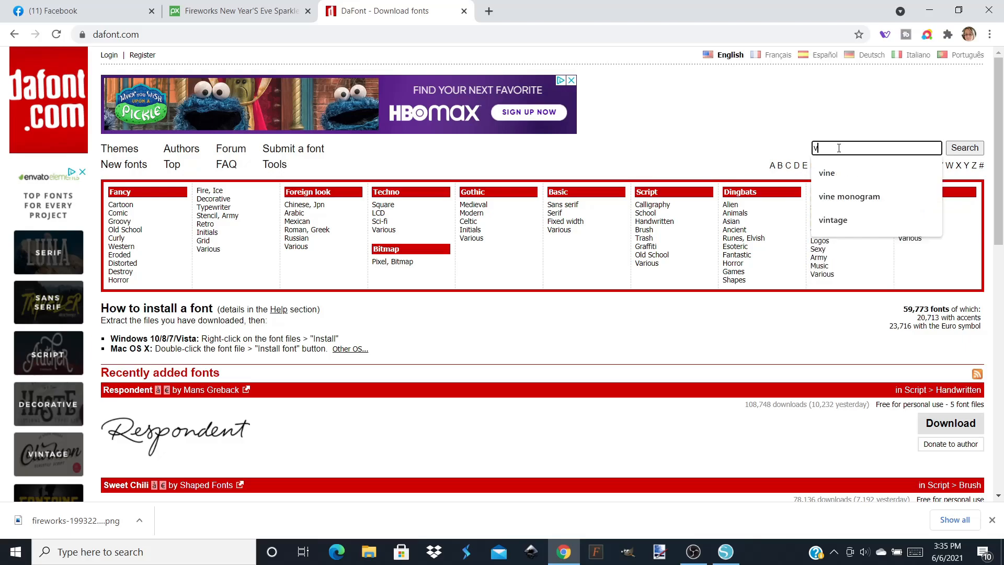
pyautogui.write('intage')
pyautogui.press('Return')
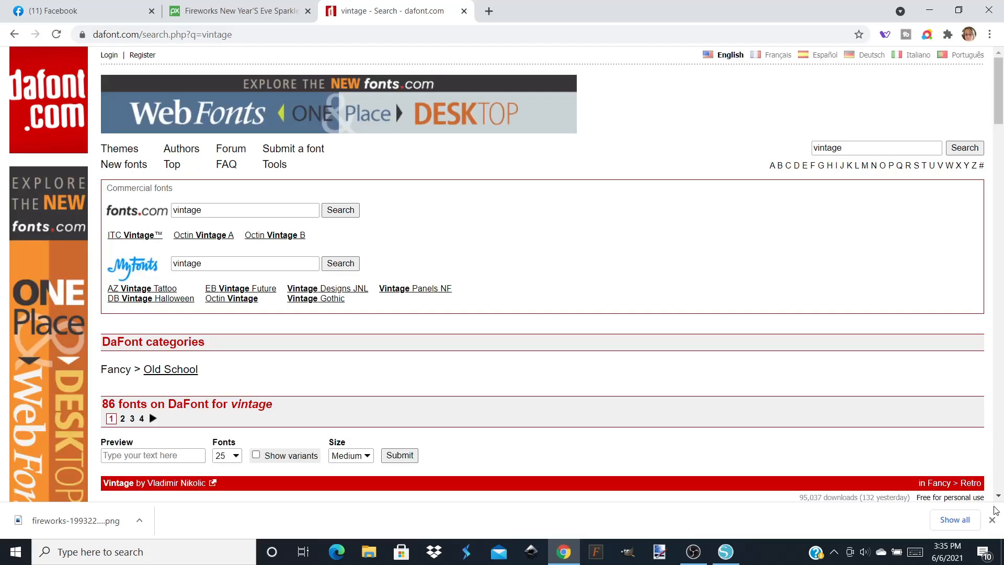
pyautogui.click(990, 521)
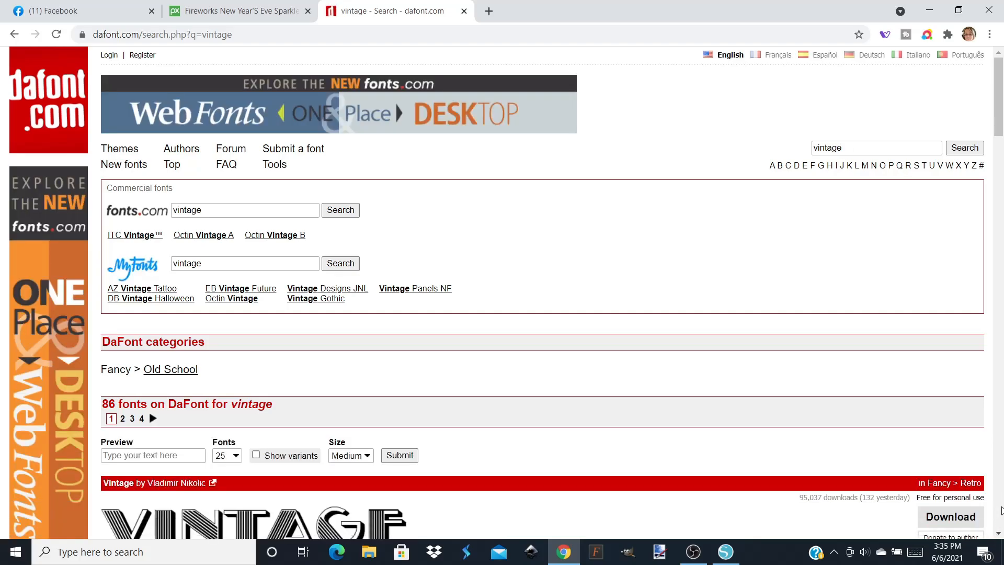
pyautogui.scroll(-9, 999, 533)
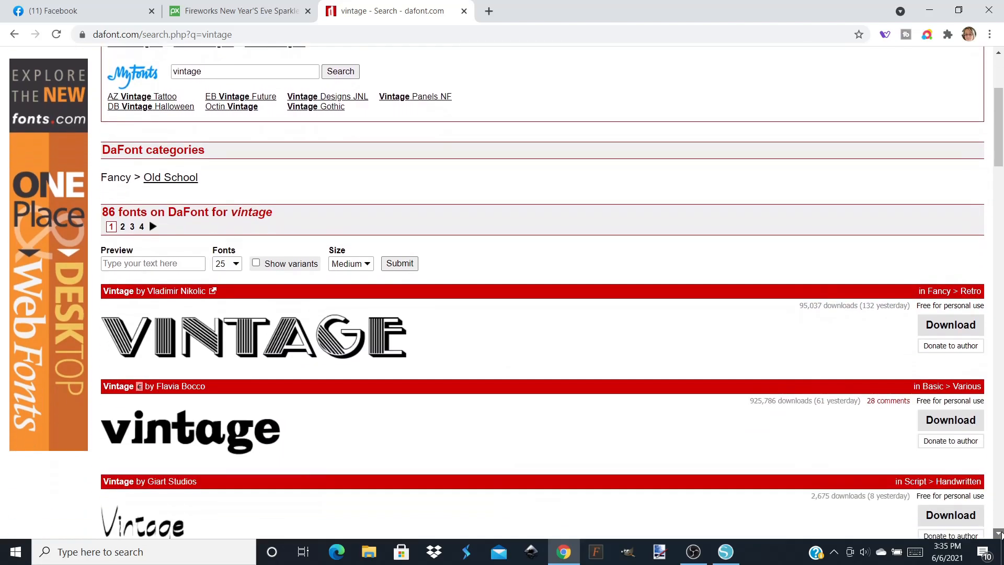
pyautogui.scroll(-5, 998, 534)
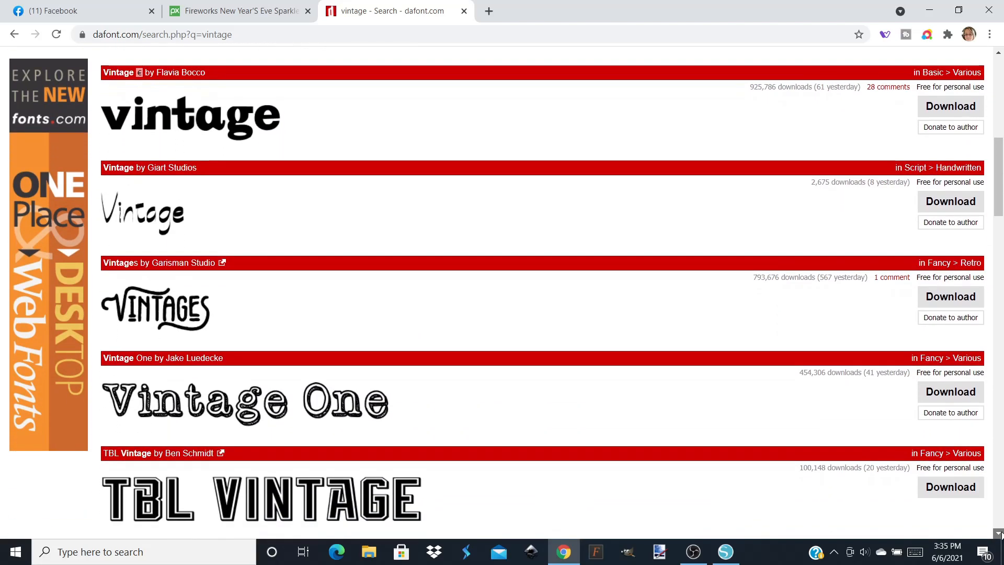
pyautogui.scroll(-4, 1000, 533)
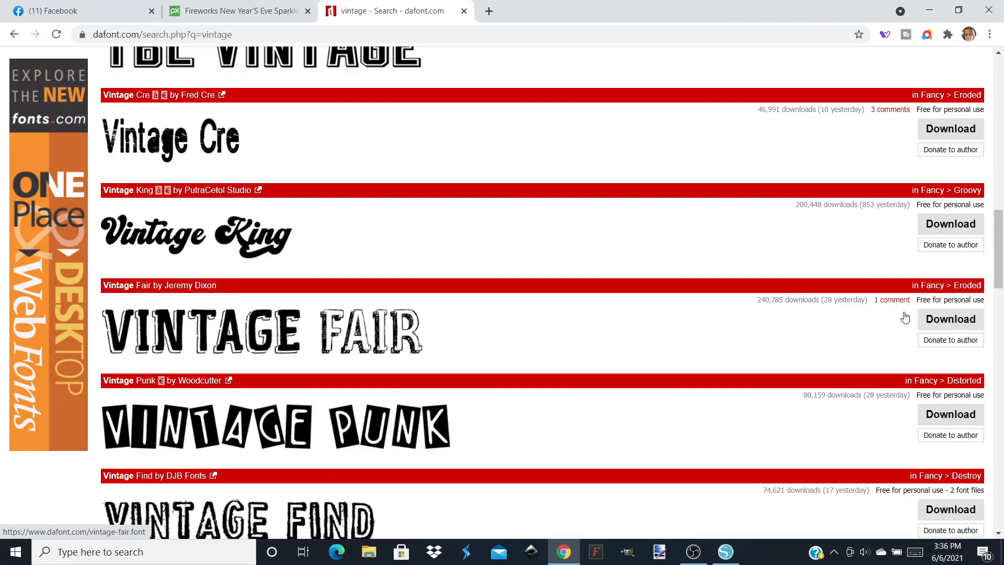
# Step: Return to Silhouette Studio, apply the Vintage_fair font to the USA text, and enlarge it to about 147 pt
pyautogui.click(727, 555)
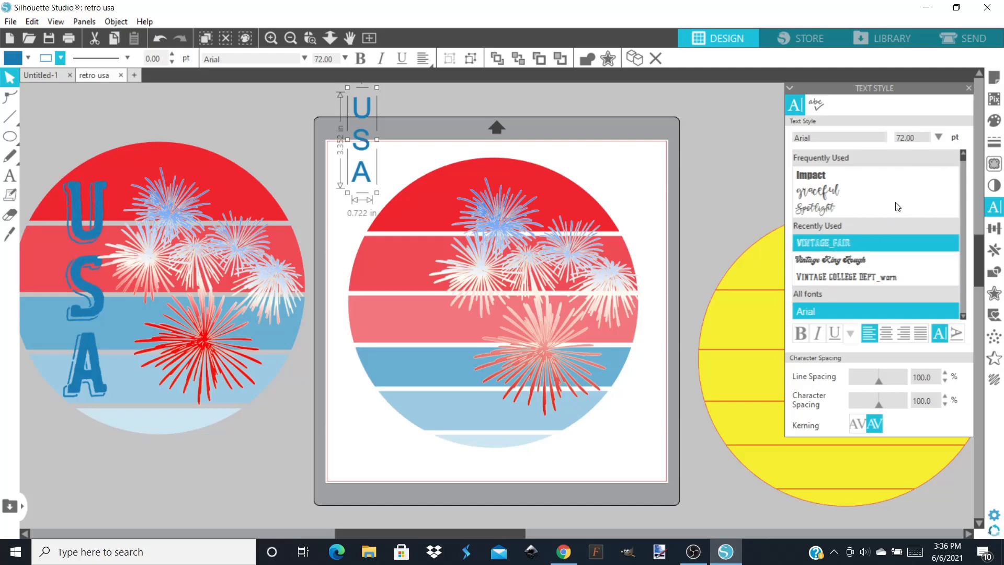
pyautogui.click(839, 244)
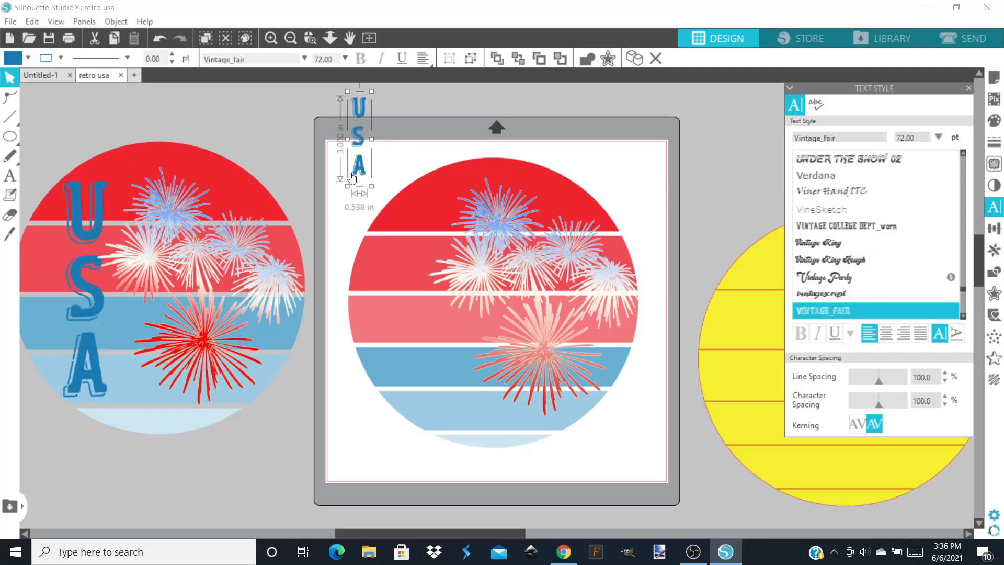
pyautogui.moveTo(373, 187); pyautogui.dragTo(411, 272)
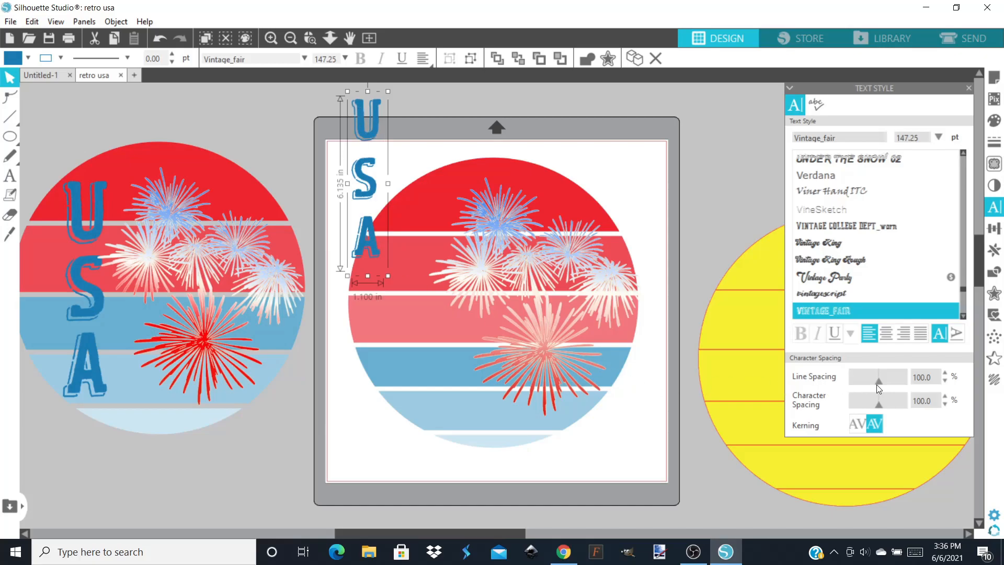
# Step: Reduce the USA text's line spacing to 80%
pyautogui.click(945, 381)
pyautogui.click(945, 382)
pyautogui.click(945, 381)
pyautogui.click(946, 381)
pyautogui.click(945, 383)
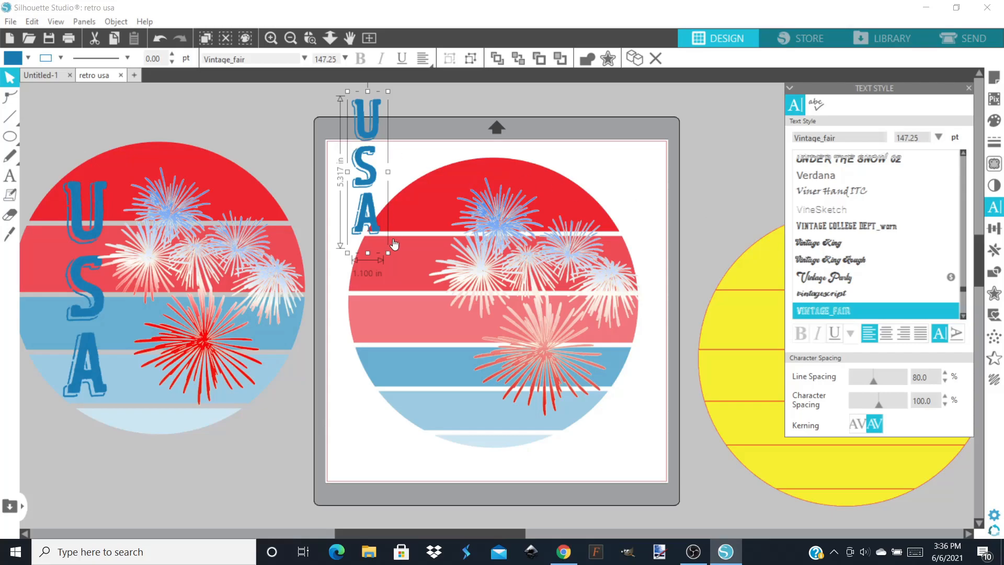
# Step: Enlarge the USA text to about 204 pt and place it over the stripes along the circle's left side
pyautogui.moveTo(393, 260); pyautogui.dragTo(408, 309)
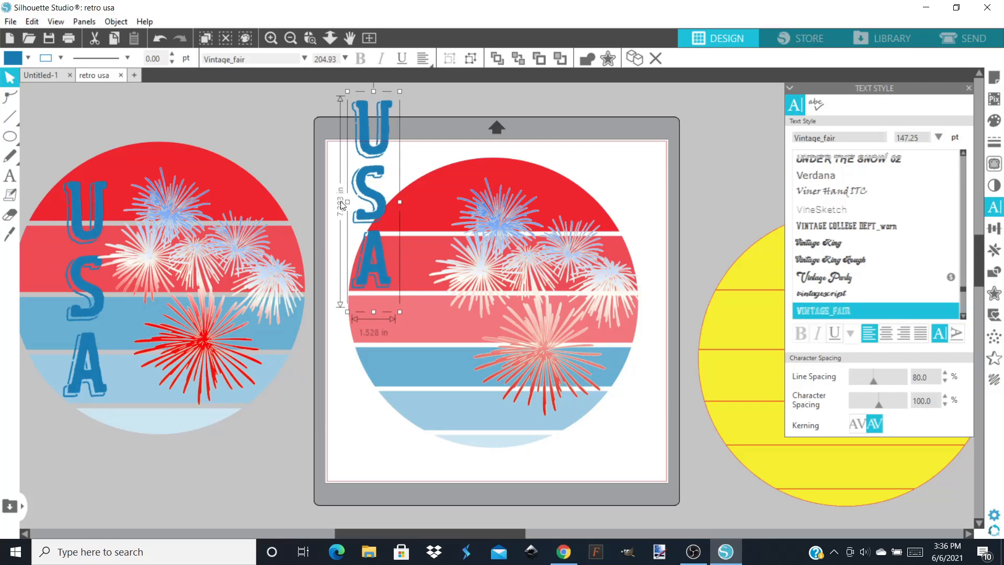
pyautogui.moveTo(380, 208); pyautogui.dragTo(416, 312)
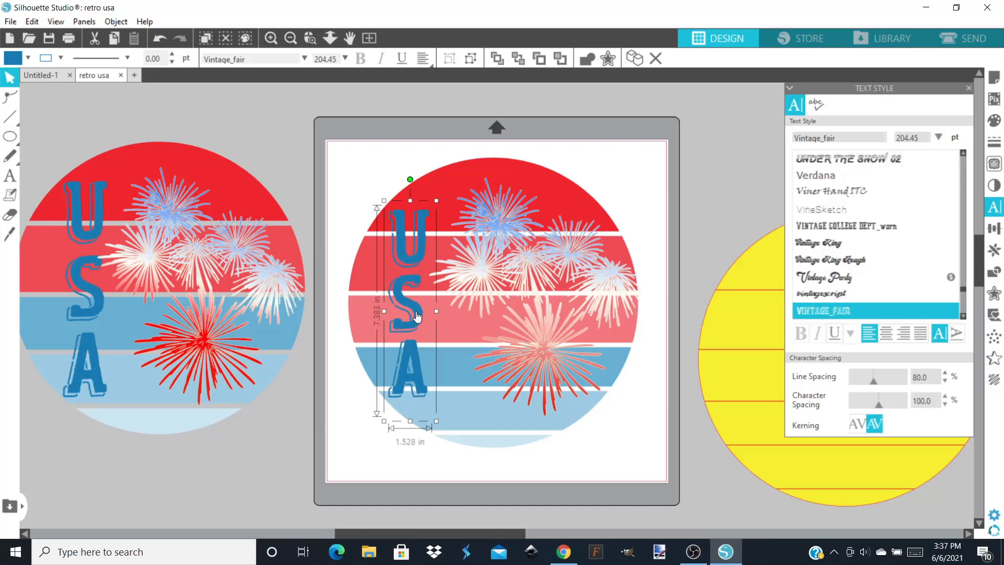
pyautogui.click(367, 135)
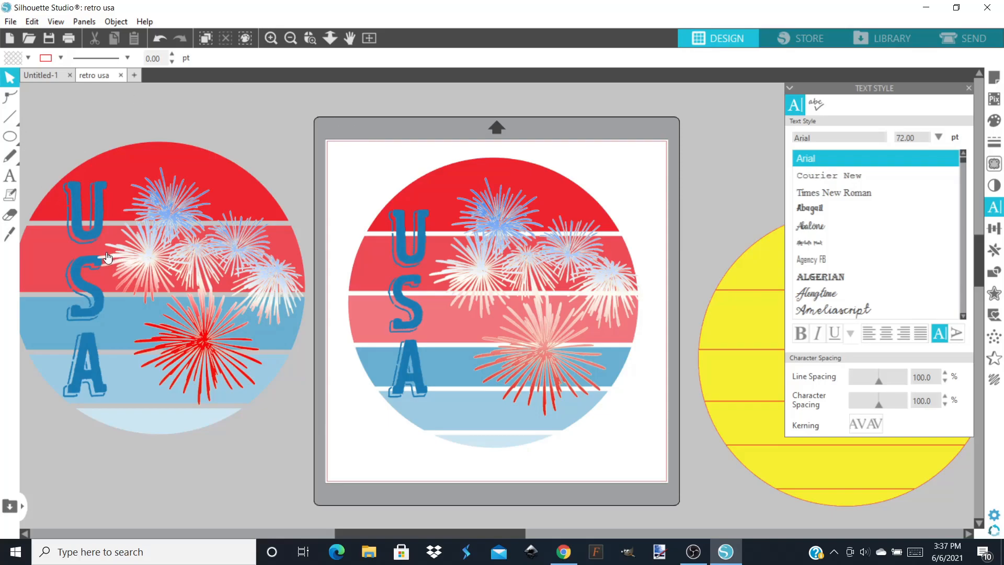
# Step: Enlarge the fireworks to about 7.87 in wide and bring them in front of the USA text
pyautogui.click(478, 285)
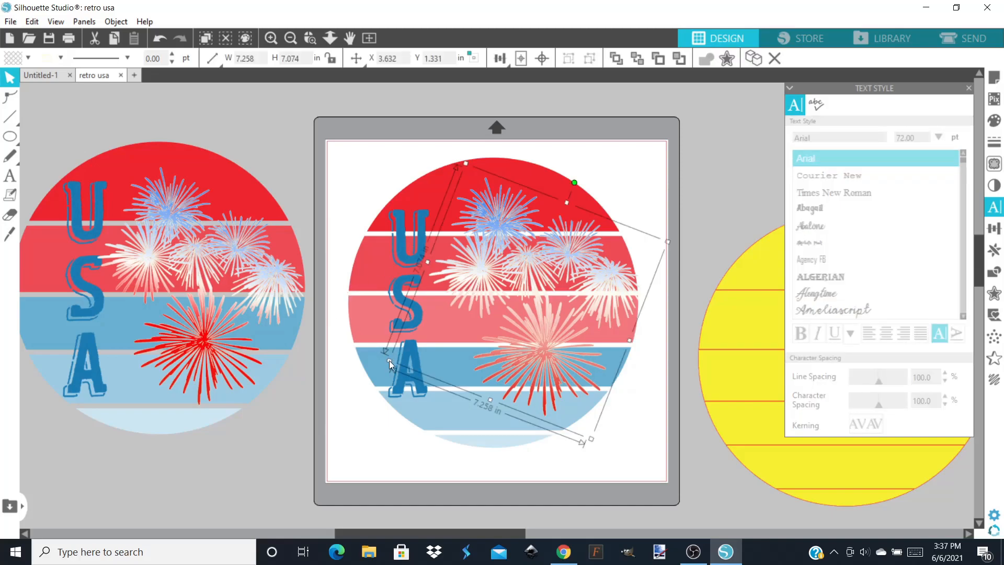
pyautogui.moveTo(376, 359); pyautogui.dragTo(362, 365)
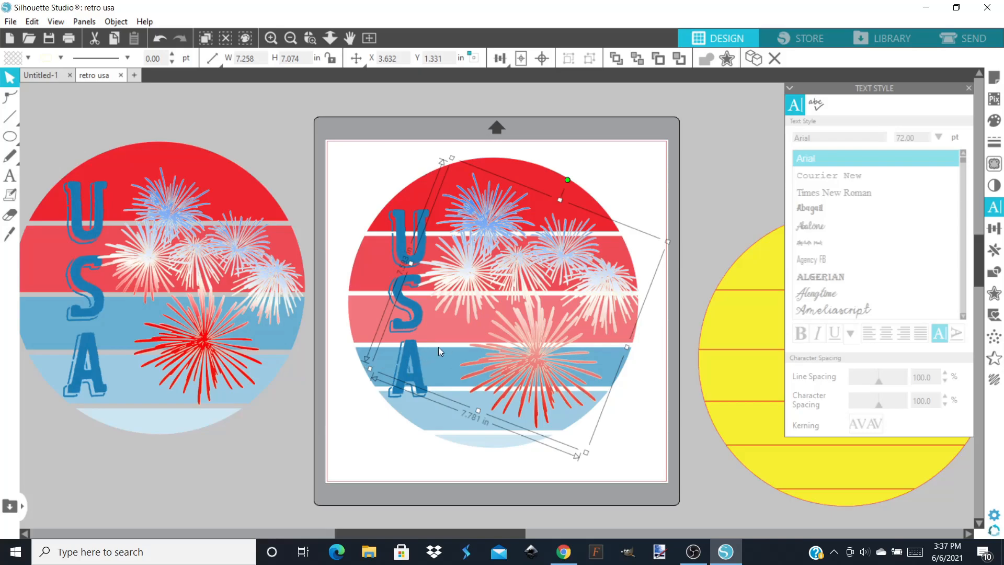
pyautogui.rightClick(522, 336)
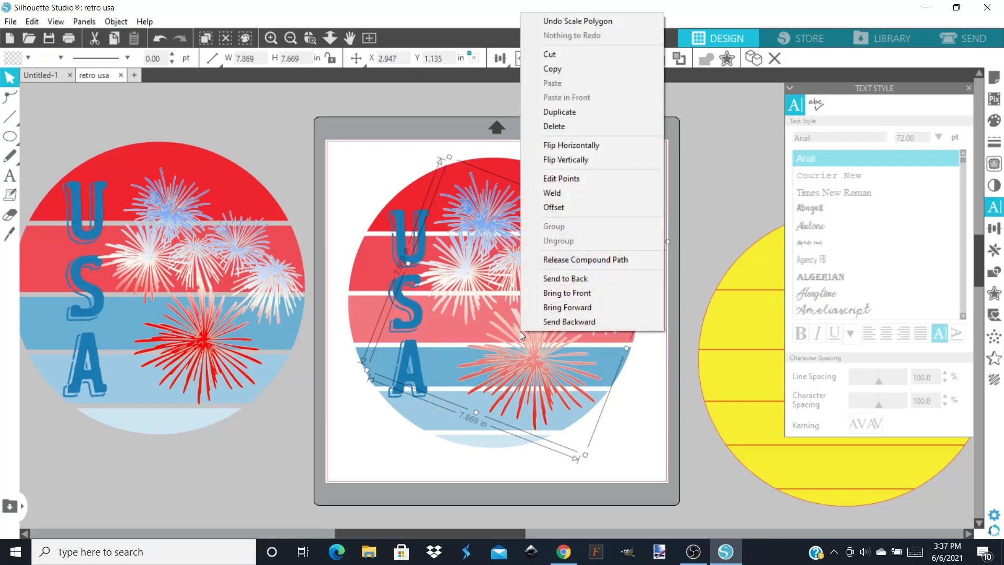
pyautogui.click(549, 294)
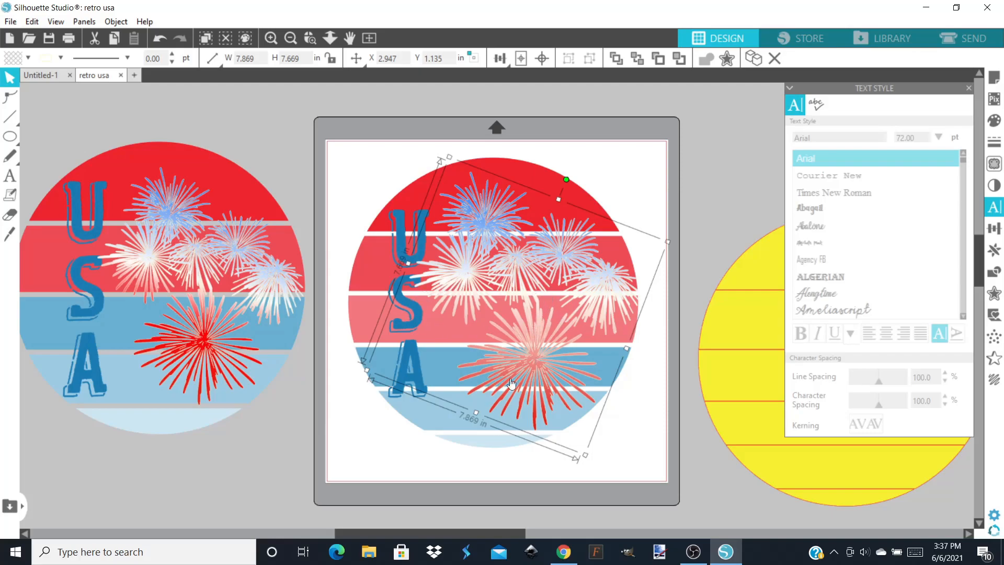
pyautogui.click(406, 472)
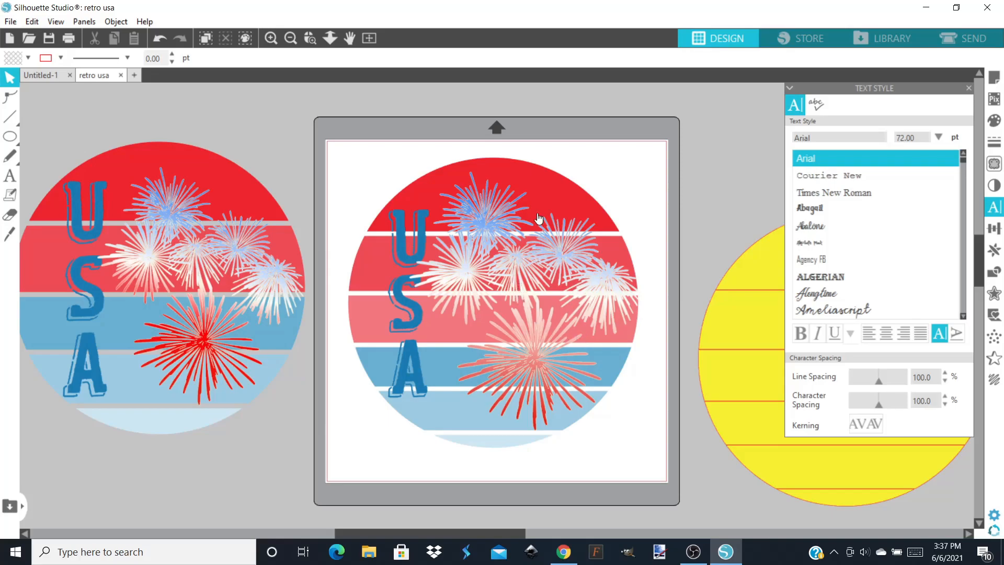
# Step: Enlarge the complete USA design to about 10.63 in wide and move it off the page, below the reference design
pyautogui.click(349, 163)
pyautogui.moveTo(581, 462); pyautogui.dragTo(659, 477)
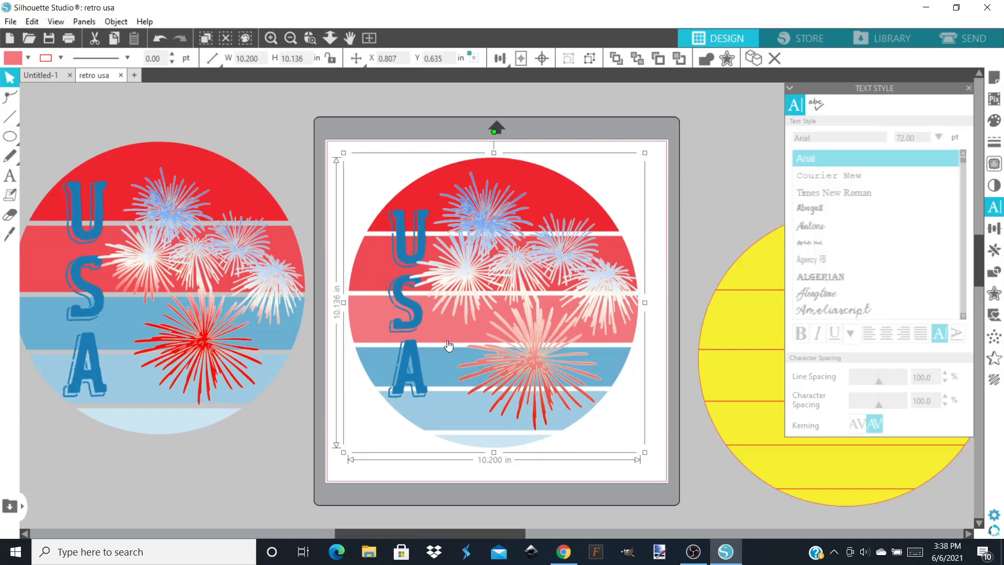
pyautogui.moveTo(415, 369); pyautogui.dragTo(452, 348)
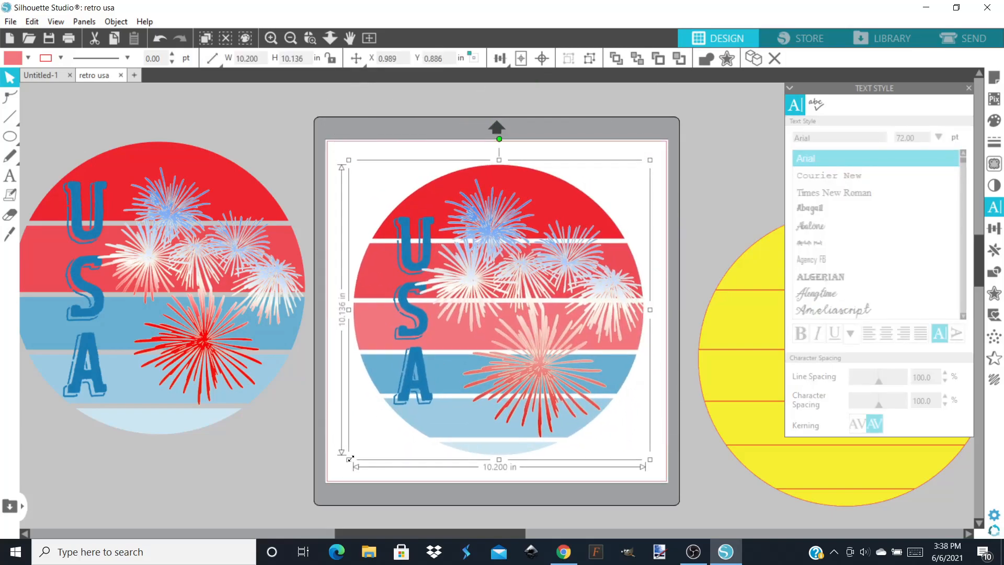
pyautogui.moveTo(371, 264); pyautogui.dragTo(391, 429)
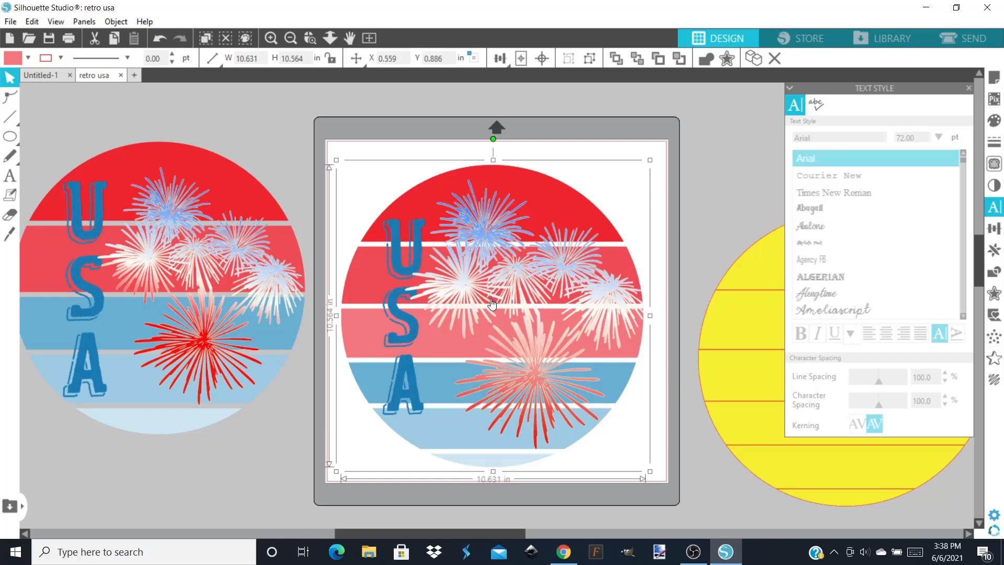
pyautogui.moveTo(488, 299); pyautogui.dragTo(142, 564)
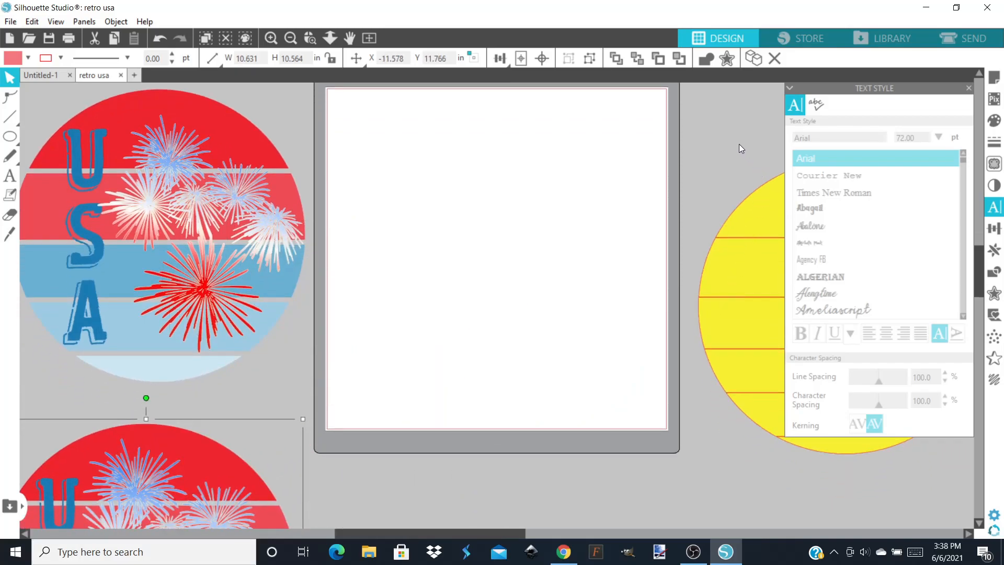
# Step: Move all stripes of the yellow circle together onto the page and close the text style settings
pyautogui.moveTo(713, 125); pyautogui.dragTo(1001, 522)
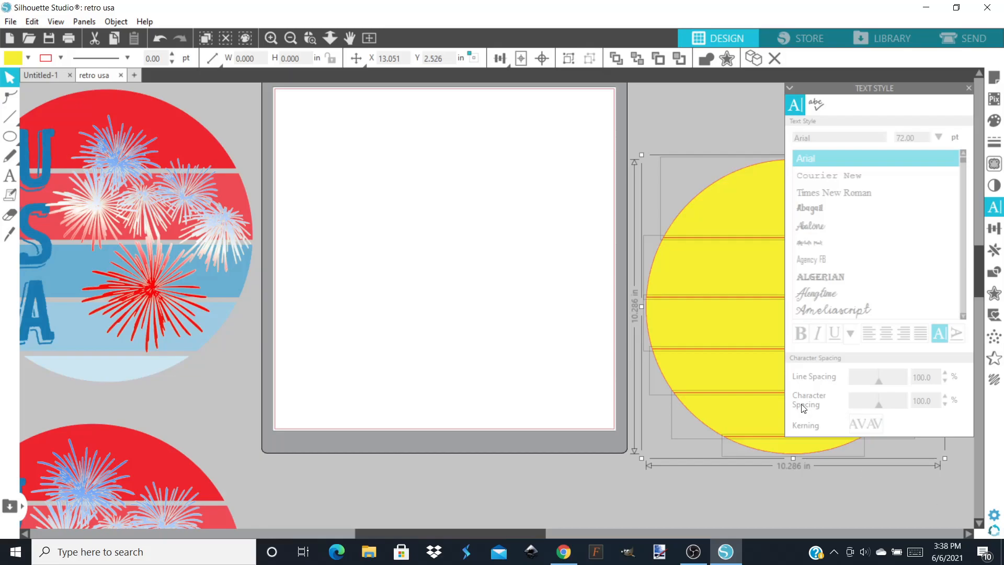
pyautogui.moveTo(685, 320); pyautogui.dragTo(411, 265)
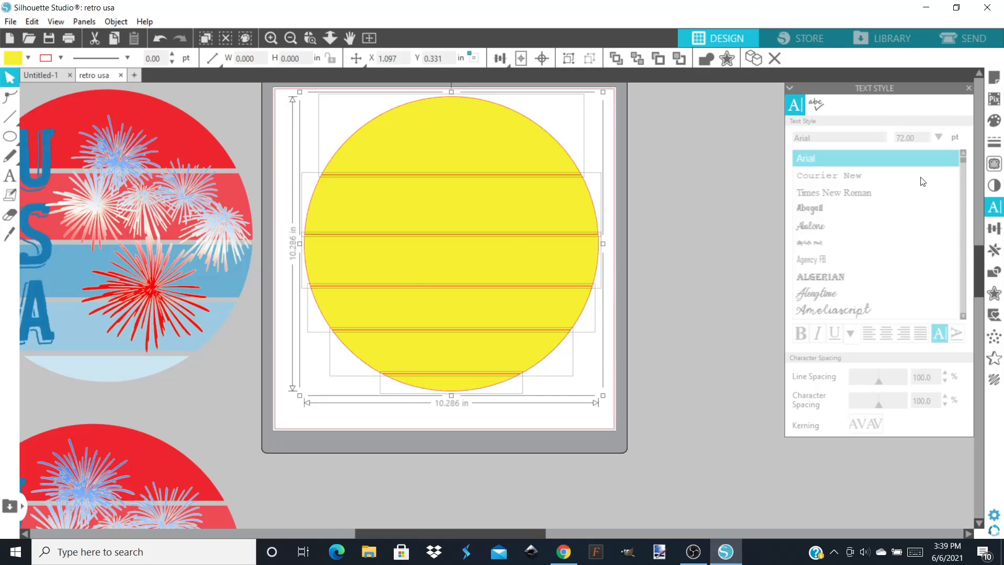
pyautogui.click(968, 88)
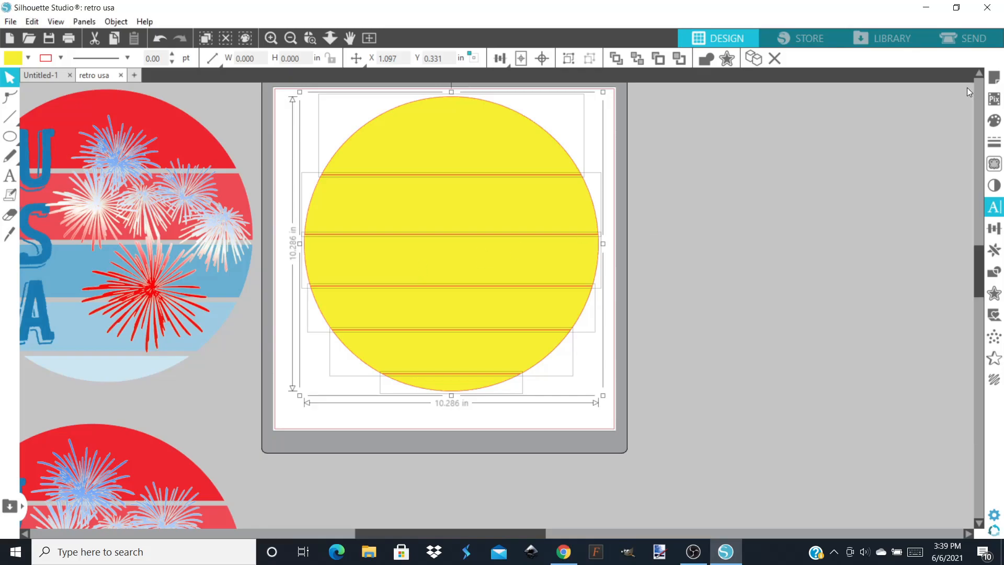
# Step: Create an internal offset of 0.075 in on all stripes of the yellow circle
pyautogui.click(996, 296)
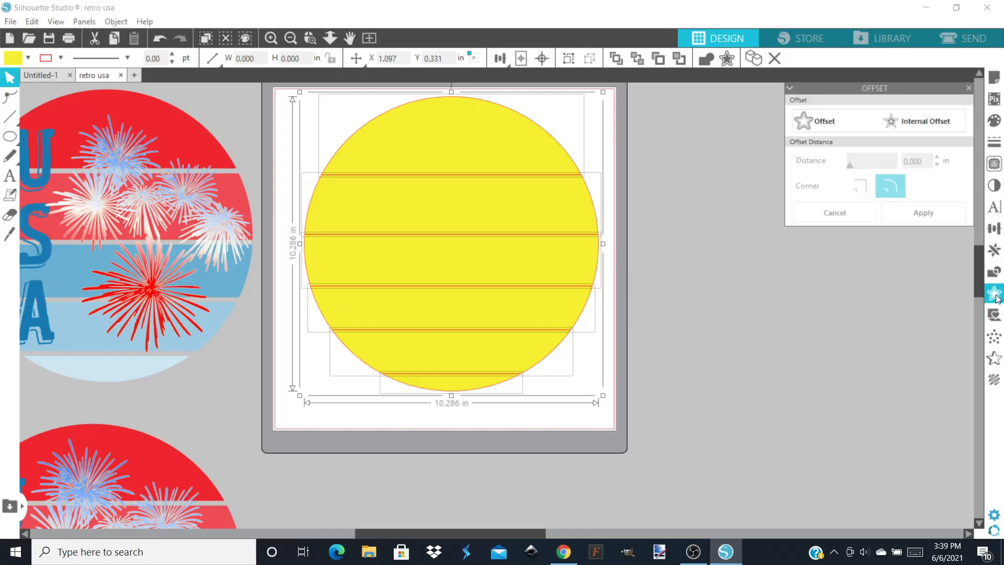
pyautogui.click(921, 122)
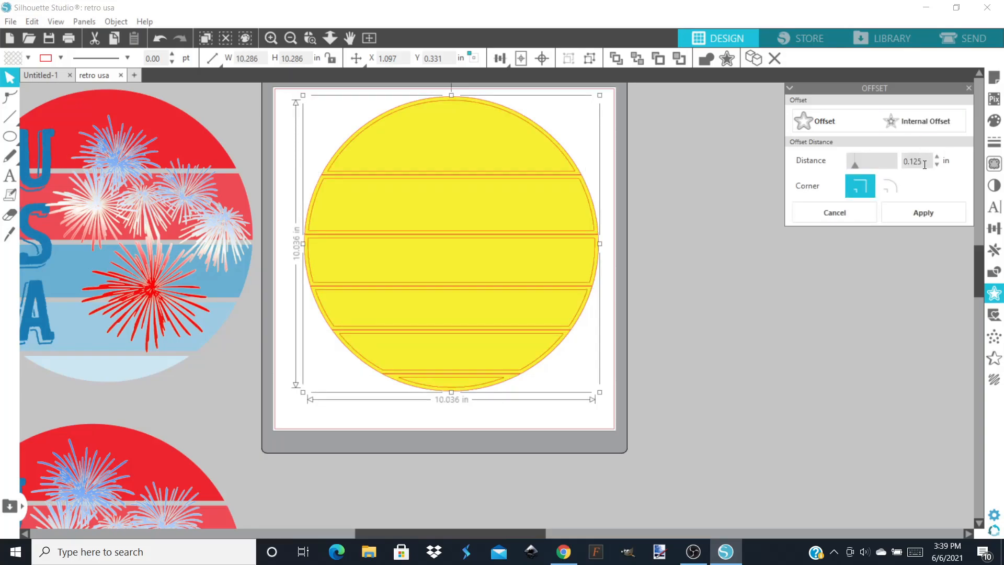
pyautogui.moveTo(919, 164); pyautogui.dragTo(910, 162)
pyautogui.press('BackSpace')
pyautogui.press('Return')
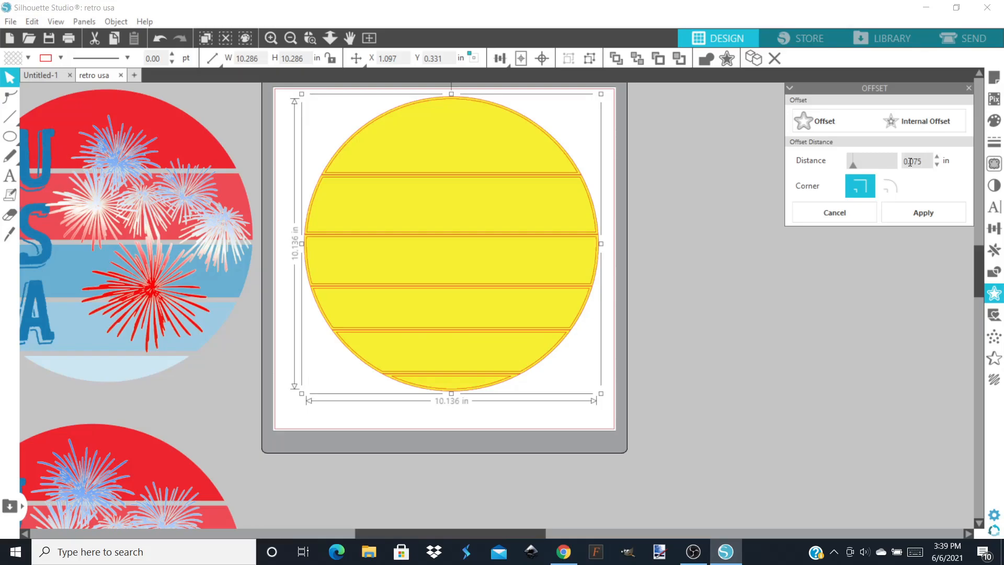
pyautogui.click(910, 207)
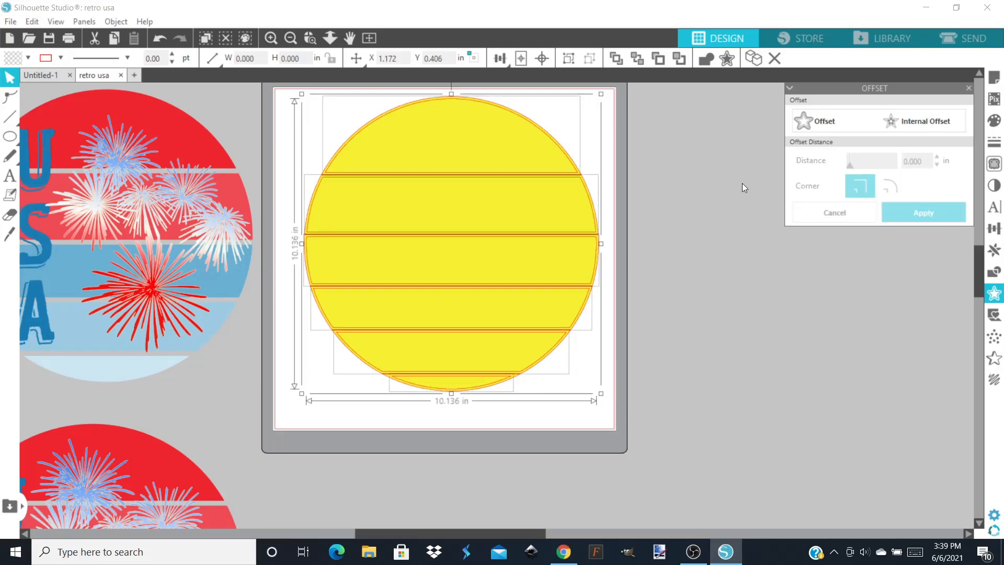
pyautogui.click(662, 205)
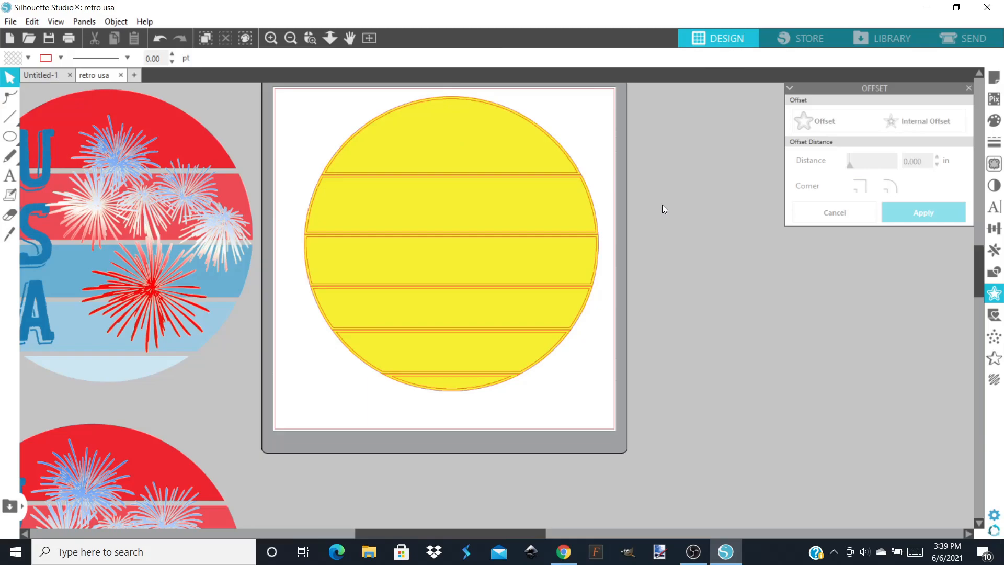
# Step: Select the six original yellow stripes and move them off the page to its right, leaving the offset outlines
pyautogui.click(442, 127)
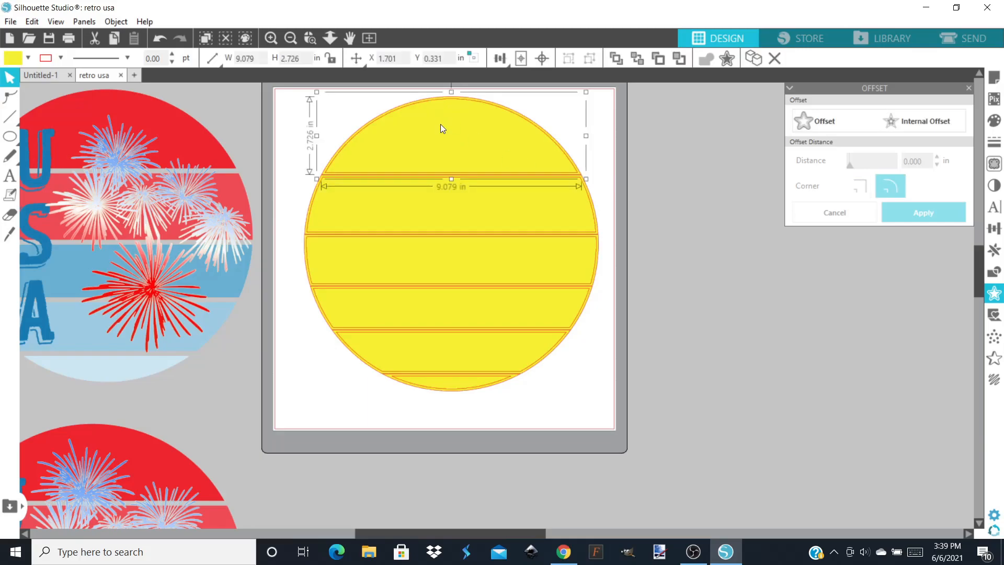
pyautogui.keyDown('shift'); pyautogui.click(457, 209); pyautogui.keyUp('shift')
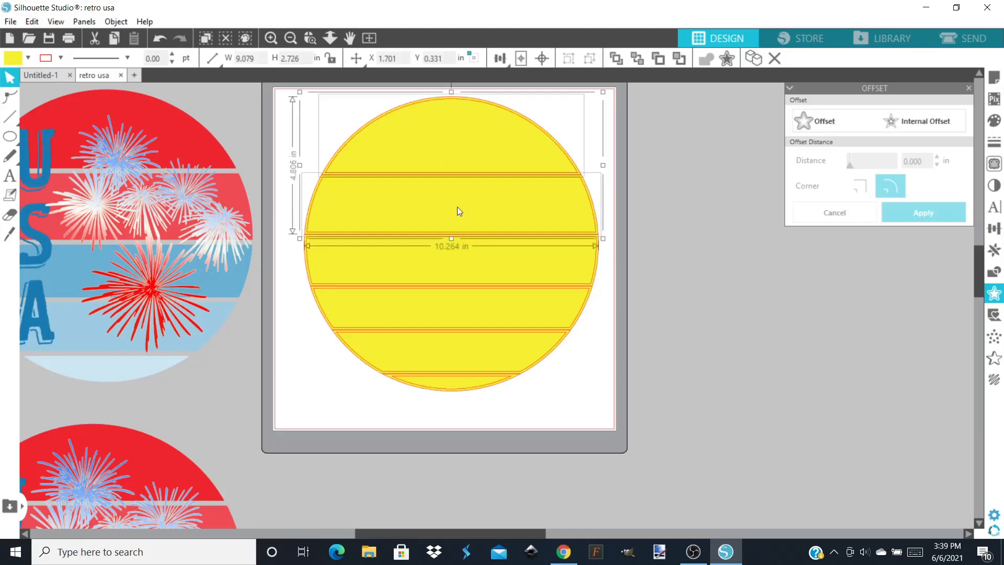
pyautogui.keyDown('shift'); pyautogui.click(454, 265); pyautogui.keyUp('shift')
pyautogui.keyDown('shift'); pyautogui.click(449, 314); pyautogui.keyUp('shift')
pyautogui.keyDown('shift'); pyautogui.click(444, 354); pyautogui.keyUp('shift')
pyautogui.keyDown('shift'); pyautogui.click(443, 385); pyautogui.keyUp('shift')
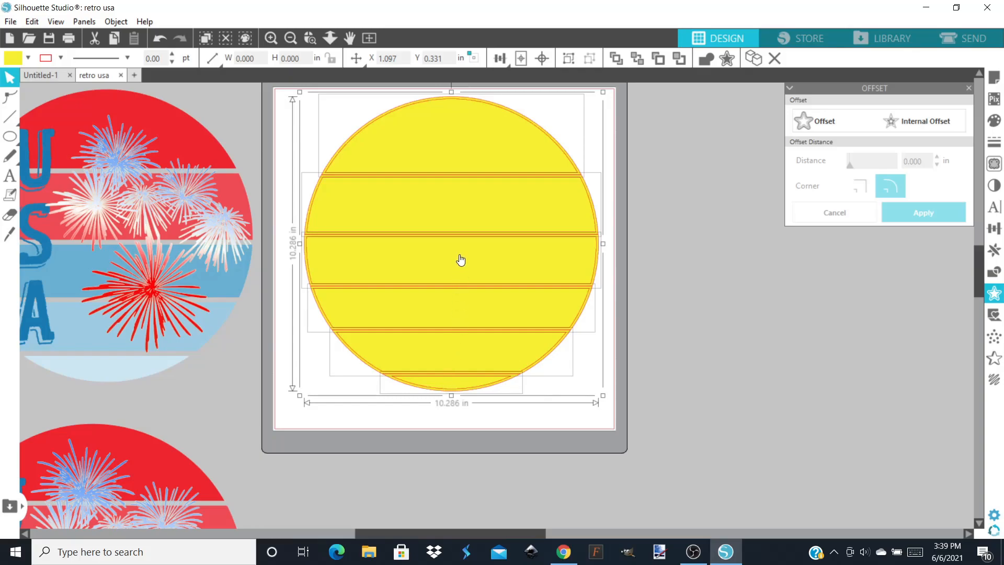
pyautogui.moveTo(460, 260); pyautogui.dragTo(823, 313)
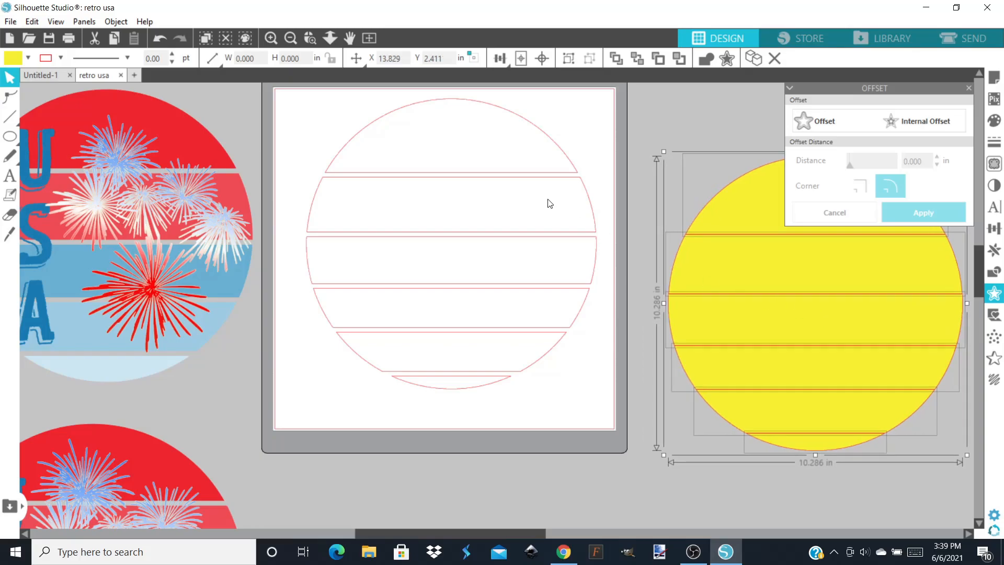
pyautogui.click(521, 137)
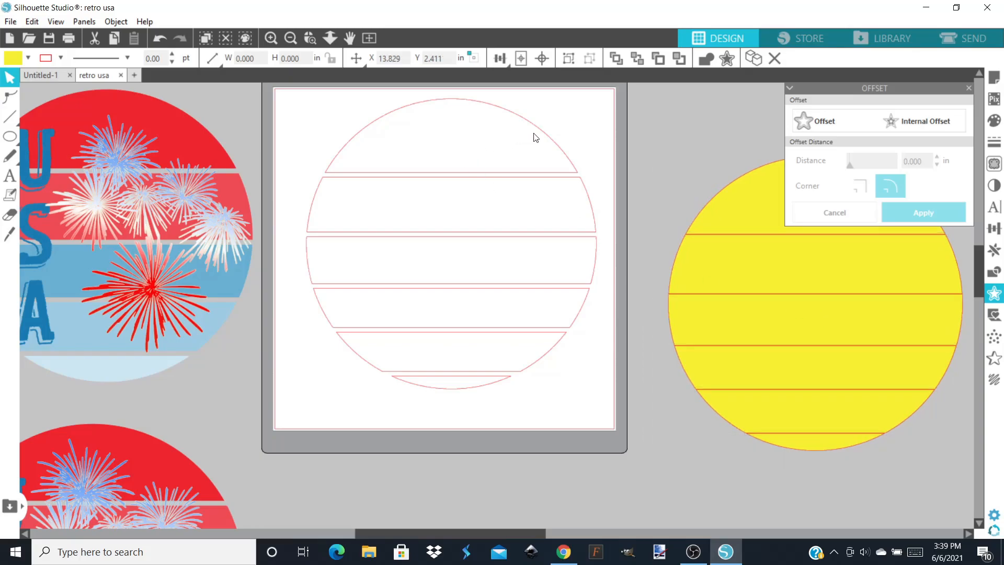
# Step: Fill the circle's top stripe with dark purple 460061 using the advanced color options
pyautogui.click(546, 135)
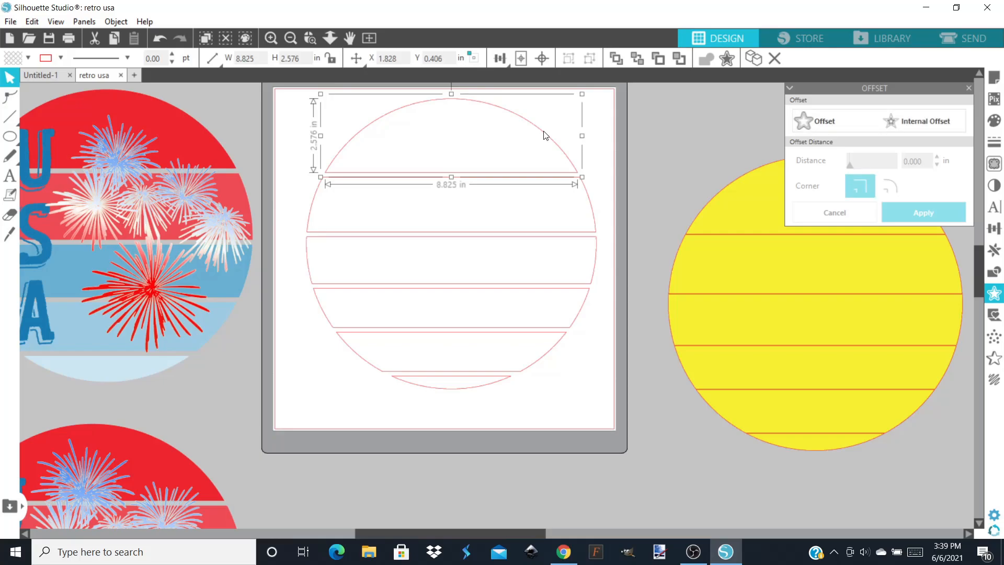
pyautogui.click(968, 88)
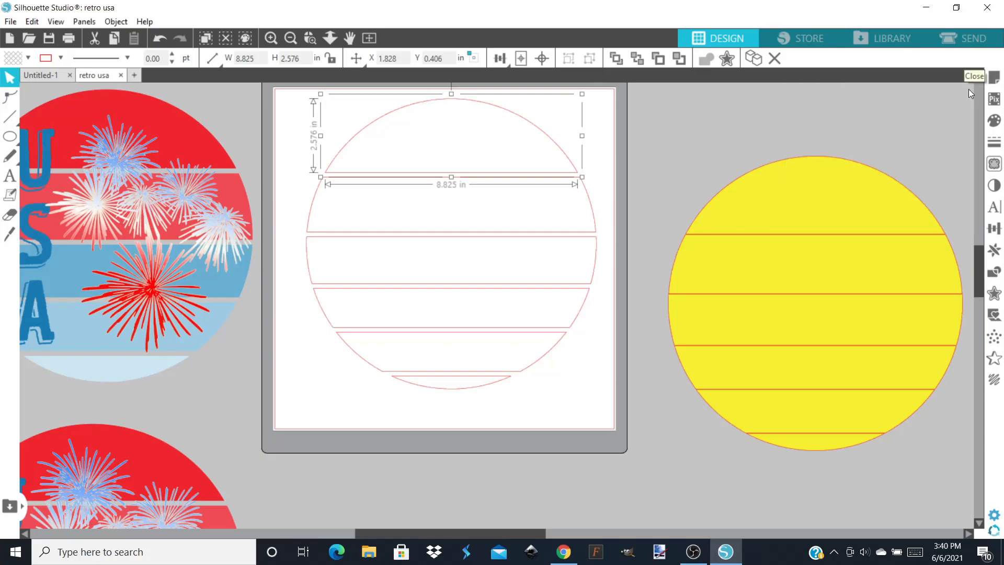
pyautogui.click(995, 121)
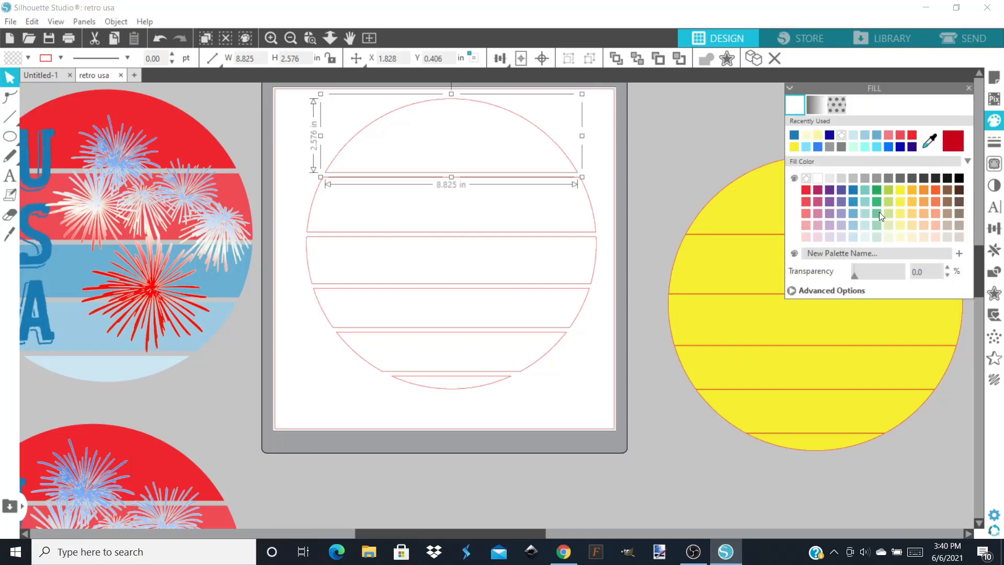
pyautogui.click(819, 292)
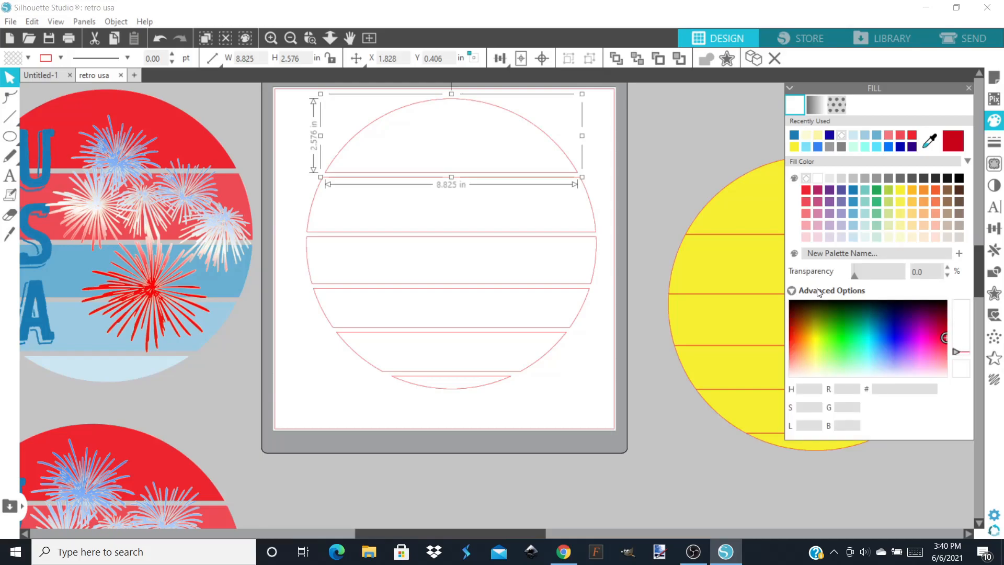
pyautogui.click(914, 312)
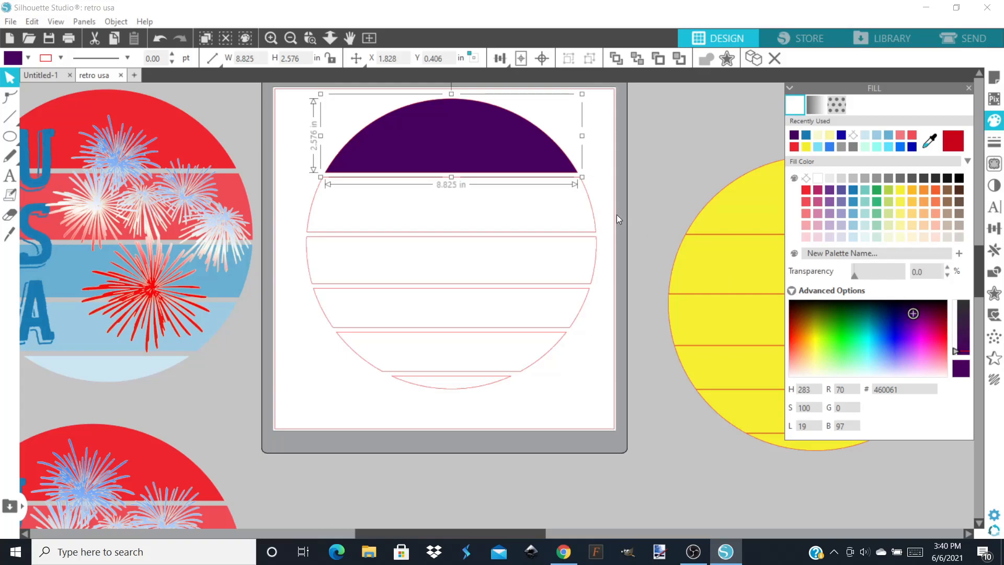
# Step: Fill the second stripe with purple 460094 and the third stripe with blue-violet 3600D4
pyautogui.click(593, 212)
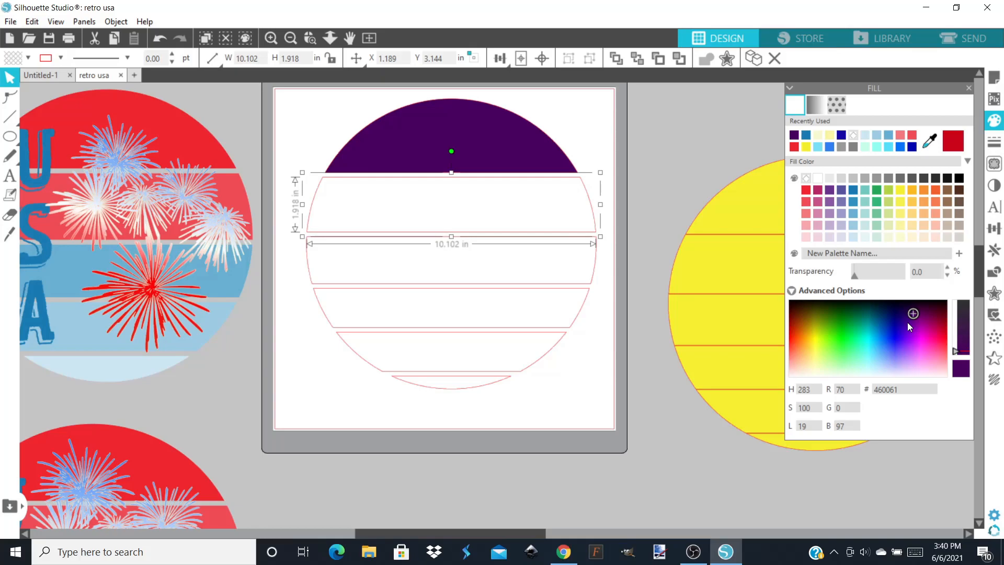
pyautogui.click(908, 322)
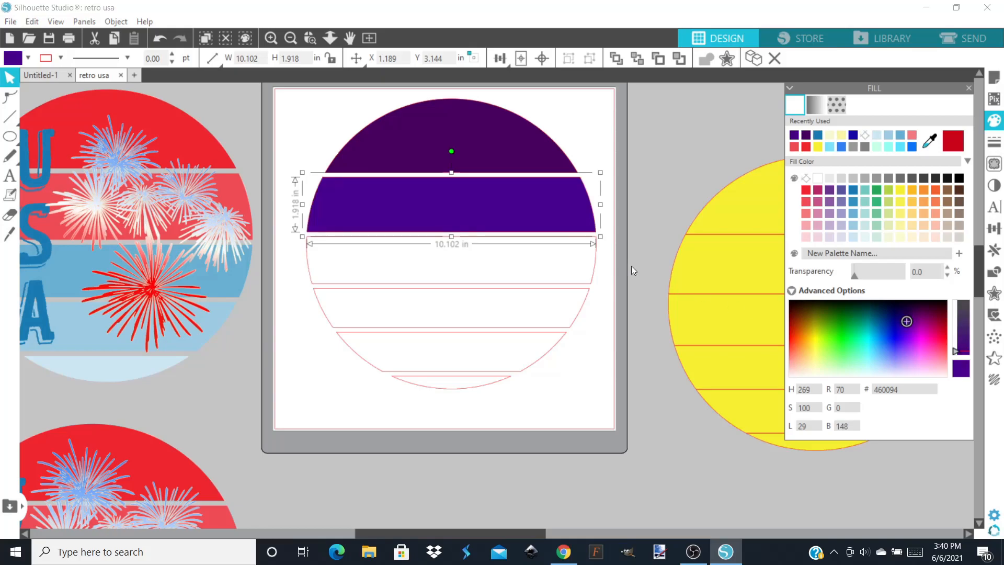
pyautogui.click(599, 268)
pyautogui.click(596, 266)
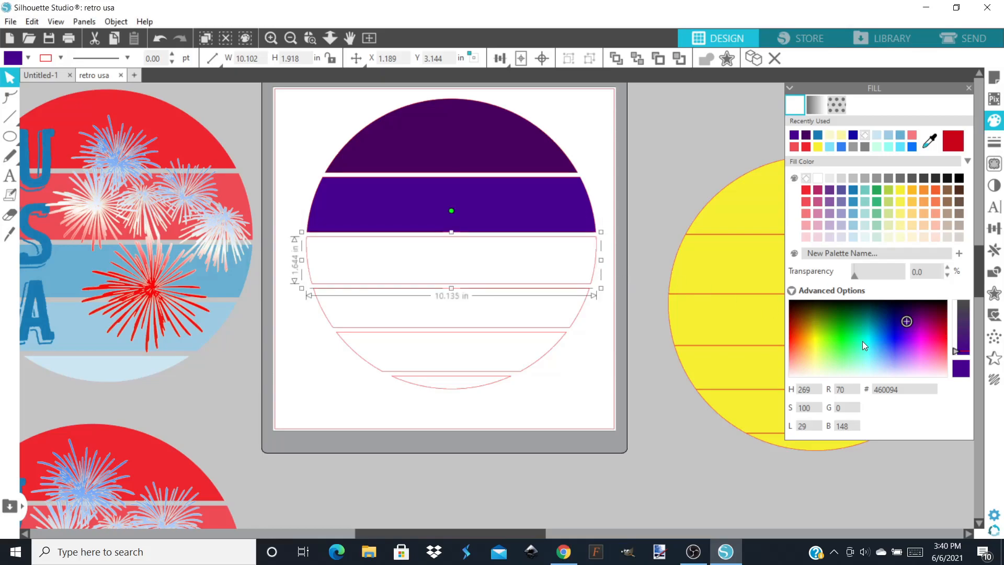
pyautogui.click(901, 331)
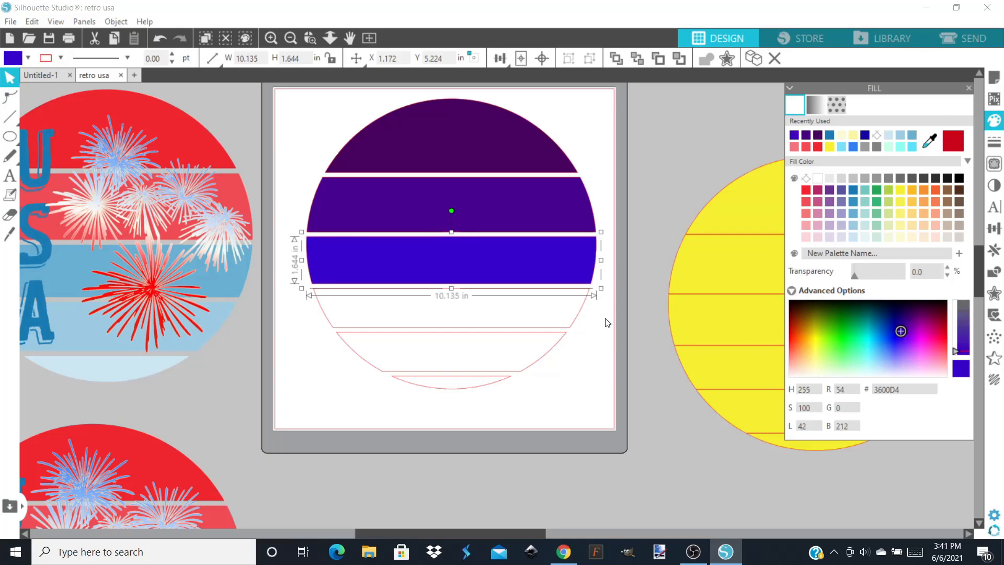
# Step: Fill the fourth stripe with blue 1530FE, the fifth with light blue 5999FE, and the bottom stripe with pale blue A1E1FE
pyautogui.click(579, 316)
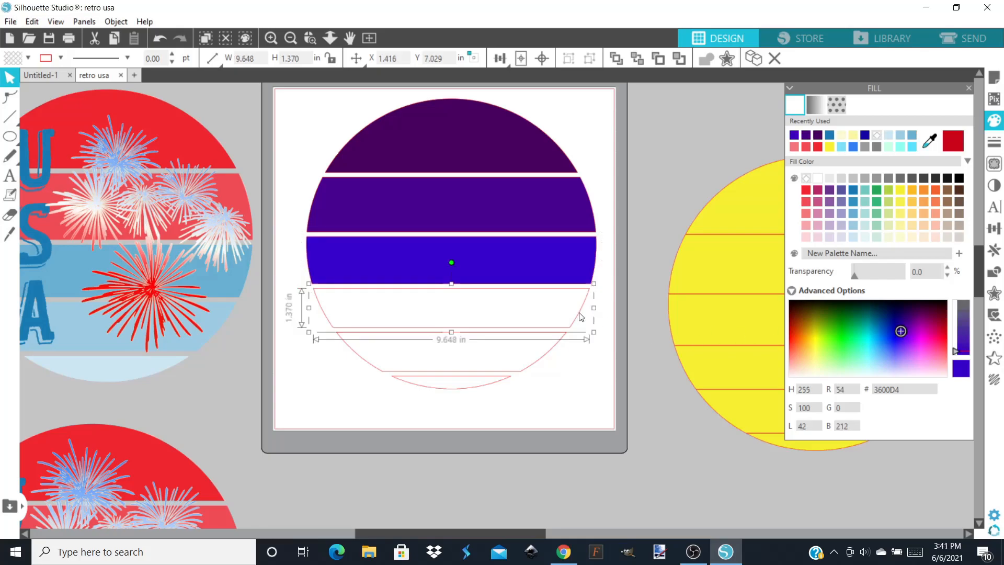
pyautogui.click(892, 342)
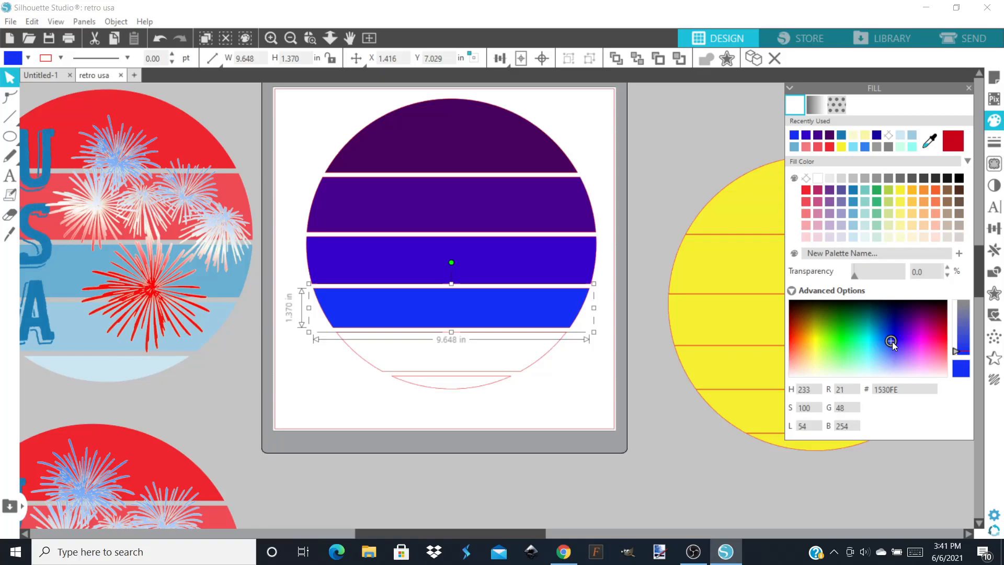
pyautogui.click(548, 356)
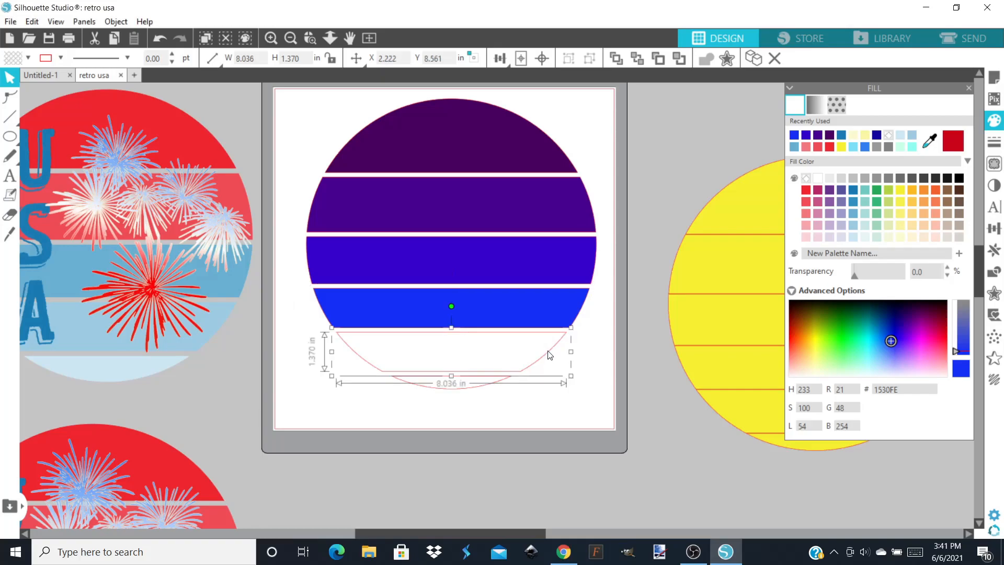
pyautogui.click(884, 352)
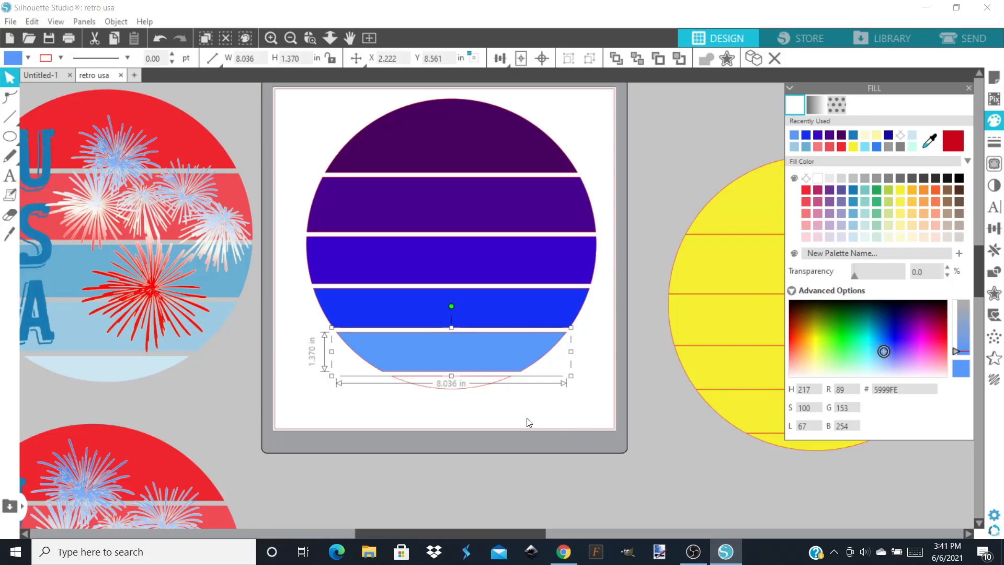
pyautogui.click(475, 391)
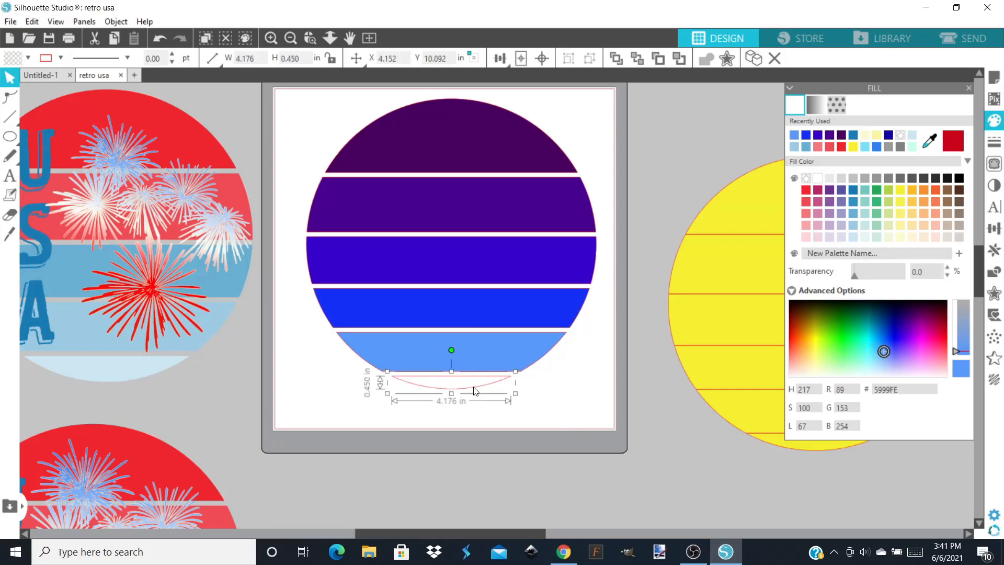
pyautogui.click(876, 363)
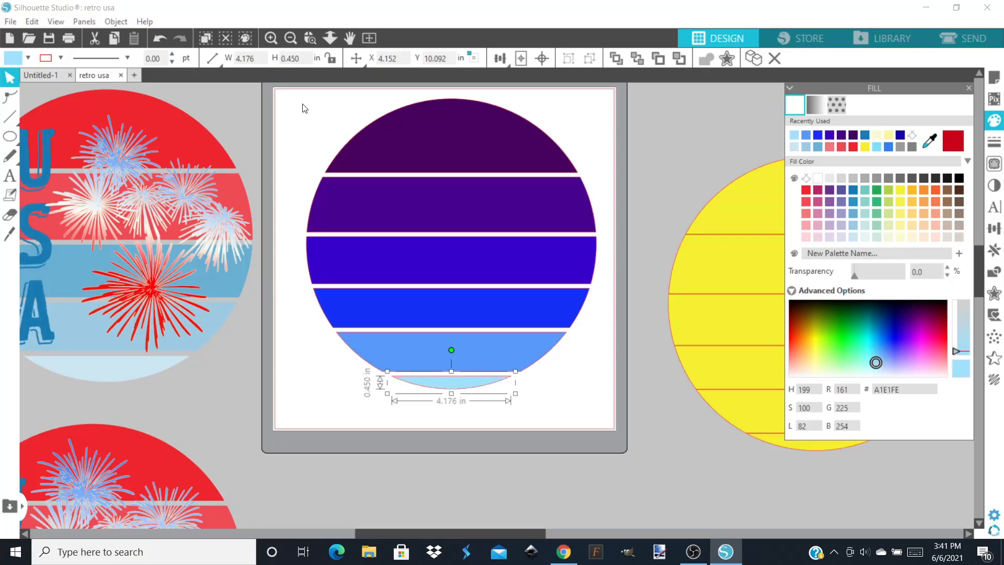
# Step: Select all six stripes of the purple-to-blue circle and make their line color transparent
pyautogui.moveTo(409, 394); pyautogui.dragTo(617, 432)
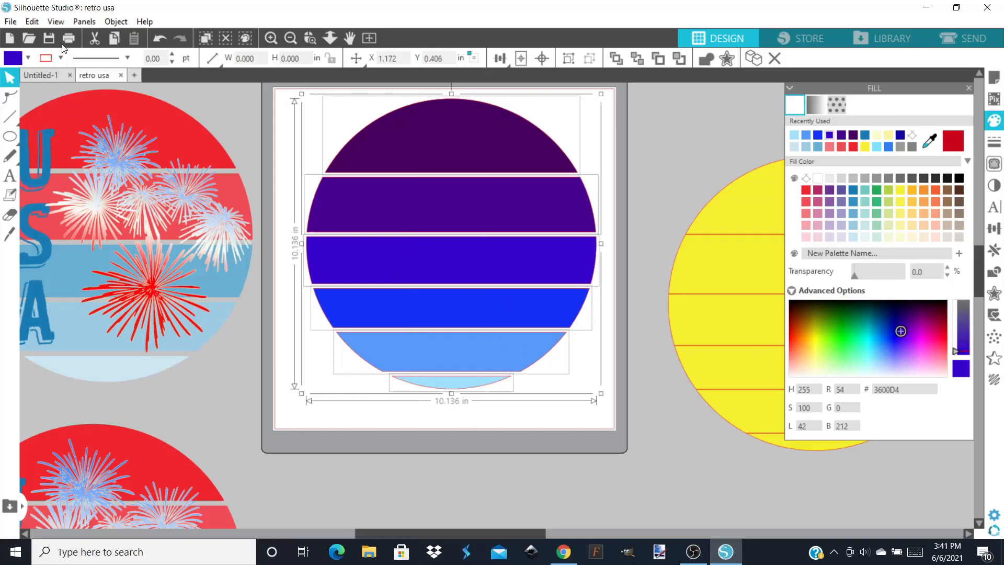
pyautogui.click(61, 59)
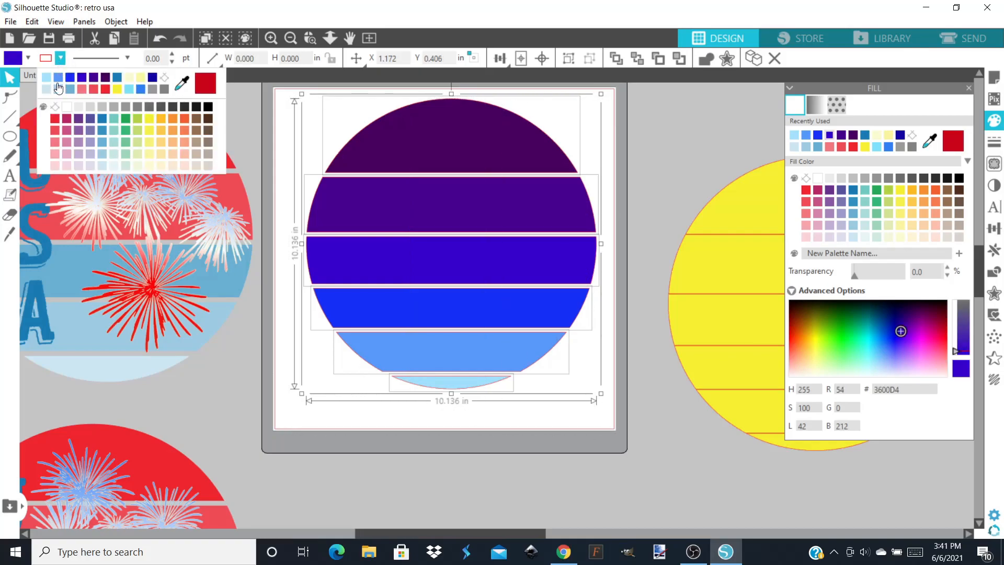
pyautogui.click(55, 107)
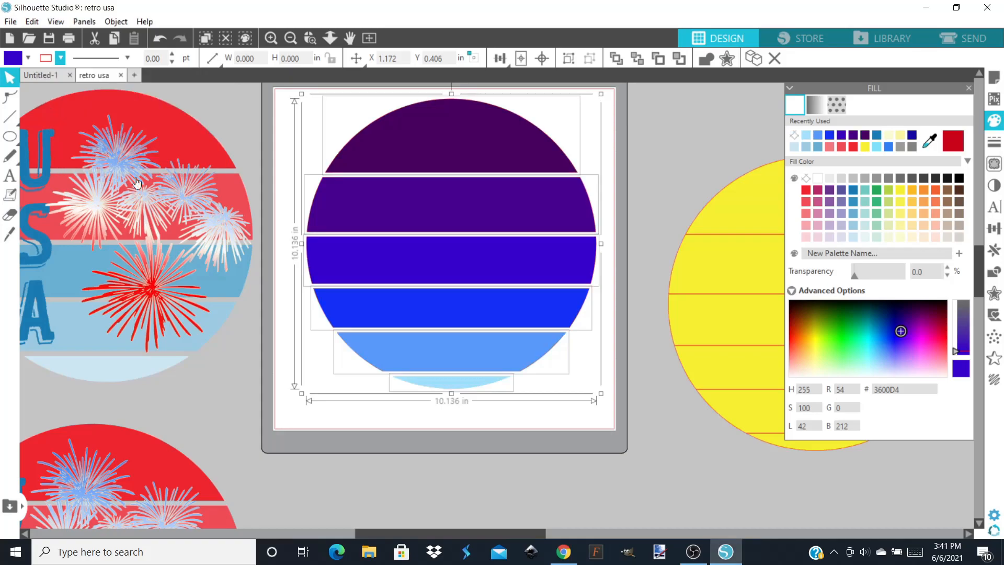